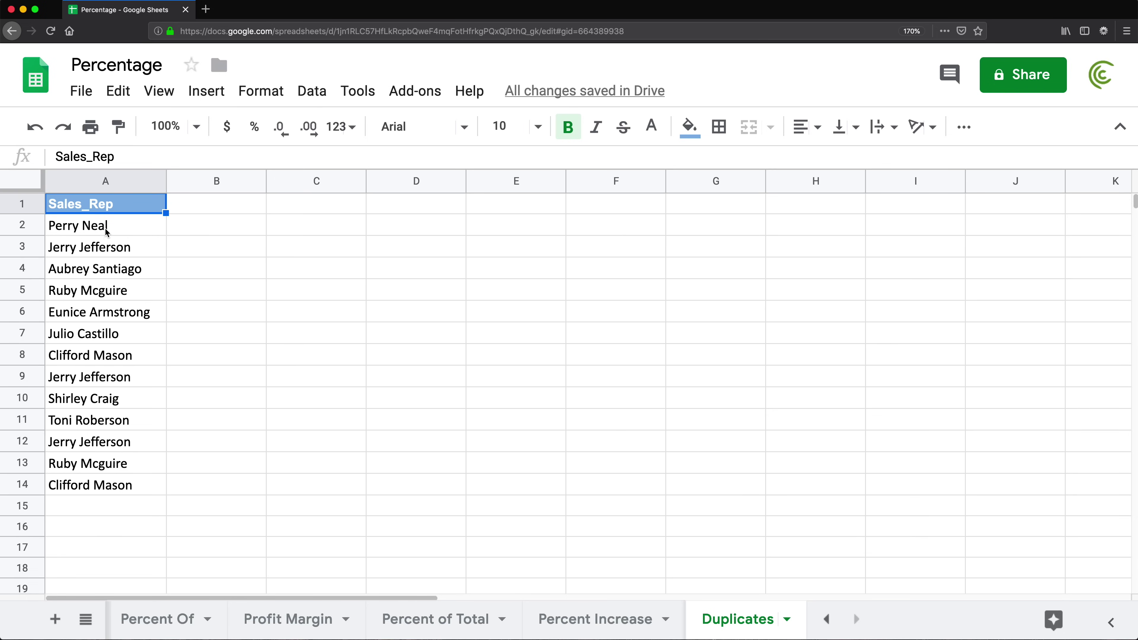
Add a default conditional formatting rule to names A2:A14, browse the condition list, then close the panel.
drag(104, 230, 89, 491)
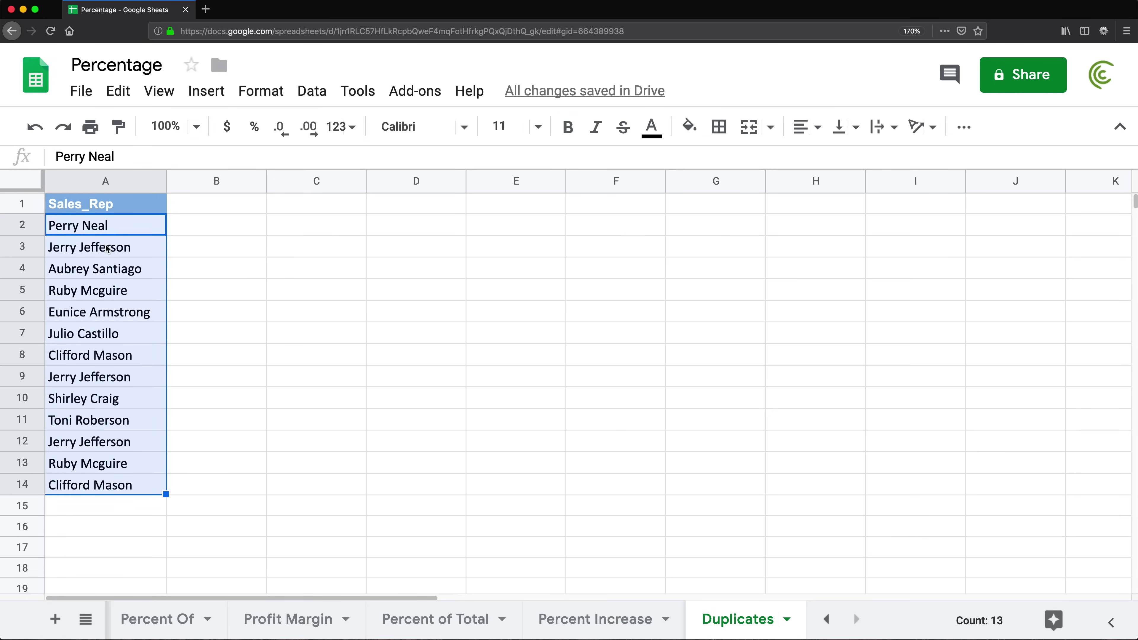
click(280, 100)
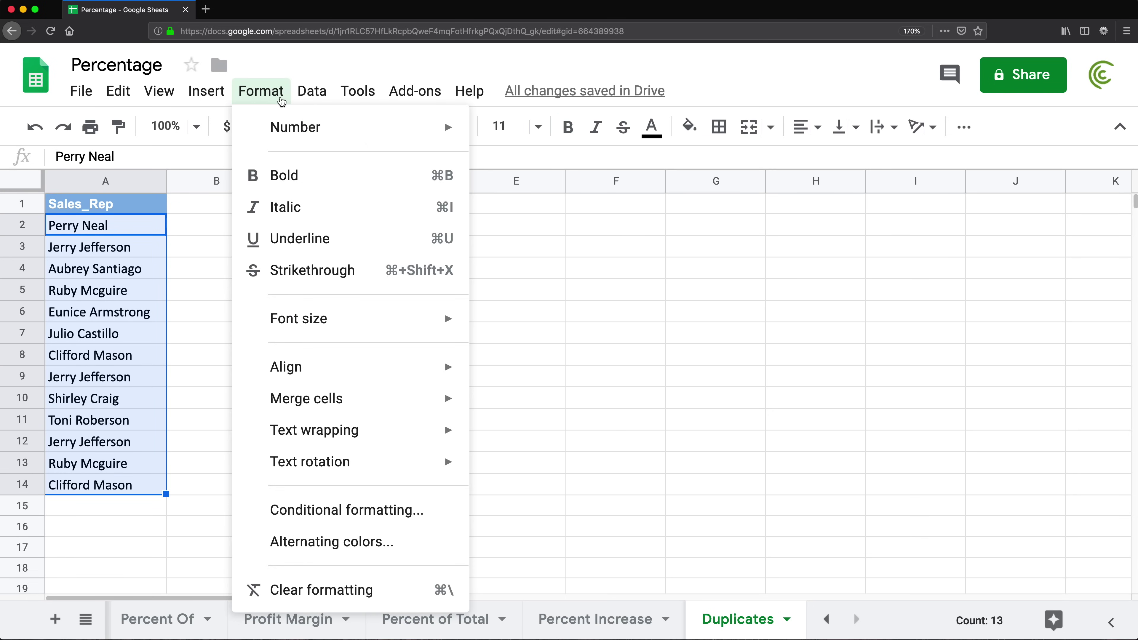
click(362, 522)
click(1022, 413)
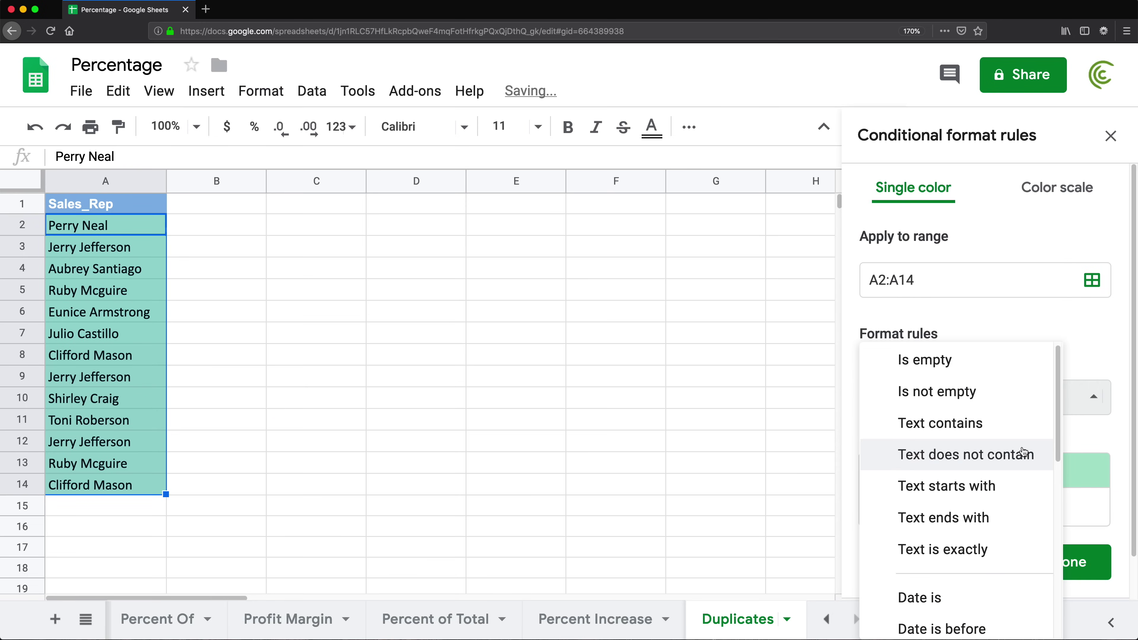
scroll(1016, 460, down, 5)
scroll(1006, 461, down, 4)
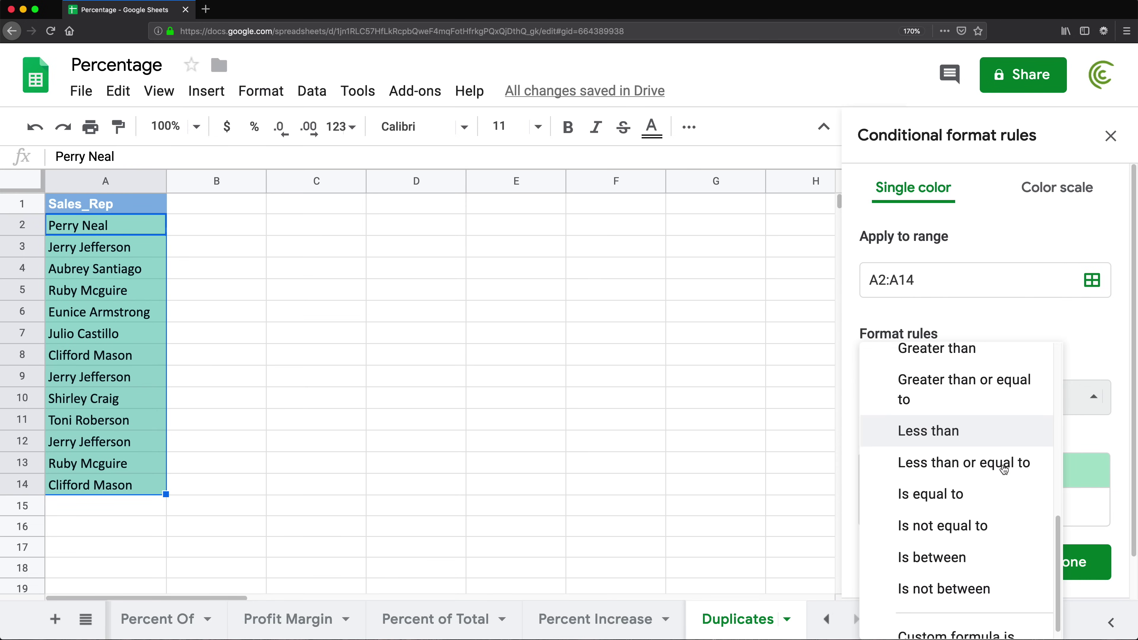
scroll(1001, 515, up, 9)
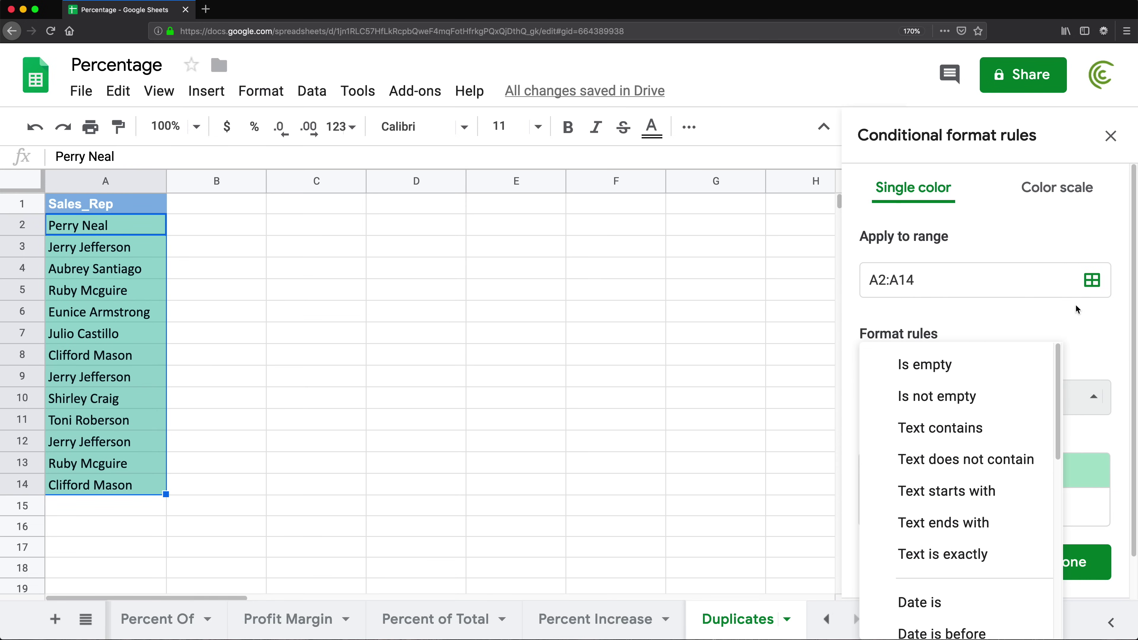
click(1110, 136)
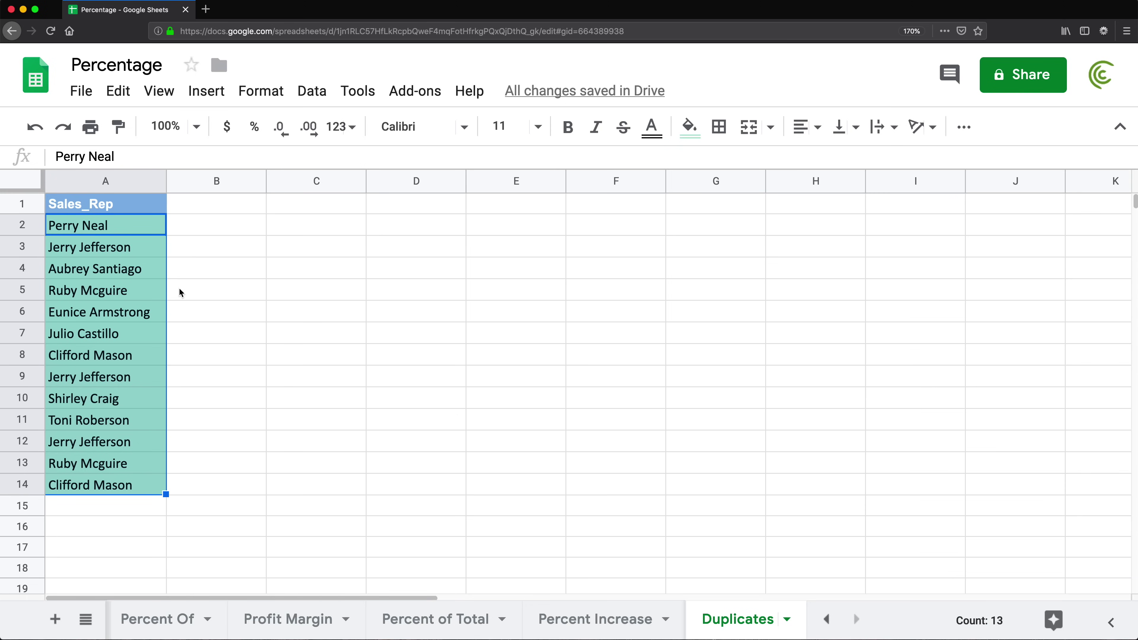
key(Right)
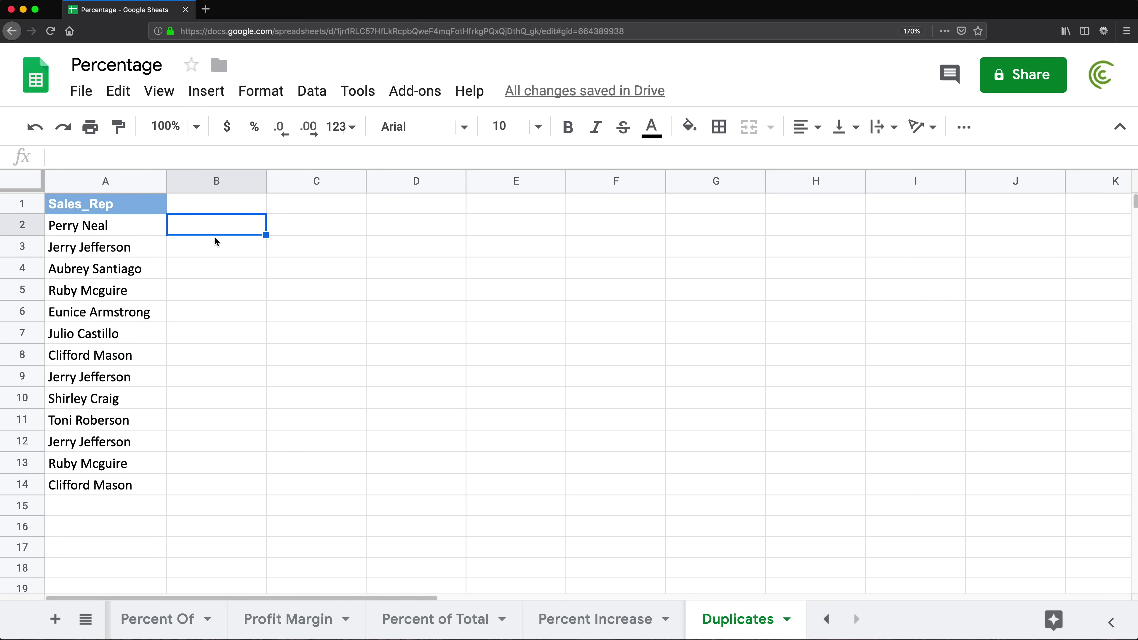
text(=cou)
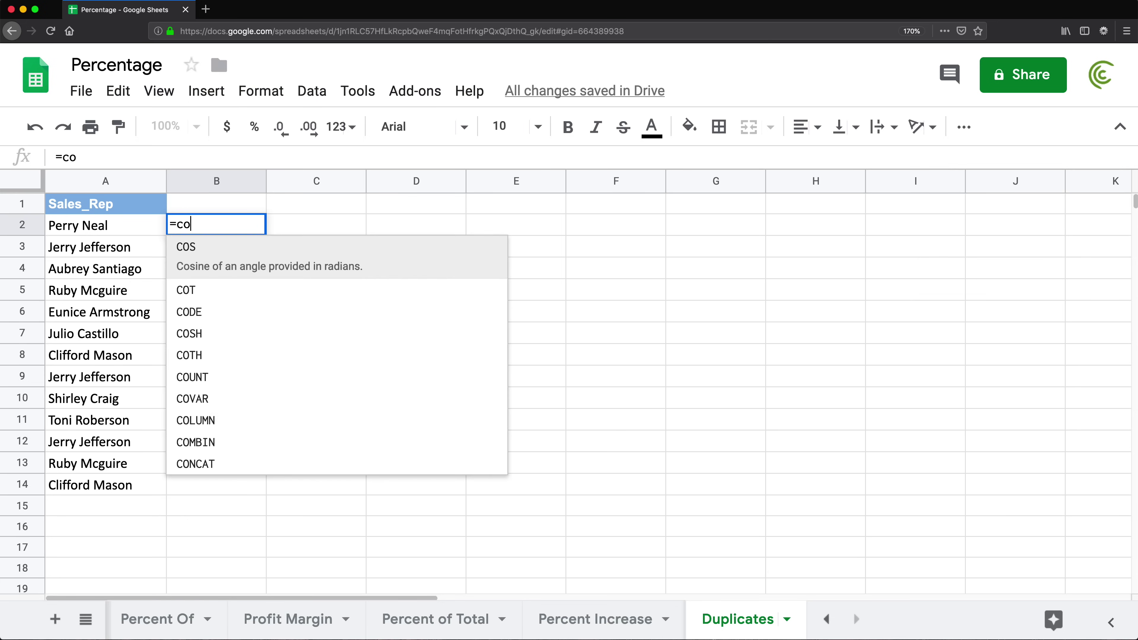
key(Down)
key(Down)
key(Down)
key(Down)
key(Down)
key(Down)
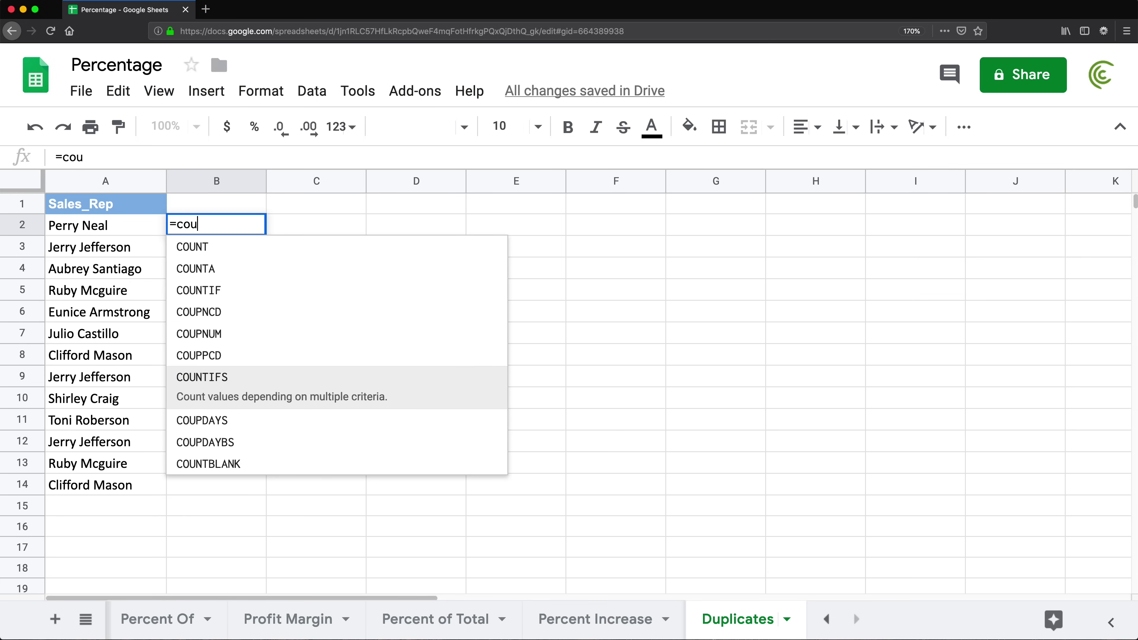
key(Tab)
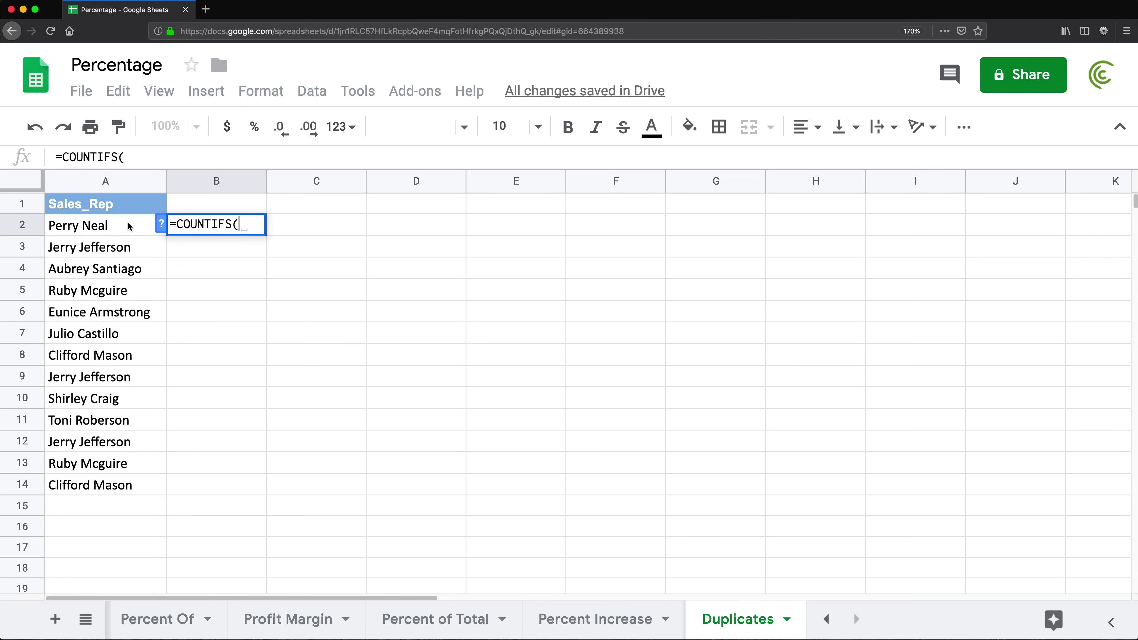
drag(94, 230, 96, 483)
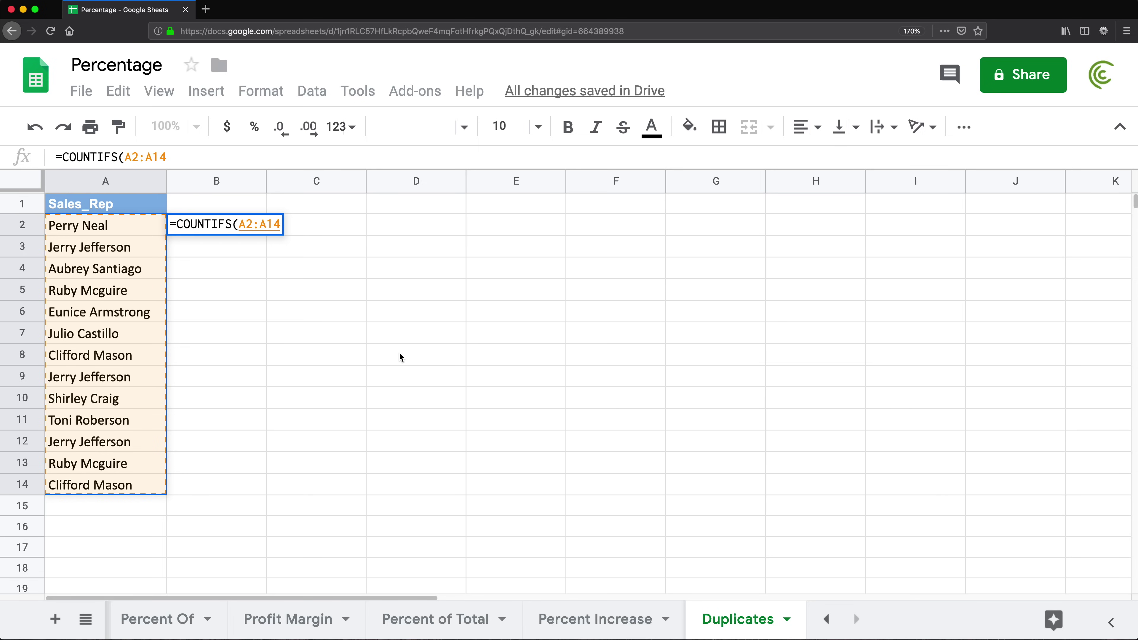
key(F4)
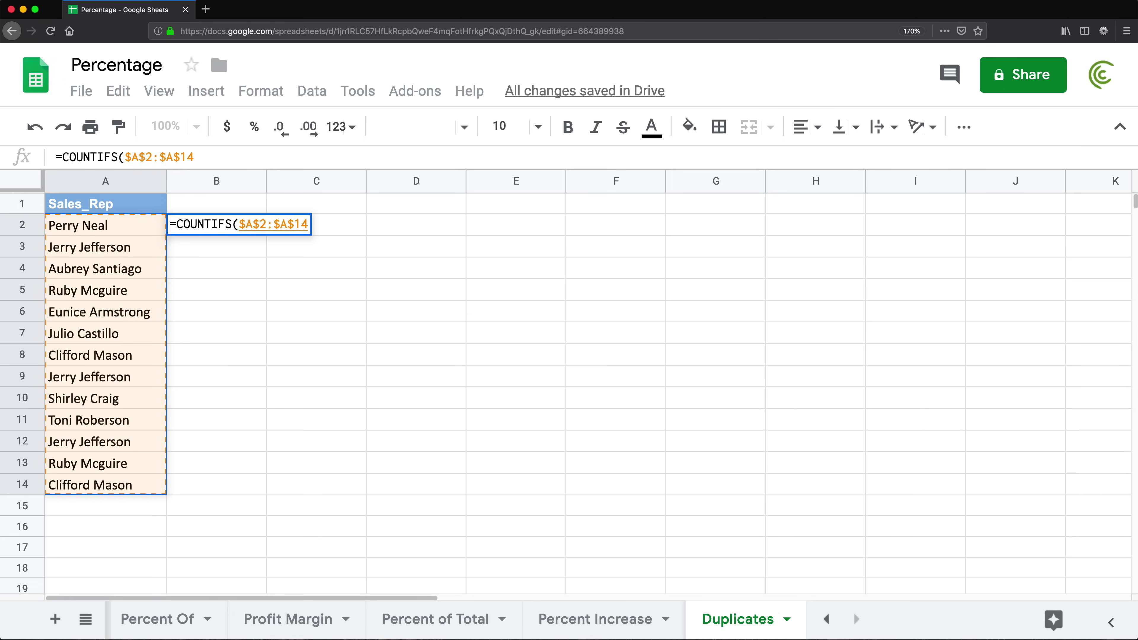
key(BackSpace)
key(BackSpace)
key(BackSpace)
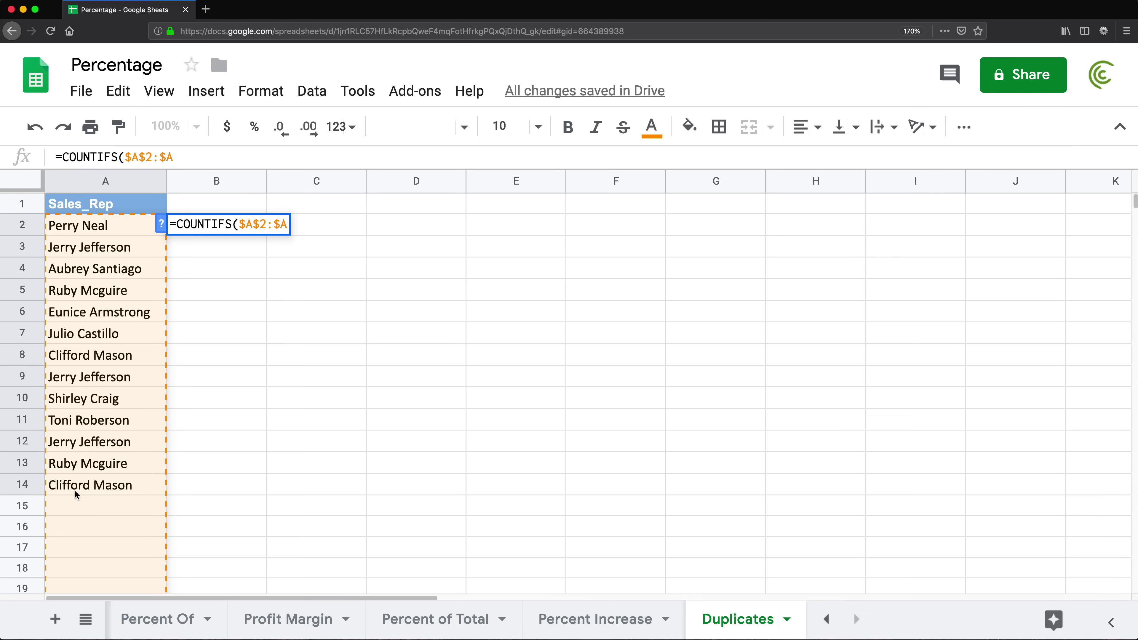
text(,)
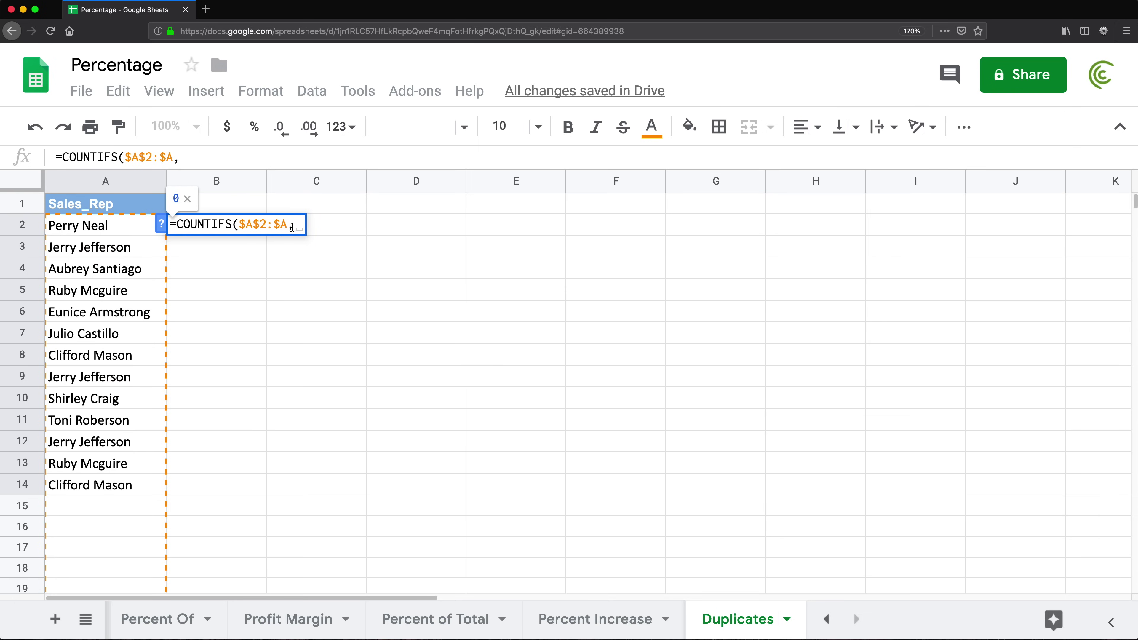
click(100, 228)
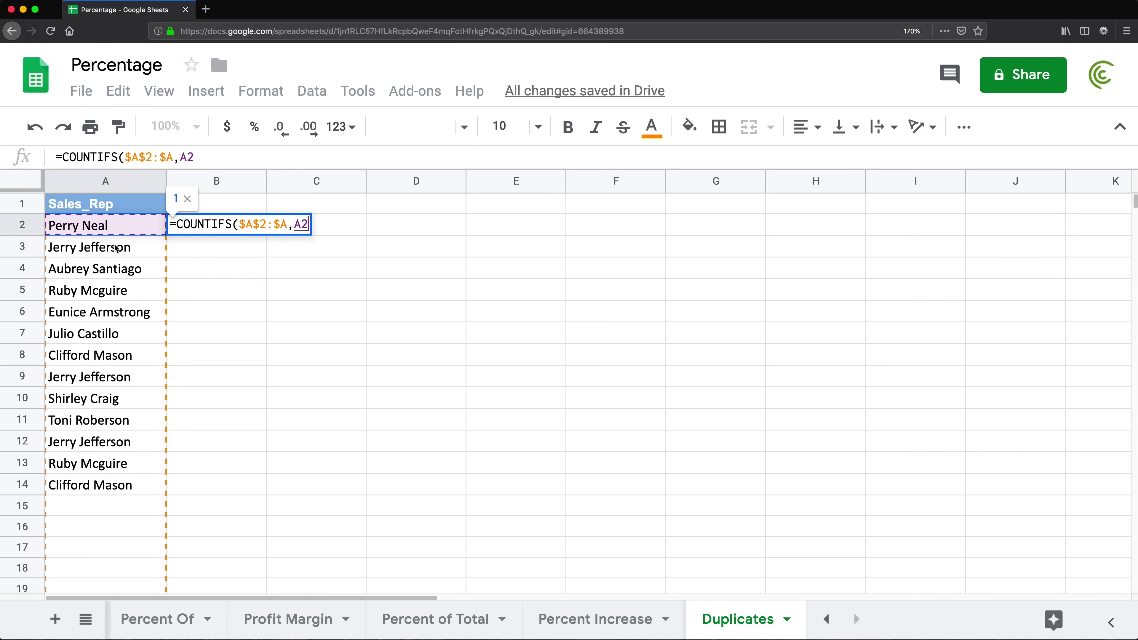
text())
key(Return)
click(253, 224)
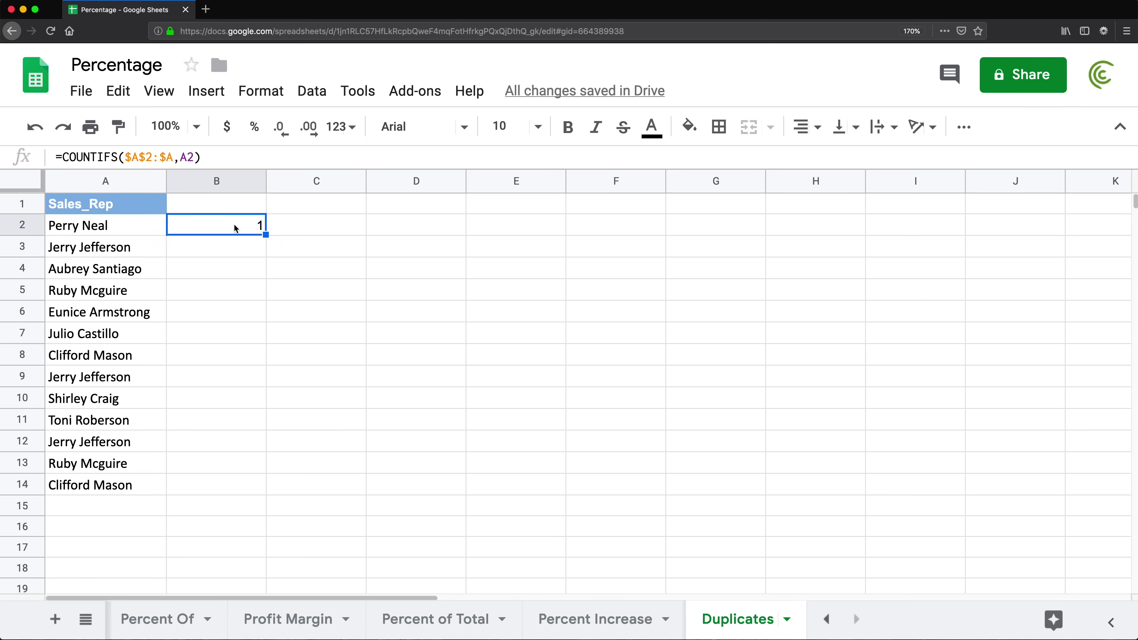
Fill the COUNTIFS formula from B2 down to B14.
drag(99, 248, 96, 482)
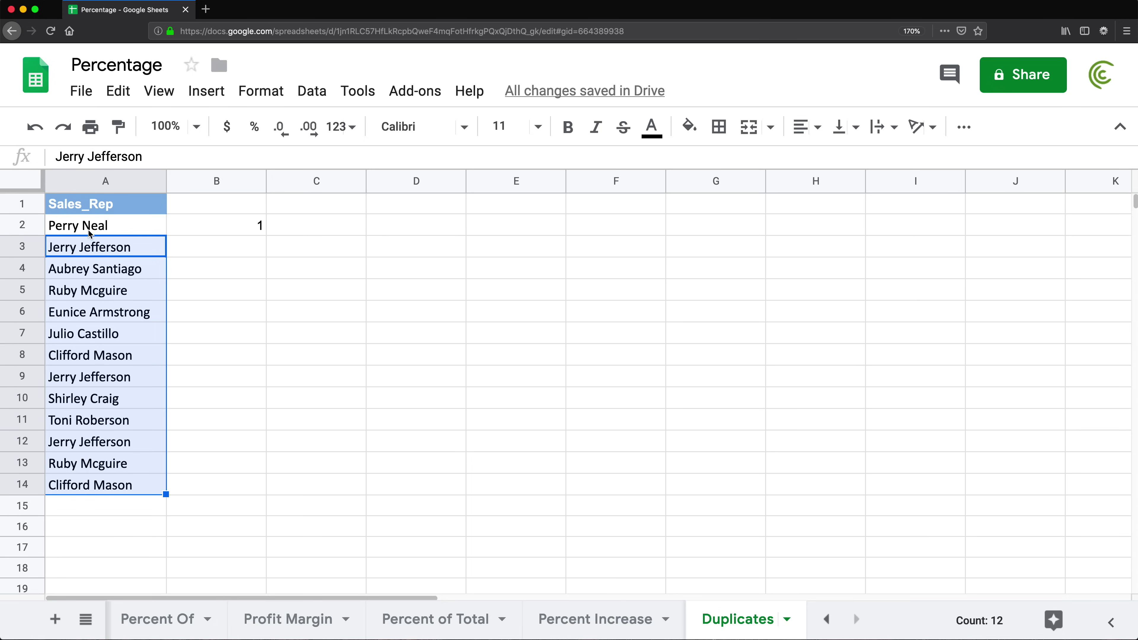
click(78, 231)
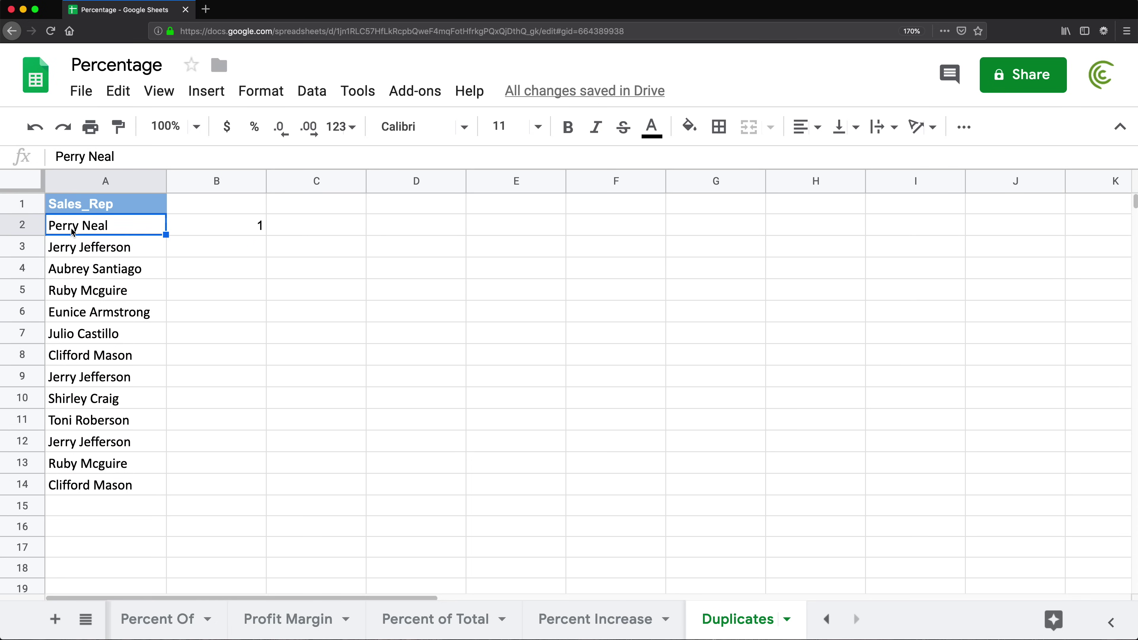
click(223, 229)
drag(265, 234, 264, 485)
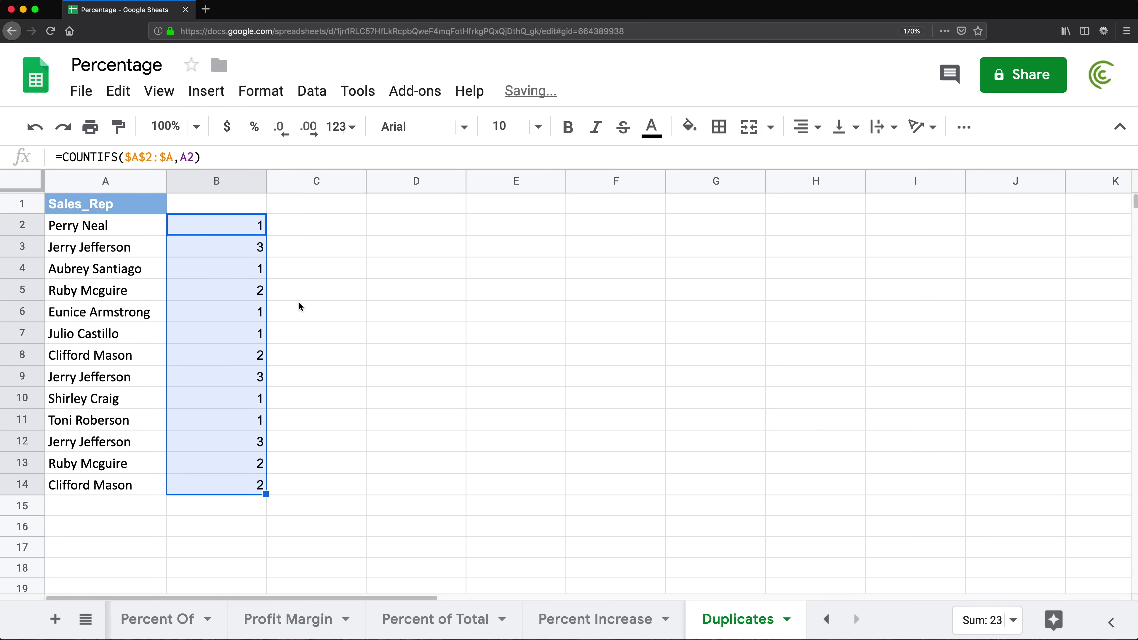
click(223, 246)
double_click(223, 245)
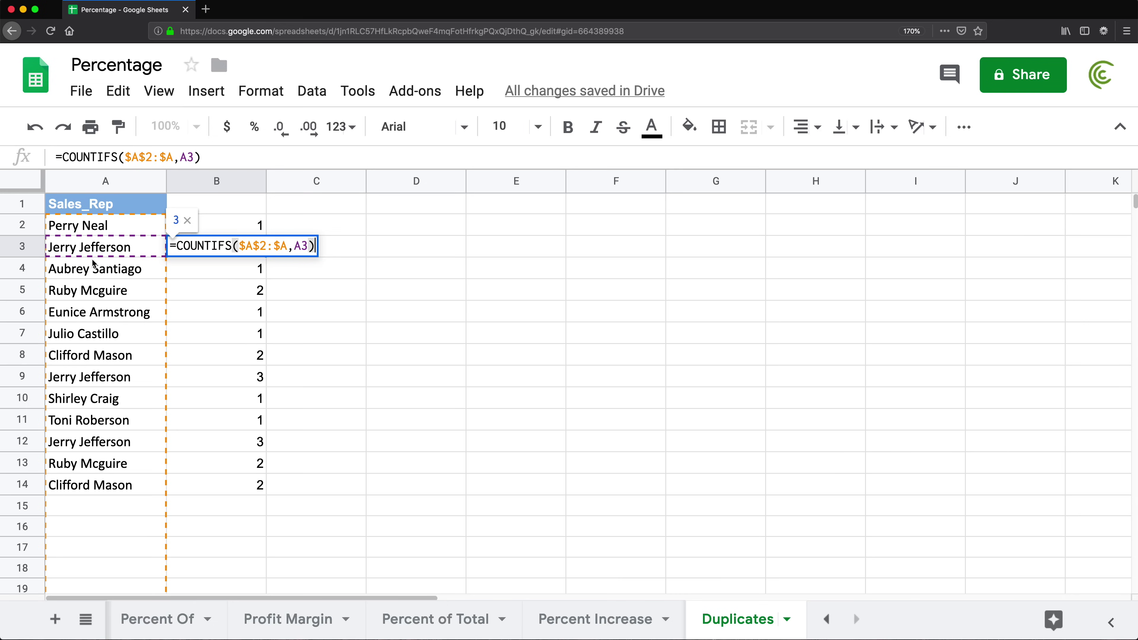
key(Escape)
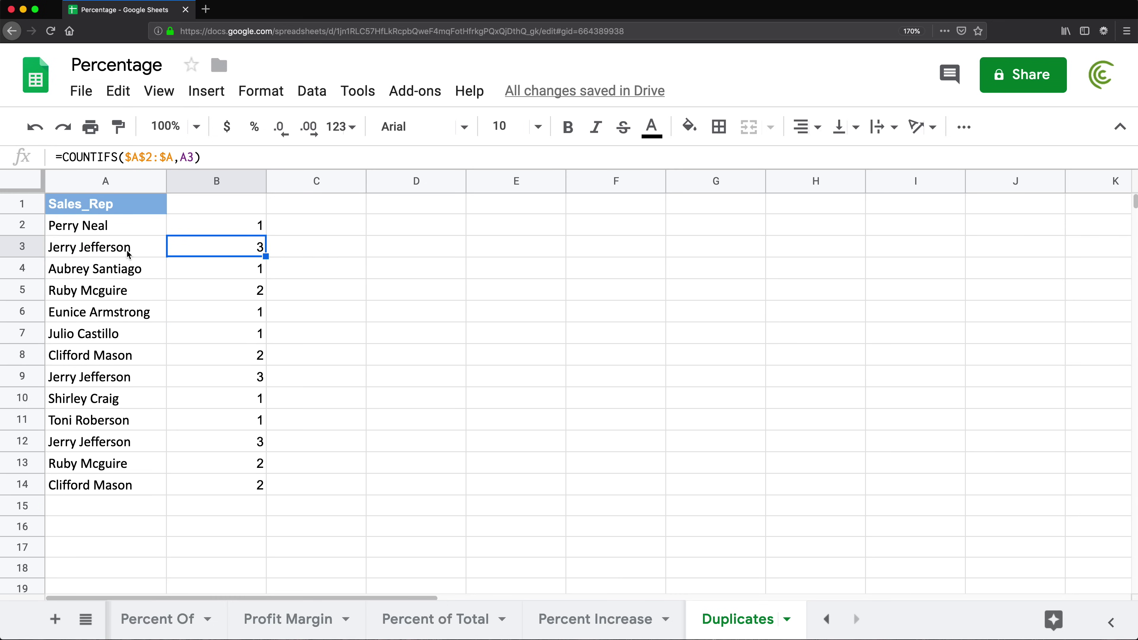
click(110, 253)
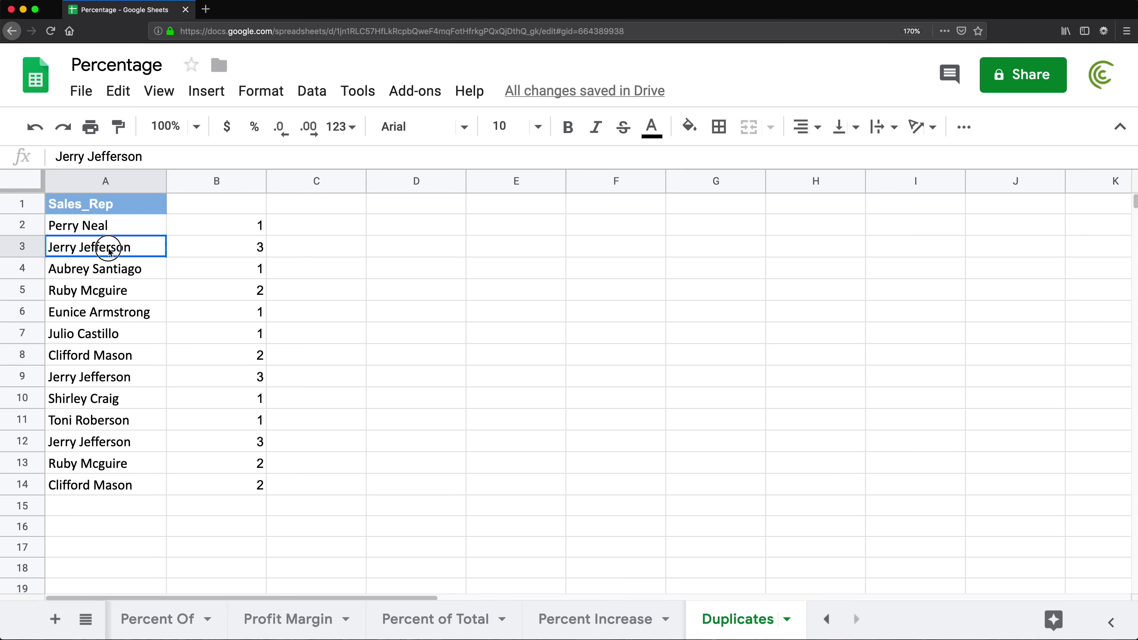
click(93, 378)
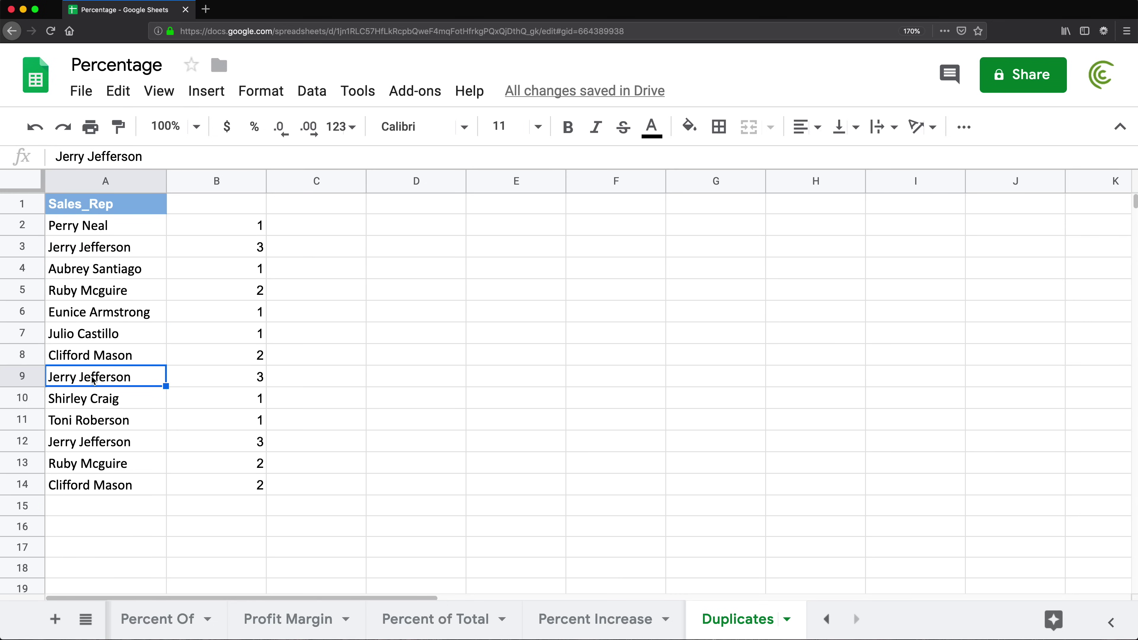
click(107, 442)
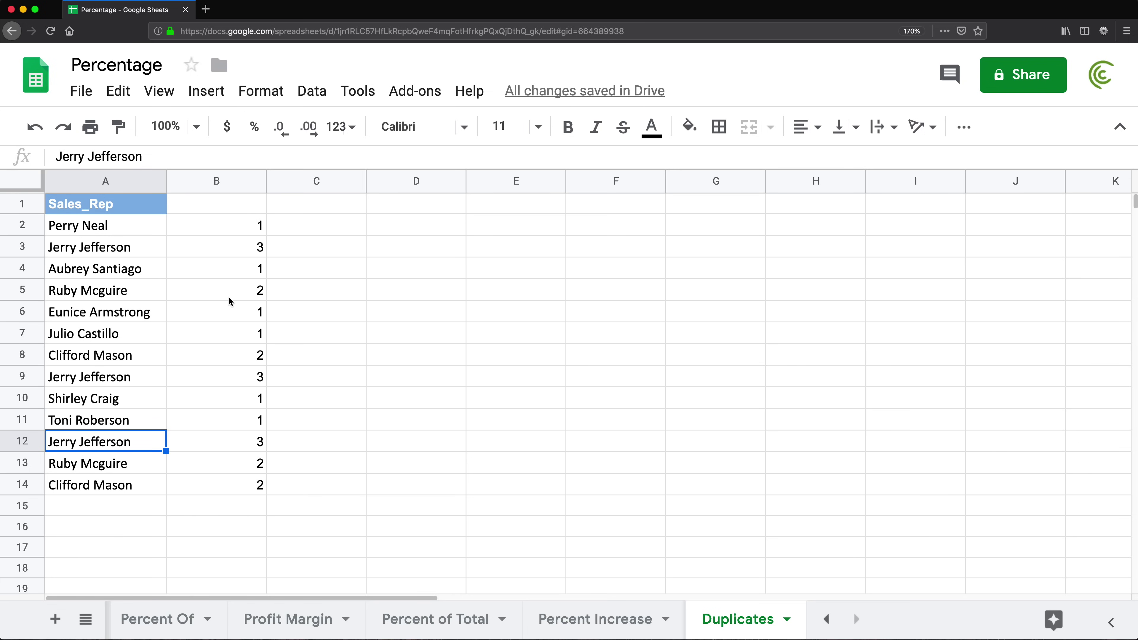
click(193, 295)
click(86, 293)
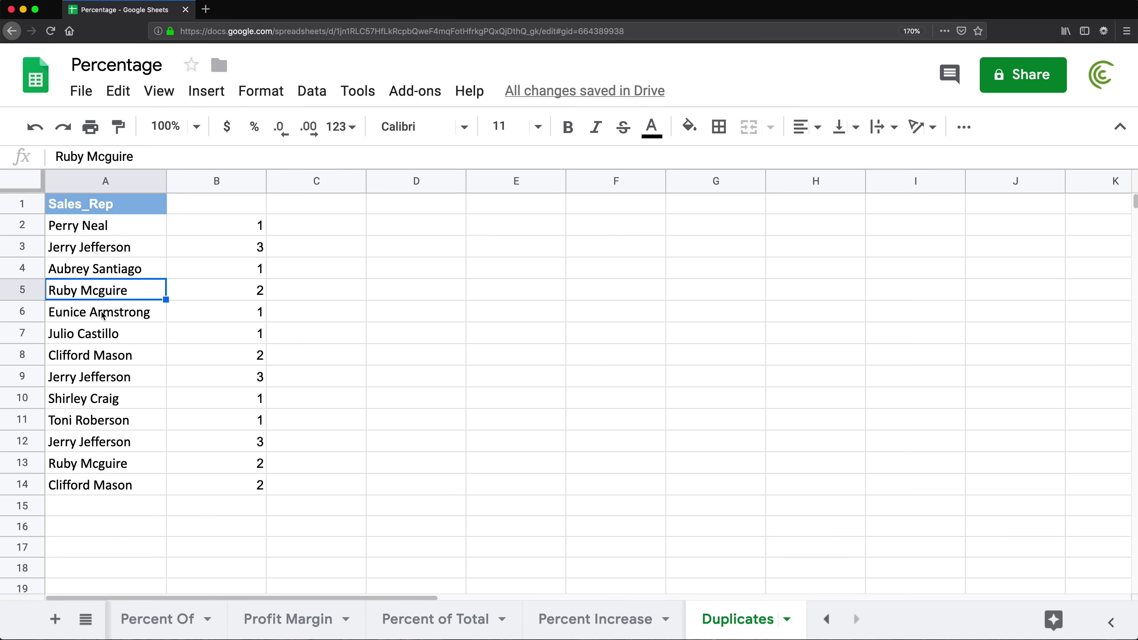
click(121, 464)
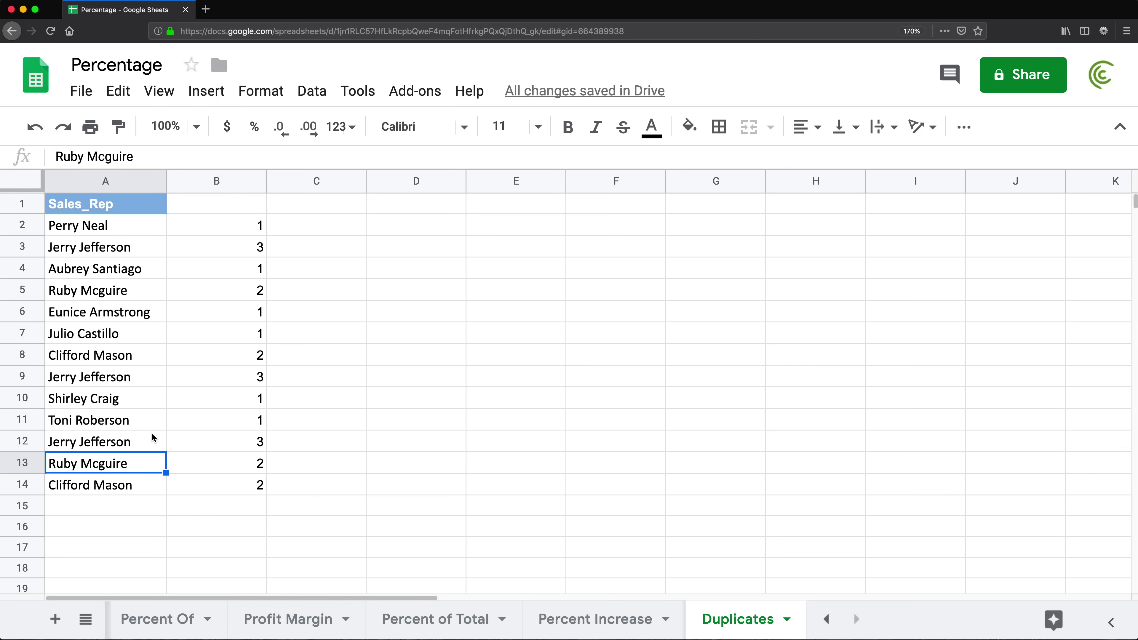
Change B2 to =COUNTIFS($A$2:$A,A2)>1 and fill it down to B14.
double_click(239, 231)
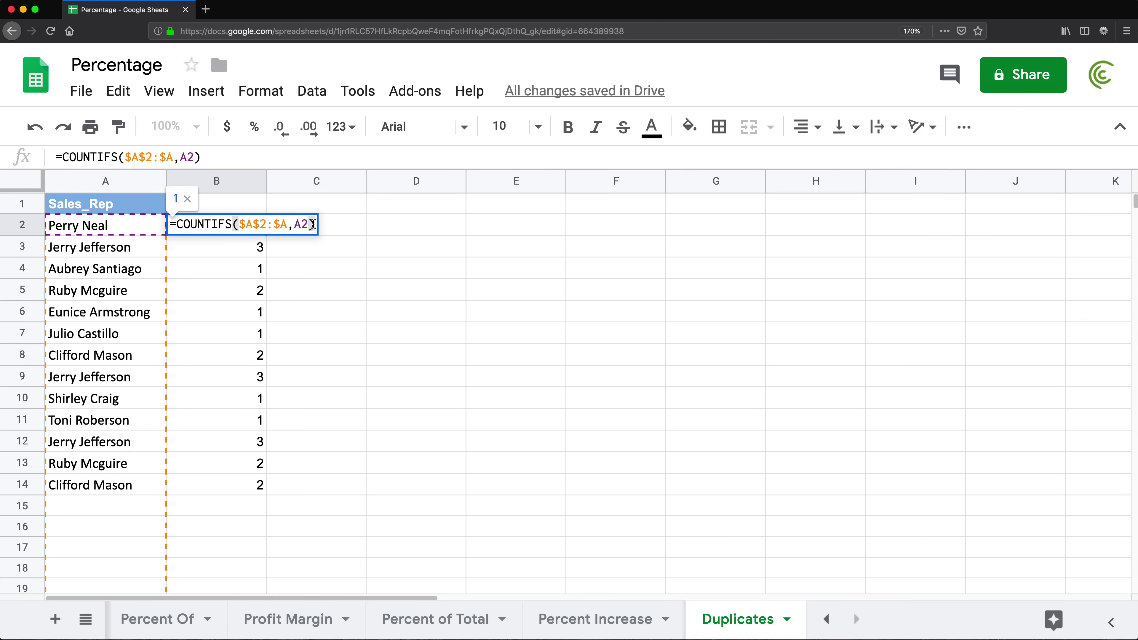
key(ctrl+b)
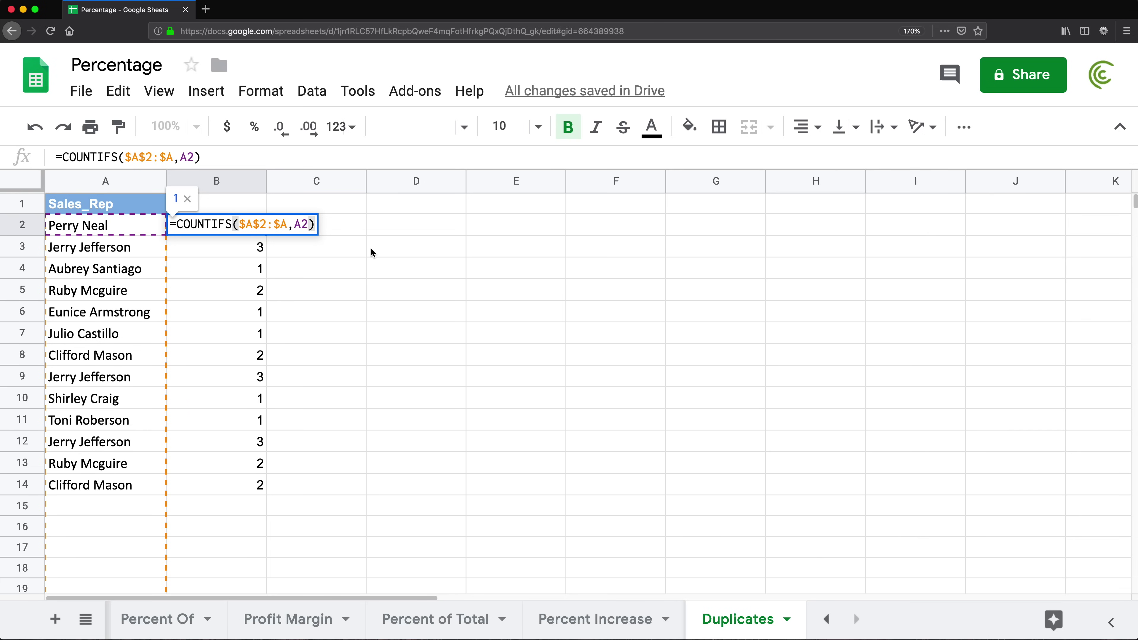
text(>1)
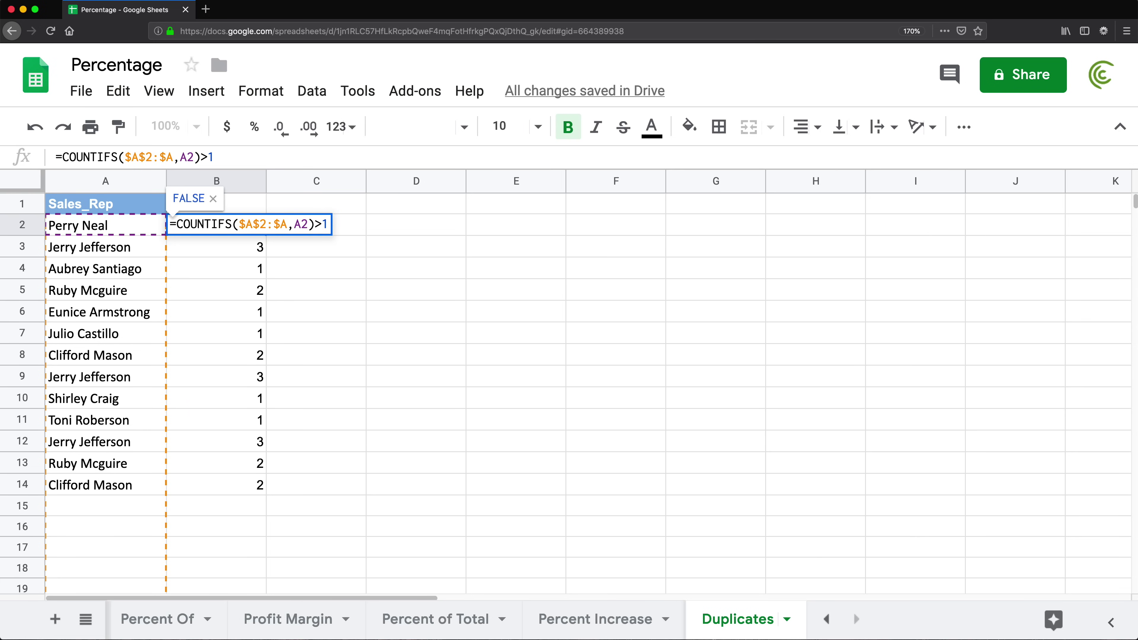
key(Return)
click(251, 232)
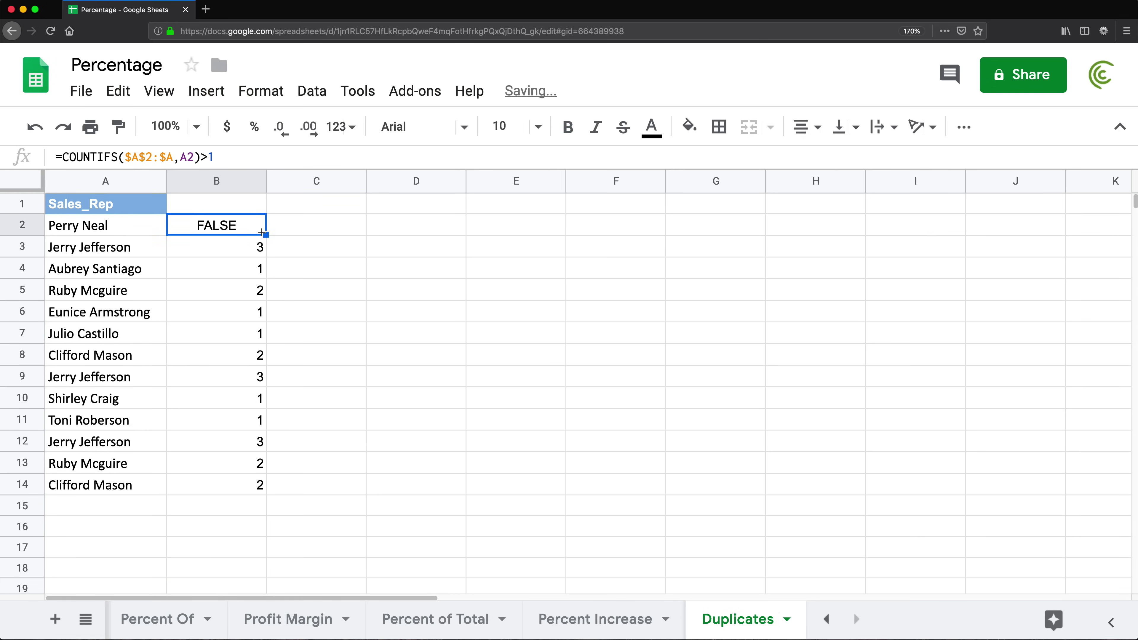
drag(266, 233, 267, 488)
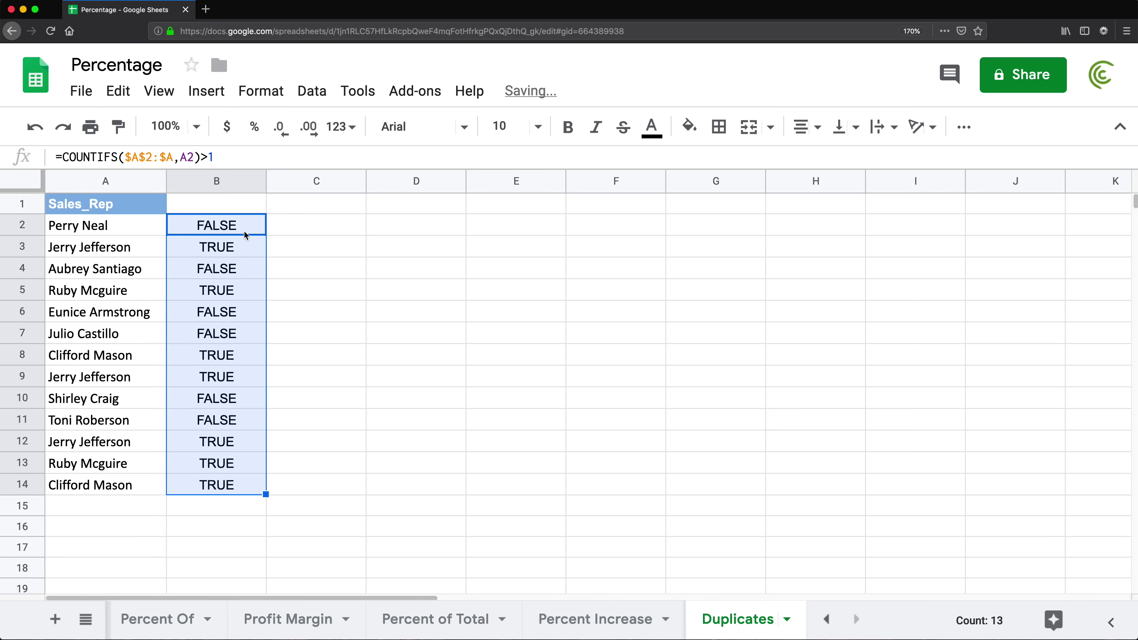
click(227, 227)
click(117, 231)
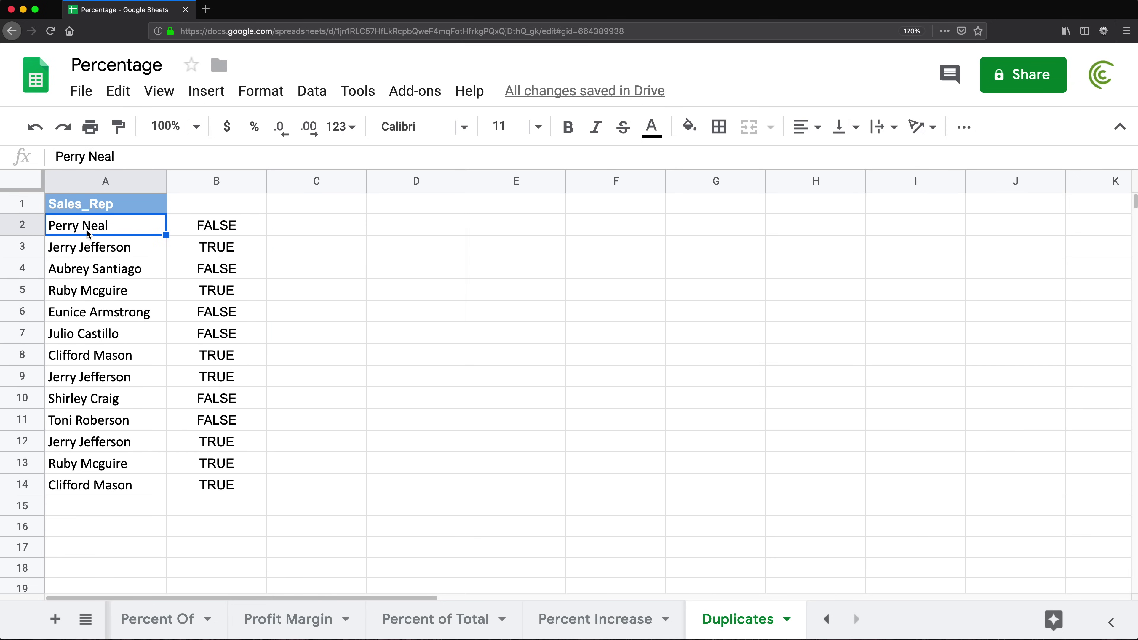
click(218, 251)
click(111, 251)
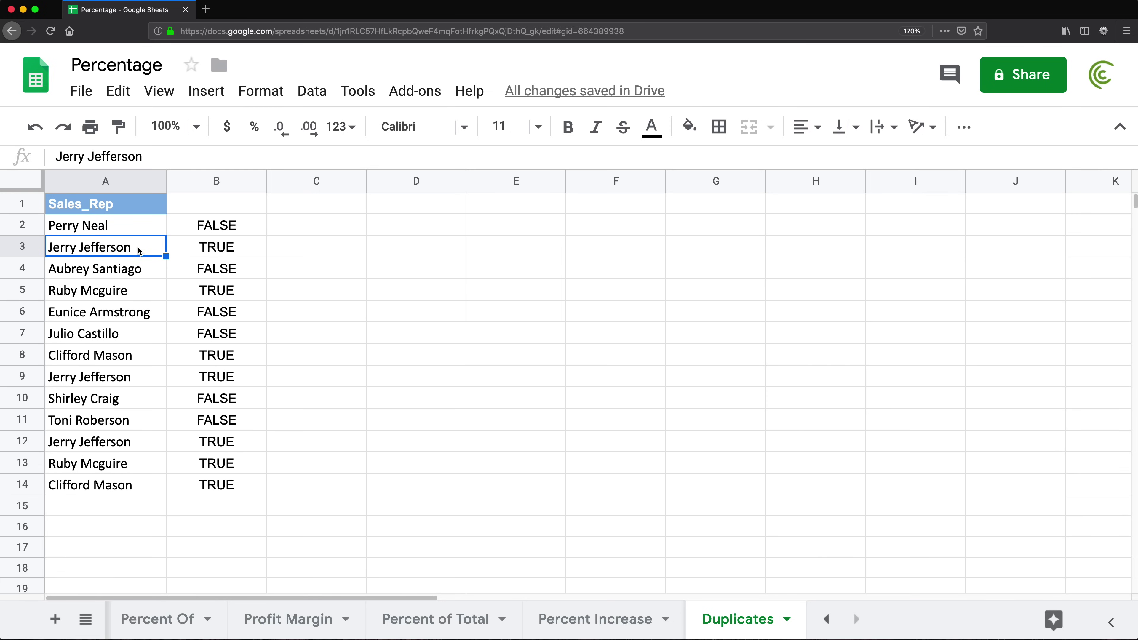
drag(150, 292, 215, 292)
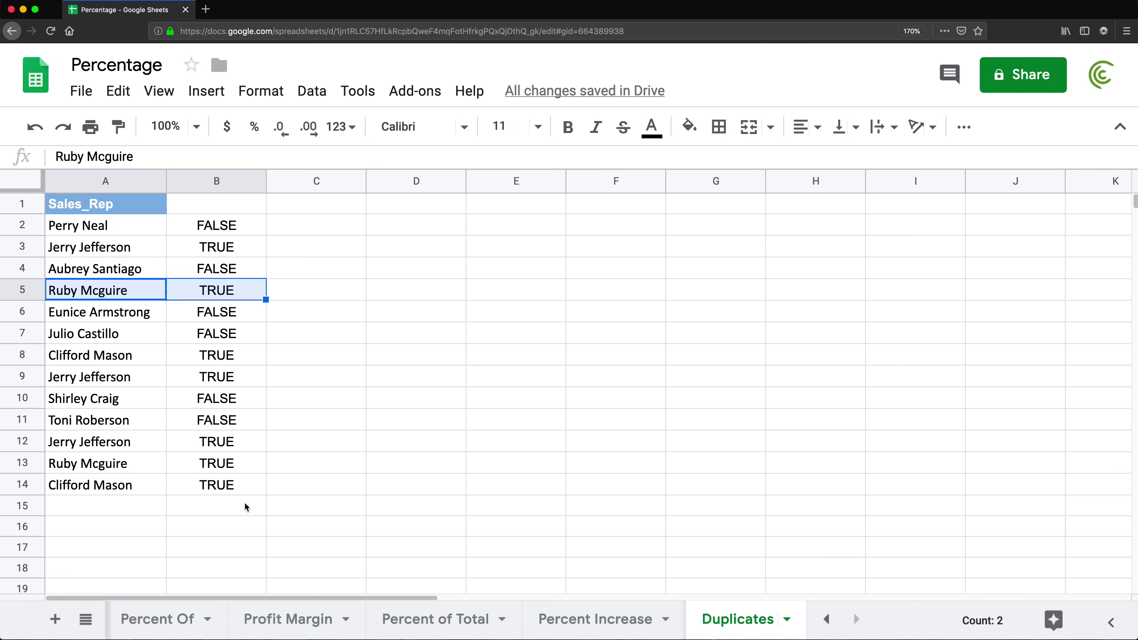
click(244, 227)
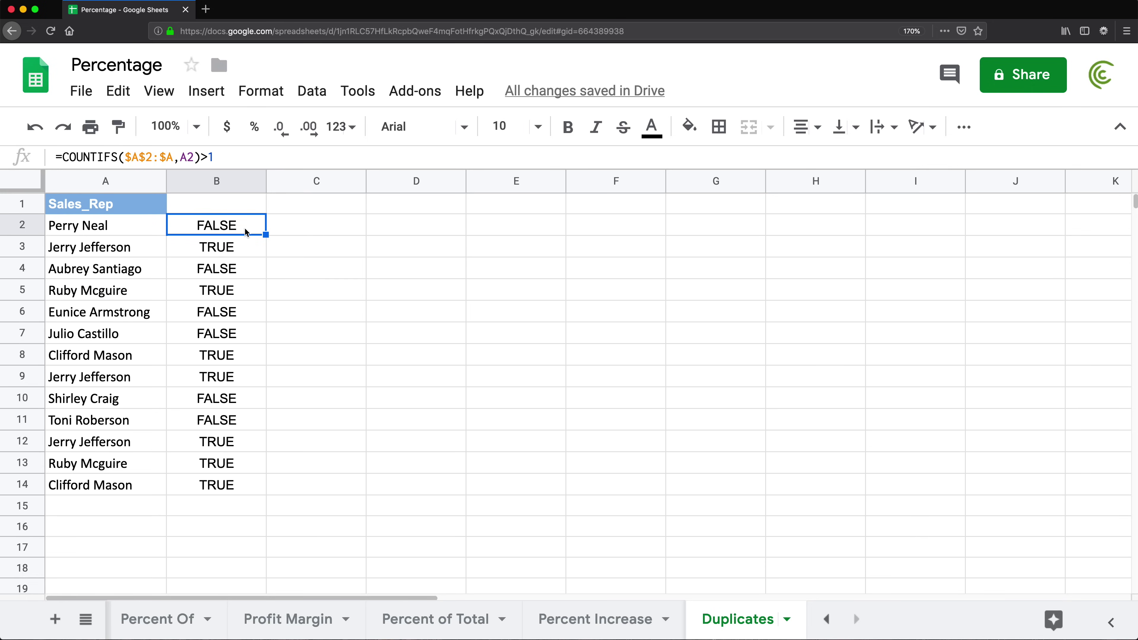
Lock the criterion as $A2 in B2's formula and fill it down to B14.
double_click(244, 227)
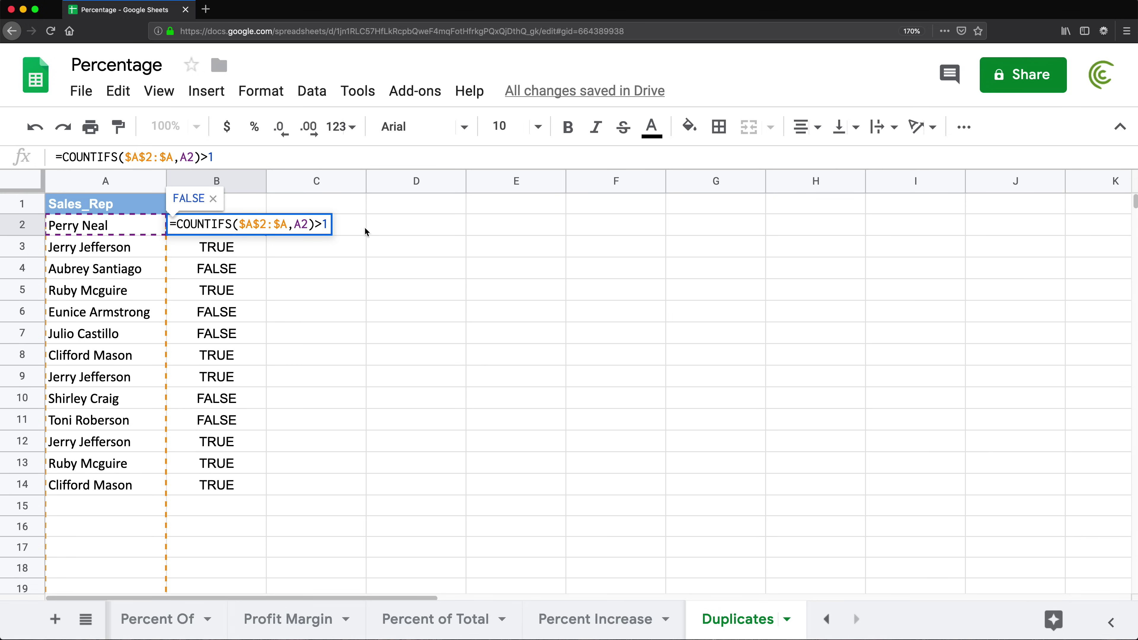
click(294, 224)
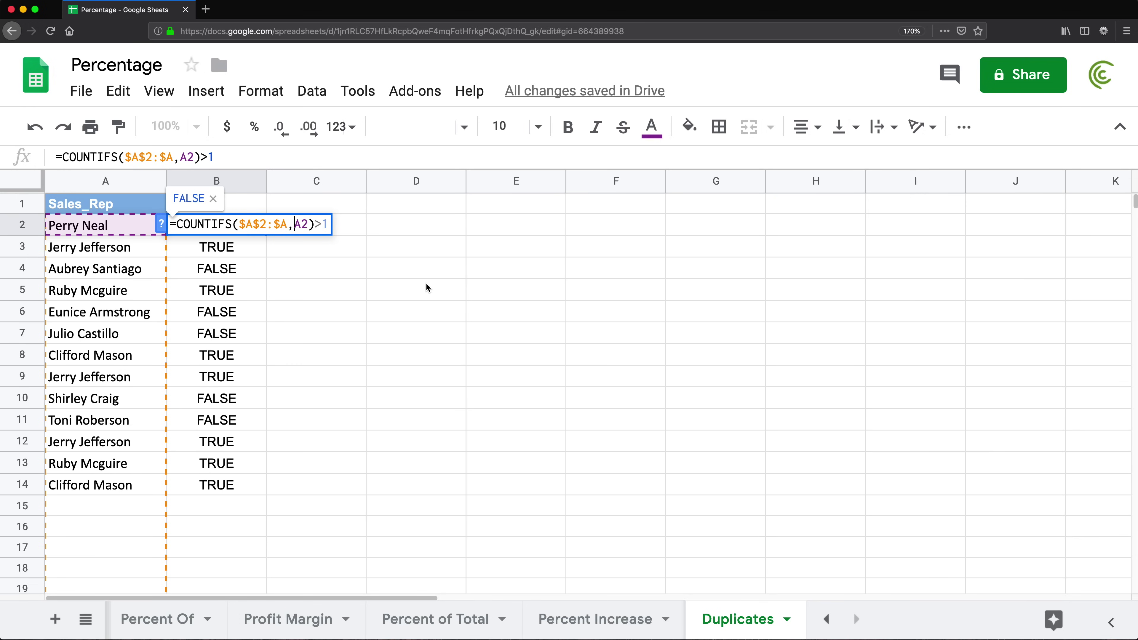
text($)
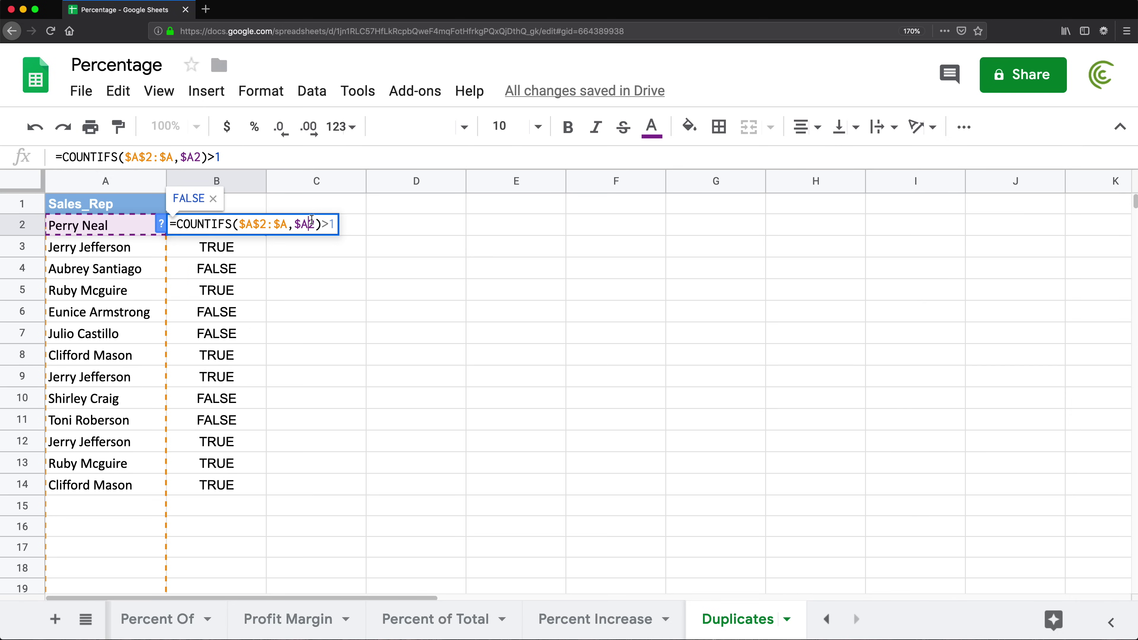
key(Return)
drag(216, 204, 278, 479)
click(257, 230)
Reopen B2 and select the full =COUNTIFS($A$2:$A,$A2)>1 formula text.
click(233, 227)
double_click(170, 225)
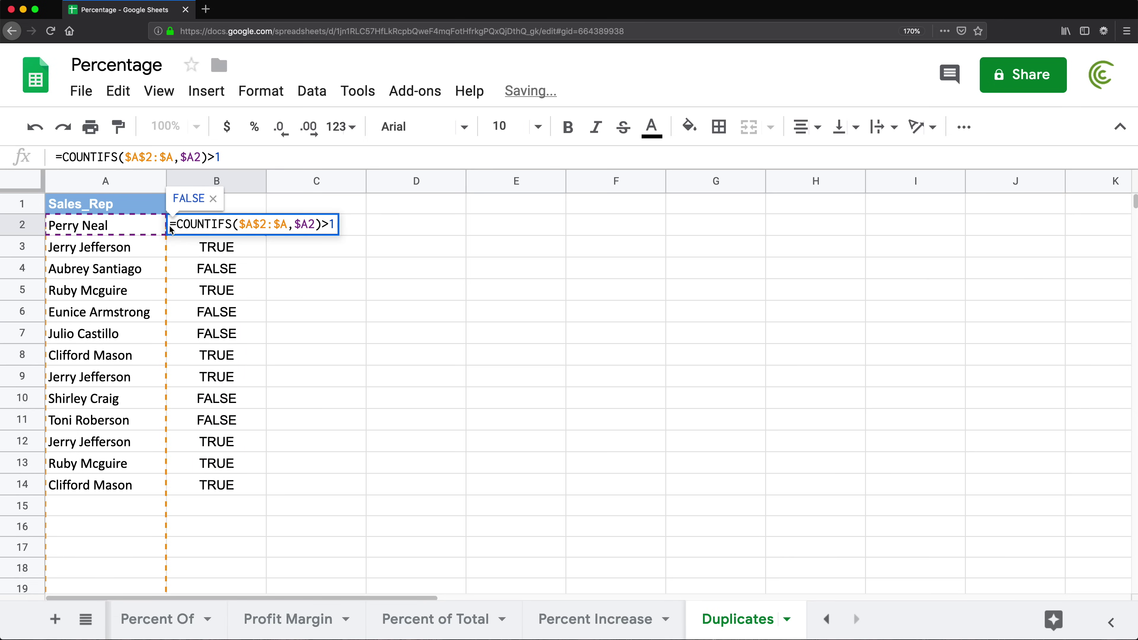
drag(169, 225, 423, 227)
key(super+c)
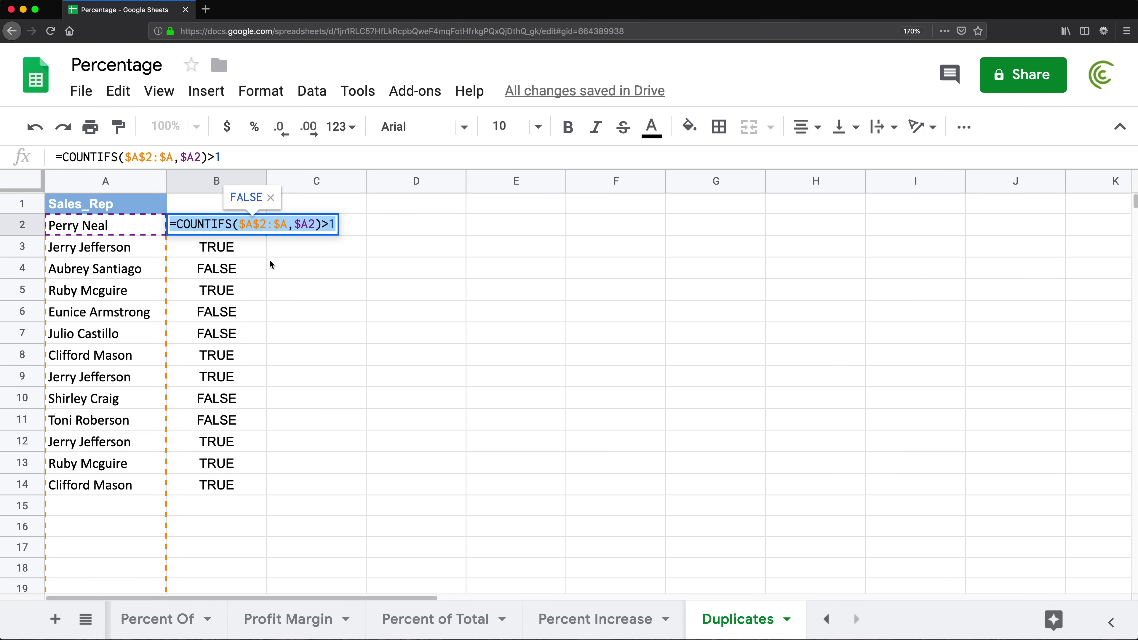
Leave B2 unchanged, select the names A2:A14 and open the Format menu.
key(Escape)
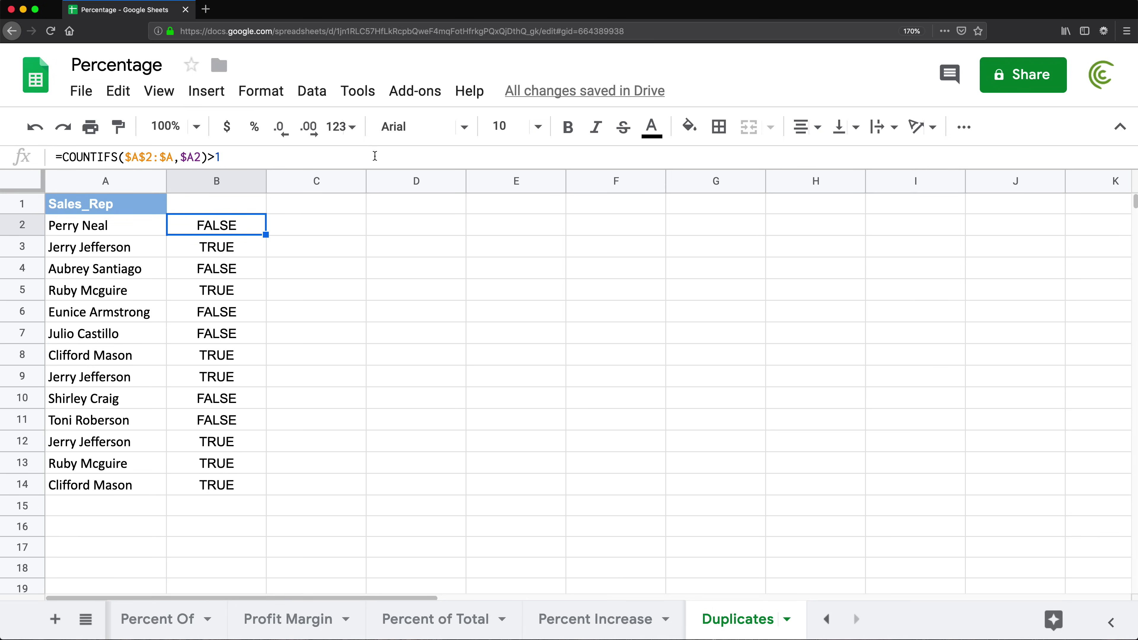
click(135, 224)
key(ctrl+shift+Down)
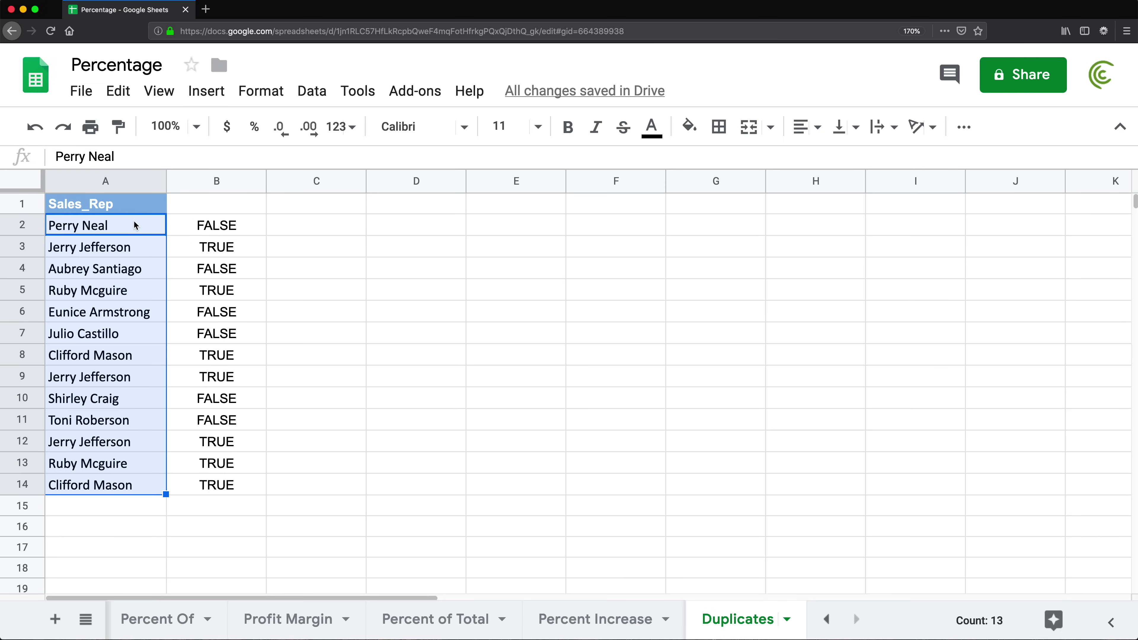
click(134, 222)
drag(119, 223, 123, 478)
drag(127, 227, 123, 484)
click(261, 91)
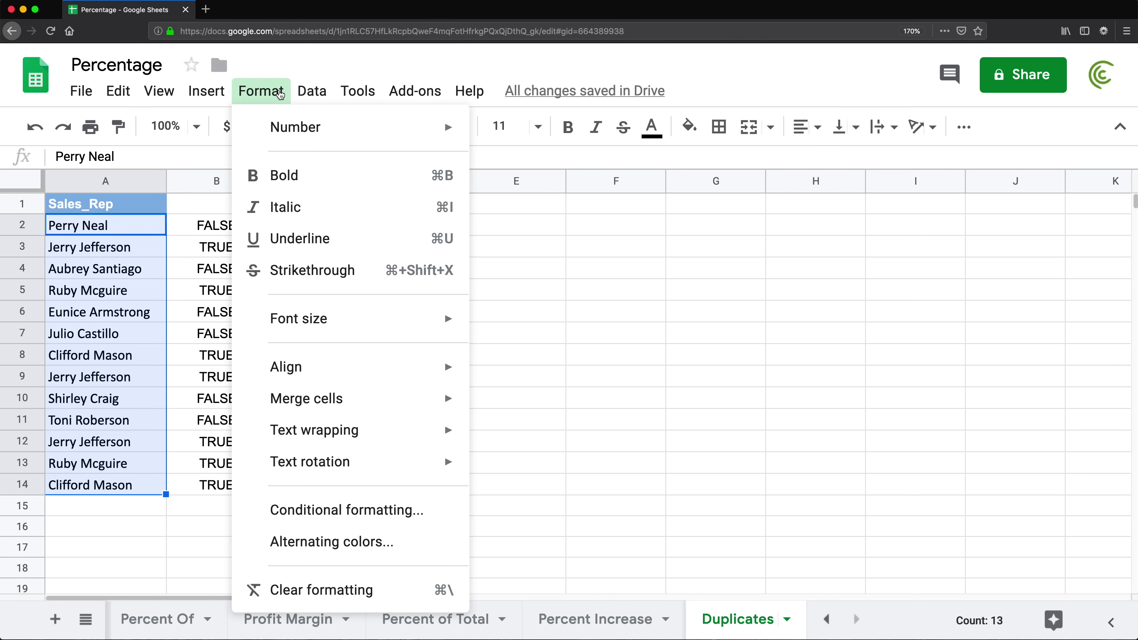
Create a 'Custom formula is' rule on A2:A14 with the pasted COUNTIFS duplicate-check formula.
click(341, 510)
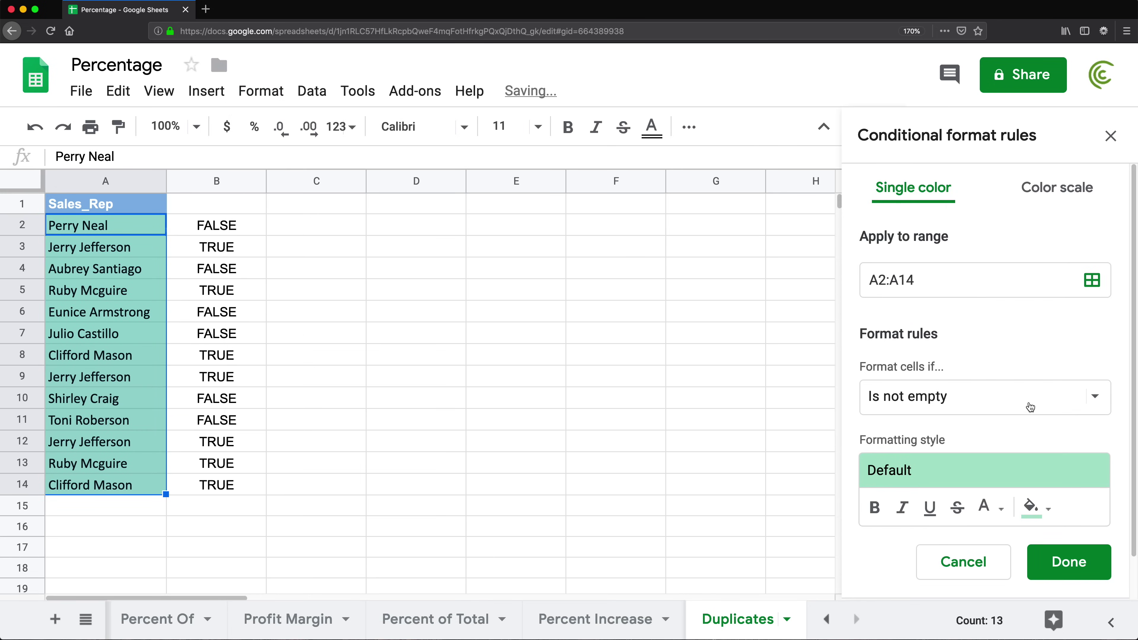
scroll(1030, 406, down, 1)
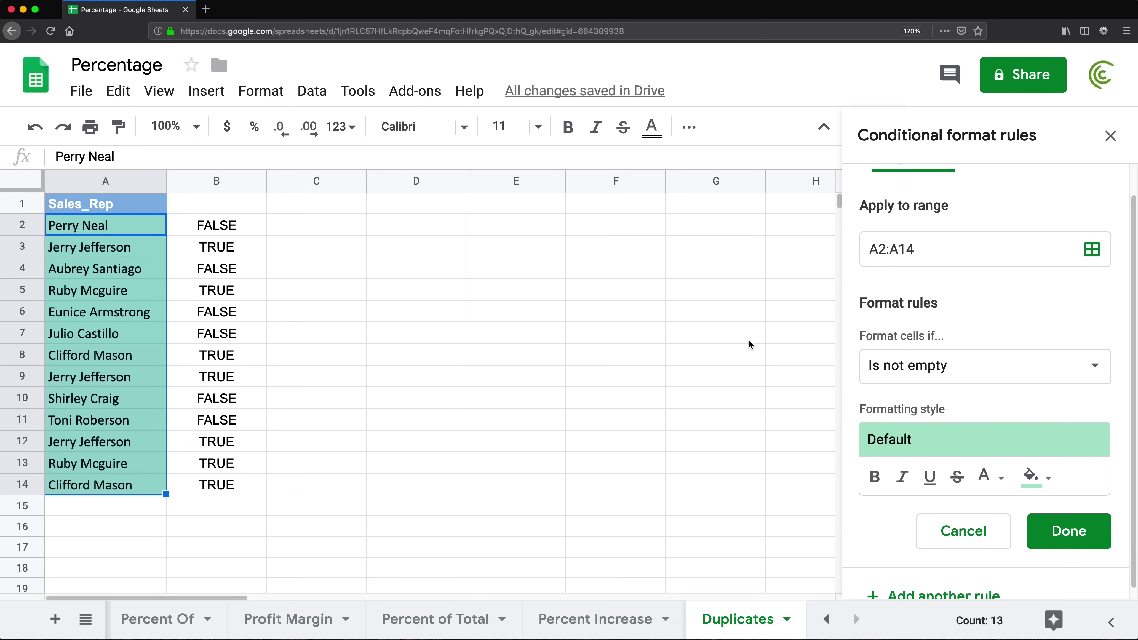
click(896, 370)
scroll(913, 372, down, 5)
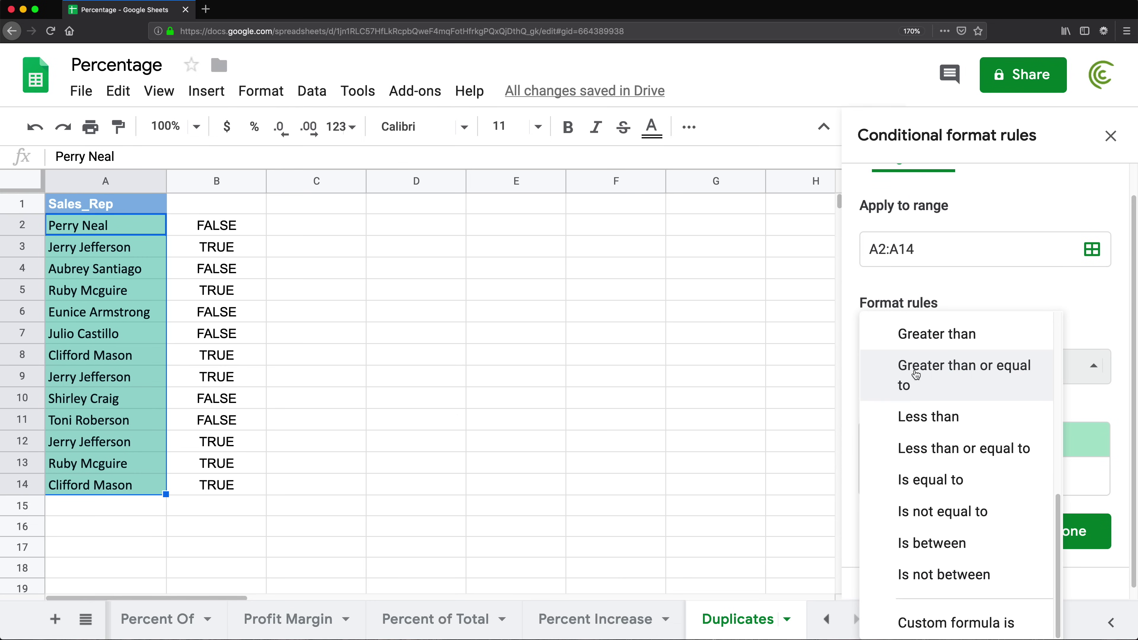
click(972, 623)
click(887, 414)
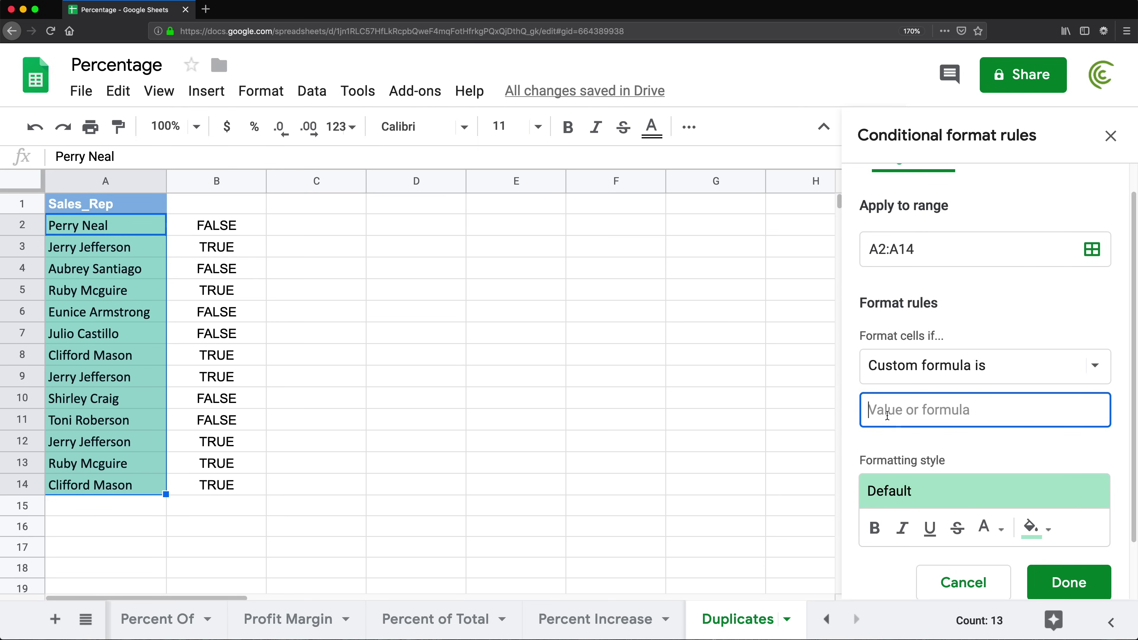
key(super+v)
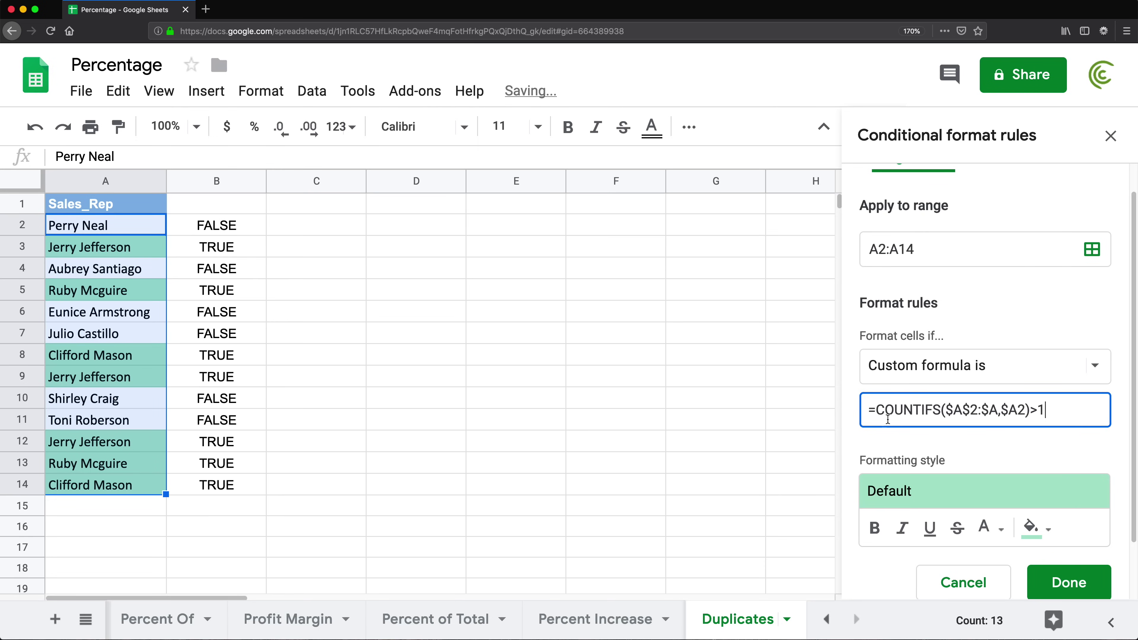
Style matches with dark red fill and white text, save the rule and close the panel.
click(1032, 528)
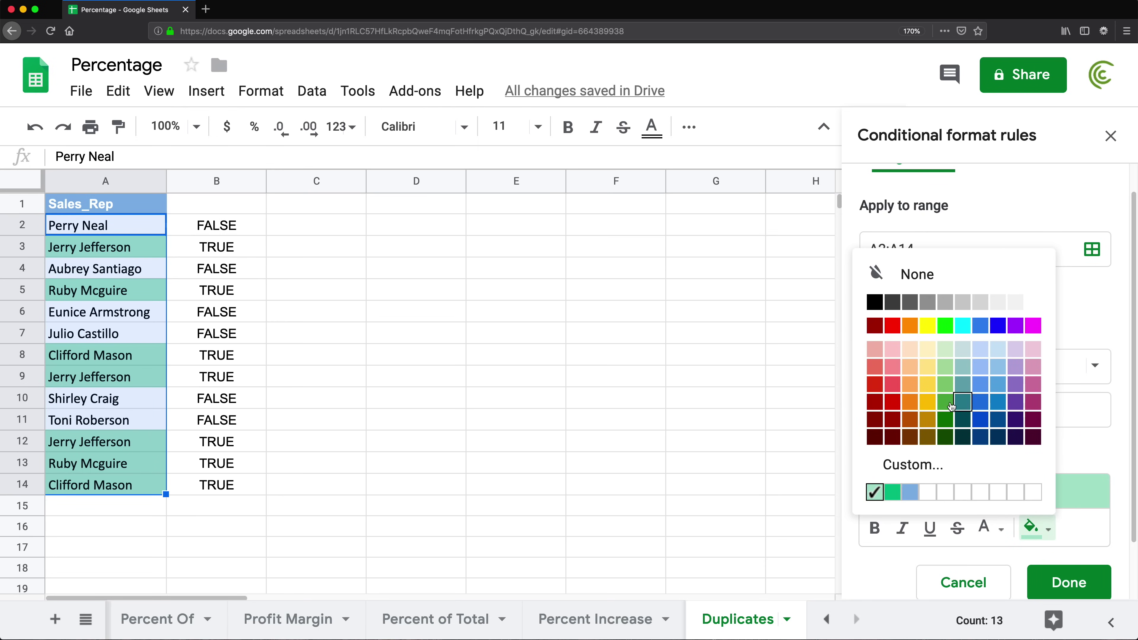
click(890, 413)
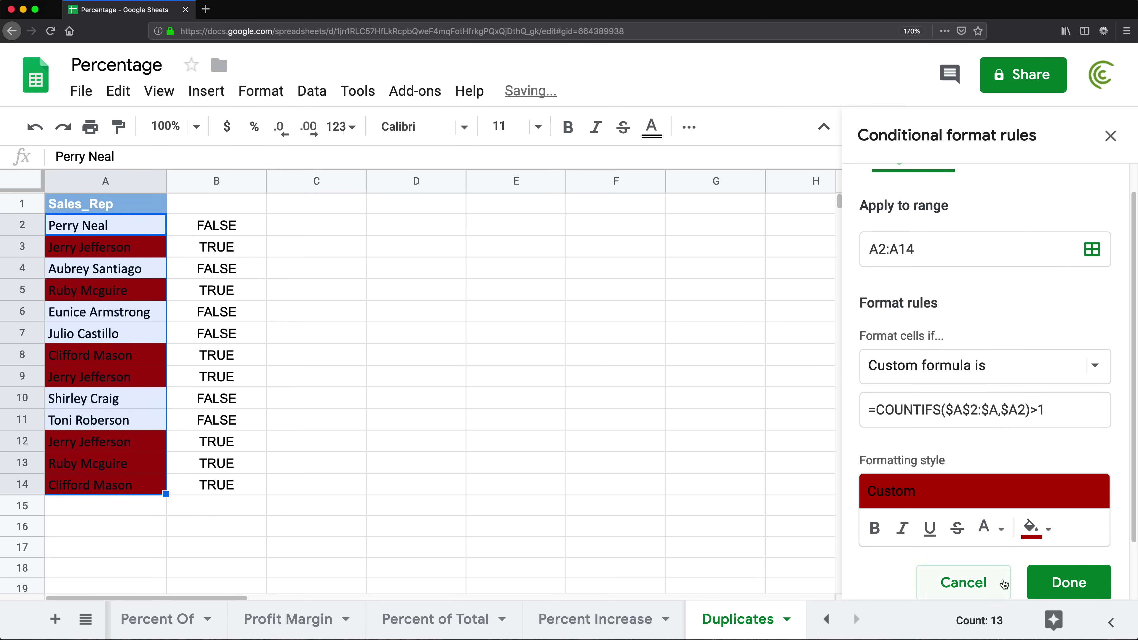
click(990, 528)
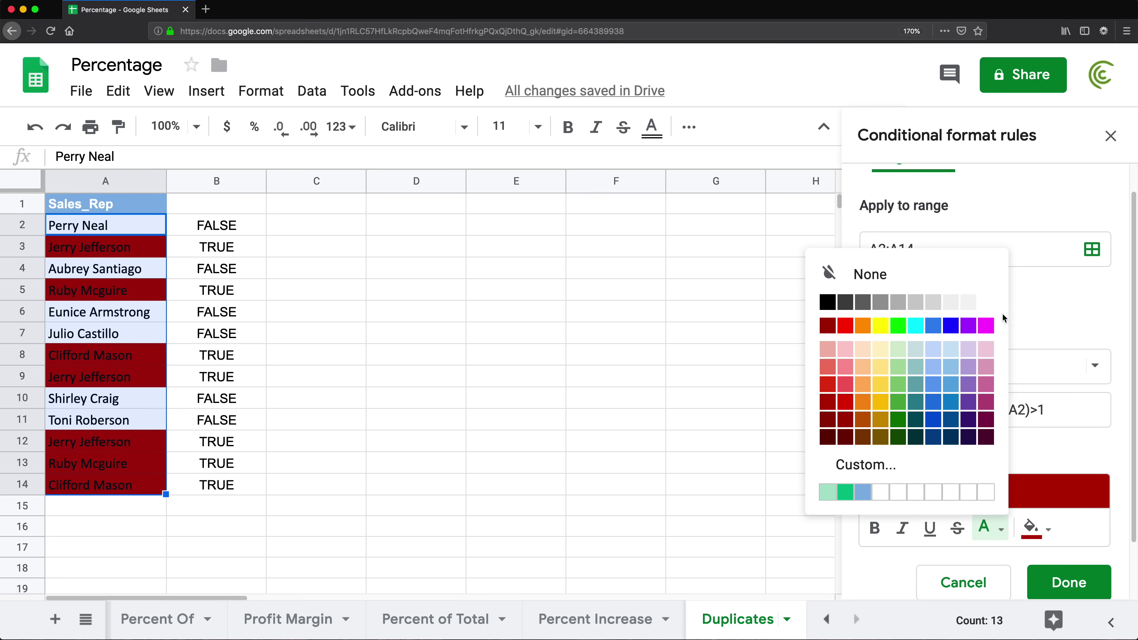
click(969, 301)
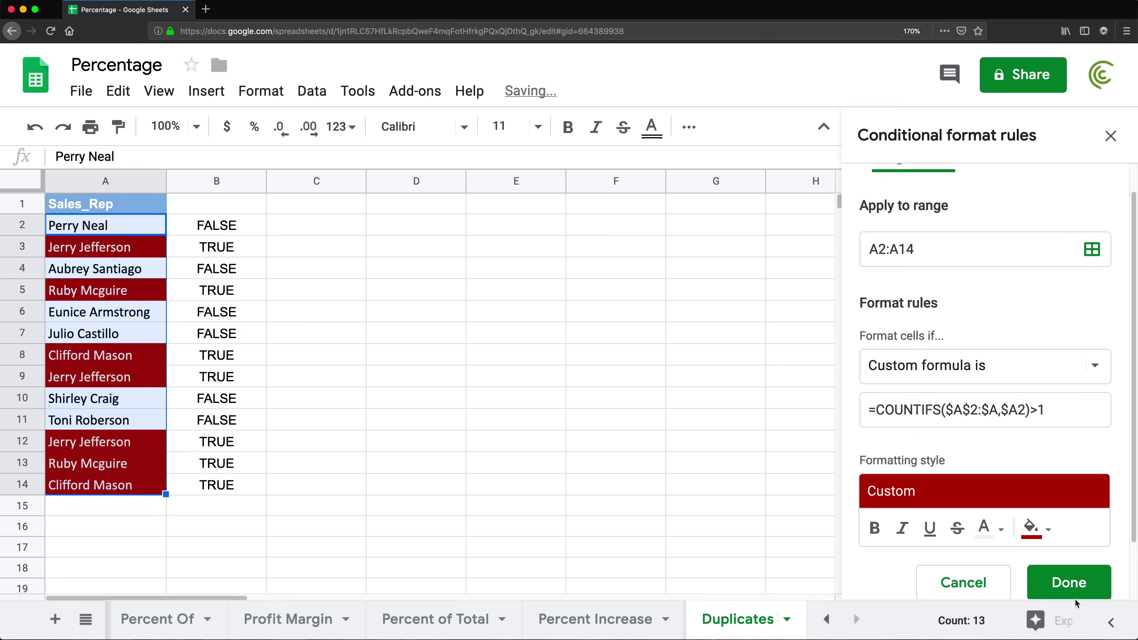
click(1071, 582)
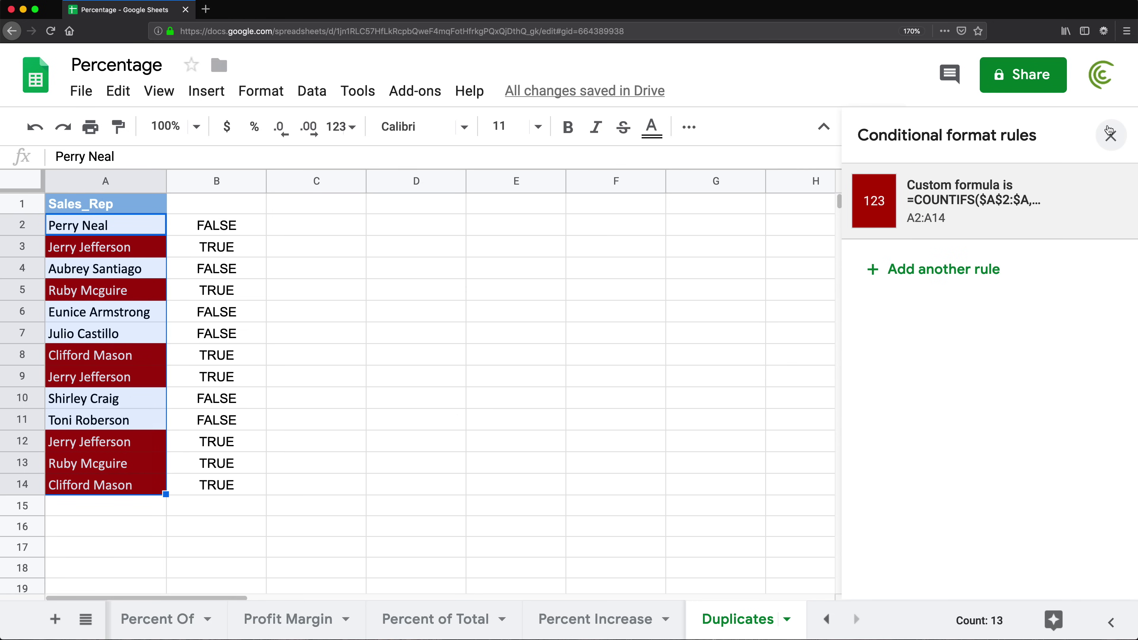
click(1110, 135)
Delete the TRUE/FALSE helper values in B2:B14, keeping column A's dark red highlighting.
click(437, 335)
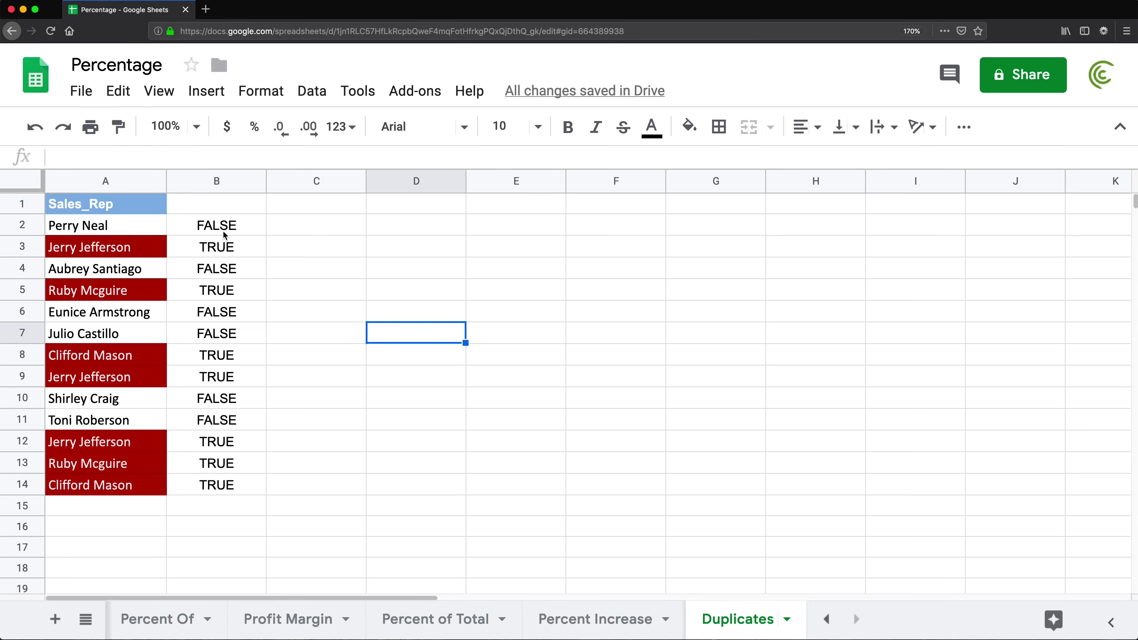
click(212, 238)
drag(213, 239, 219, 485)
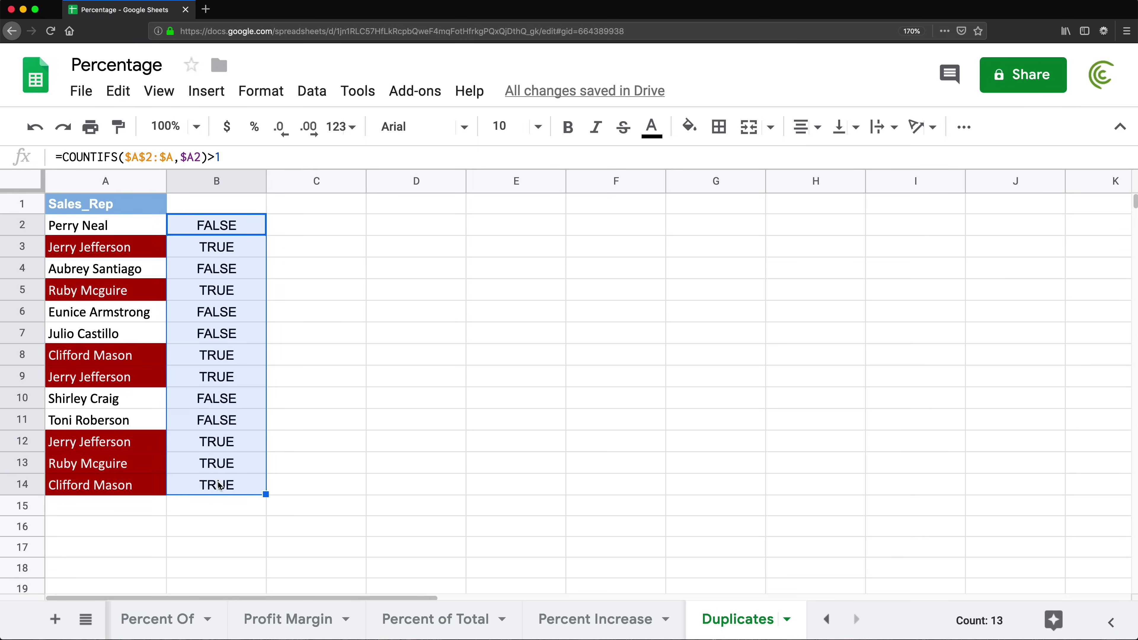
key(Delete)
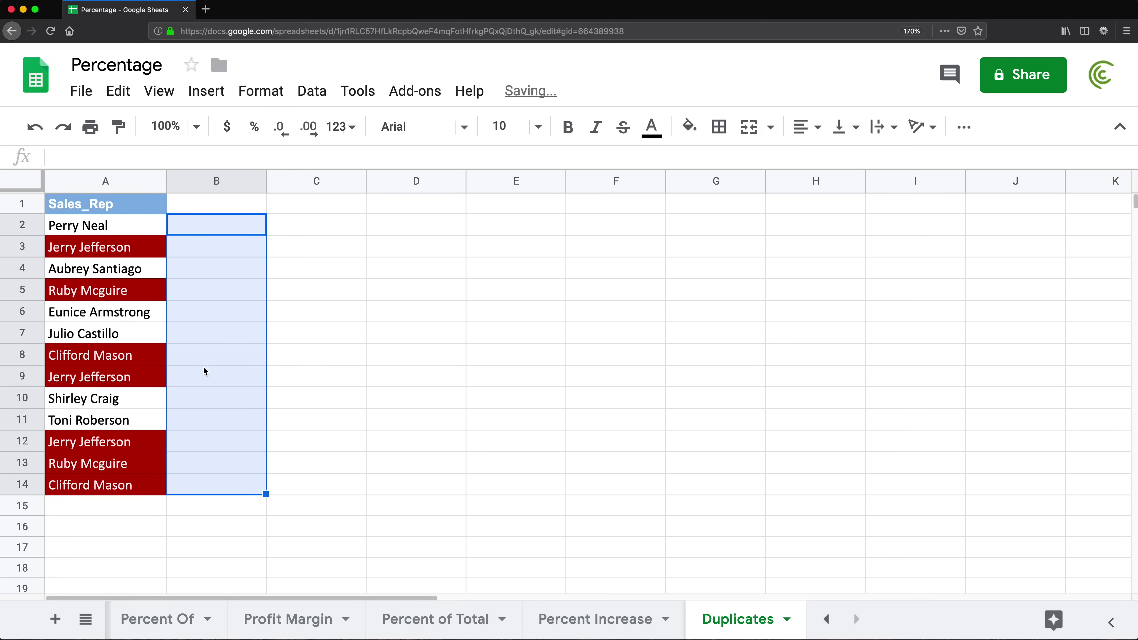
click(221, 313)
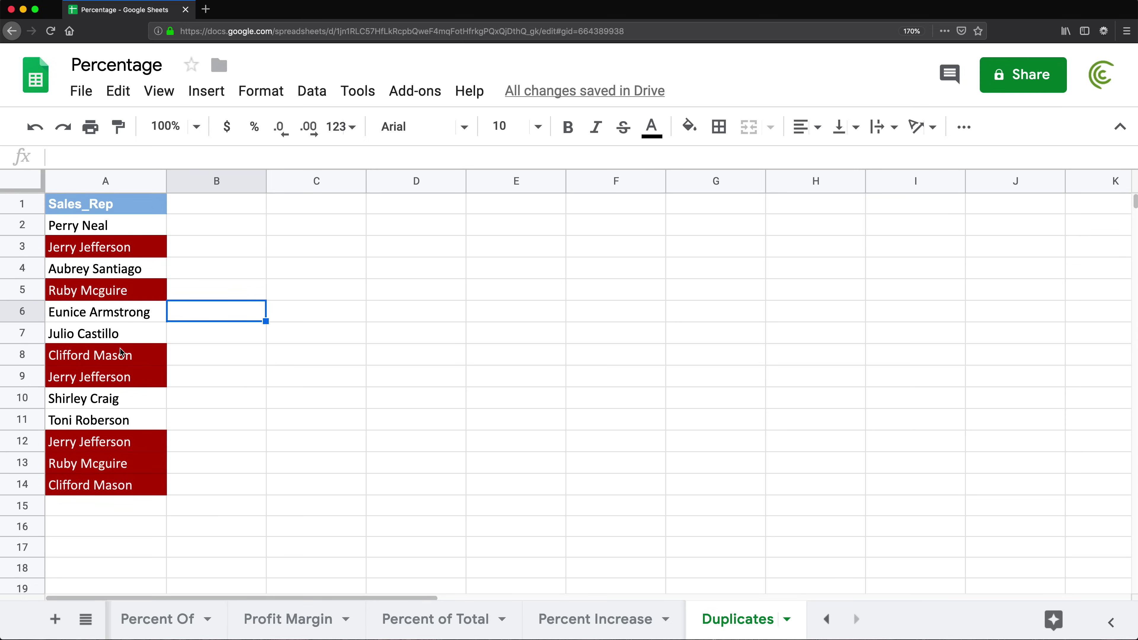
click(99, 406)
key(ctrl+c)
click(99, 422)
key(ctrl+v)
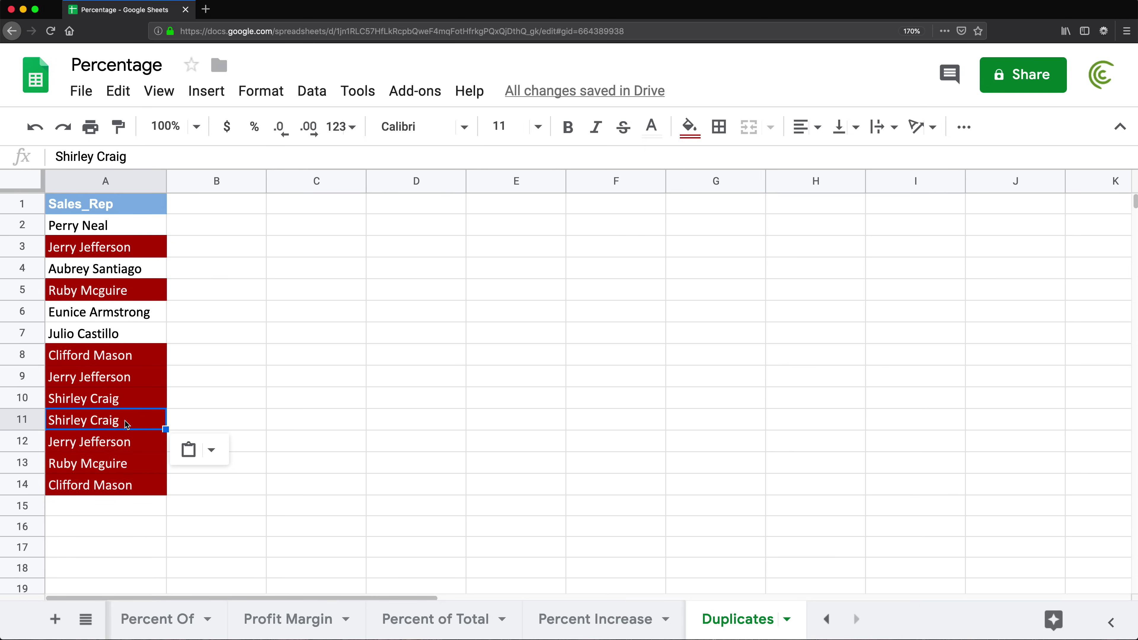
key(ctrl+z)
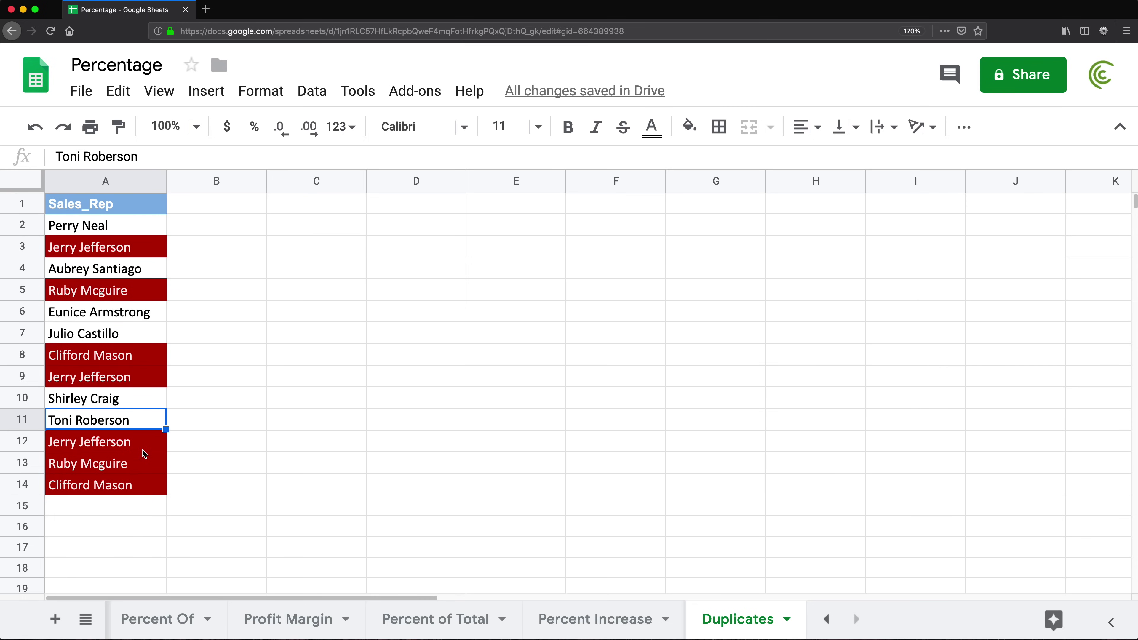
drag(104, 228, 97, 489)
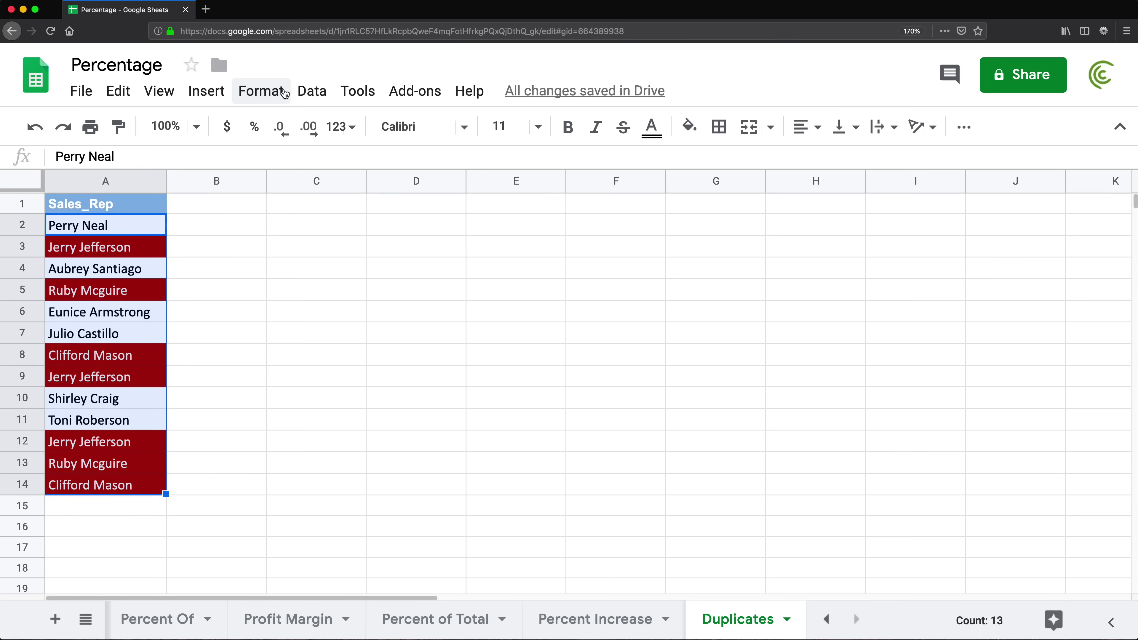
Change the COUNTIFS duplicate rule's range from A2:A14 to A2:A100 and save it.
click(277, 96)
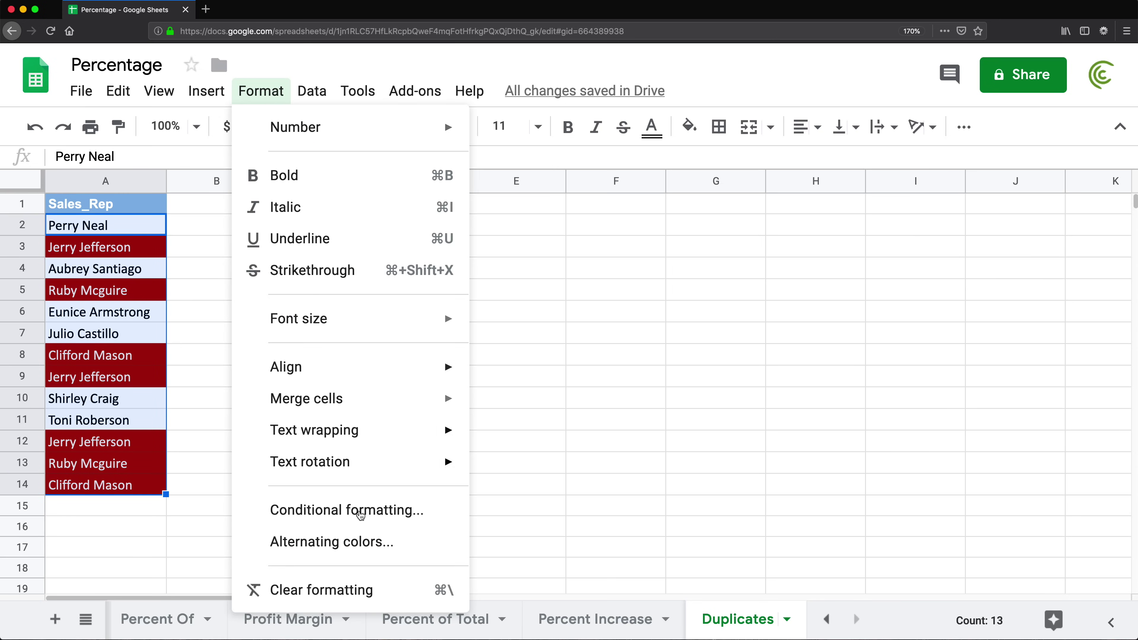
click(353, 513)
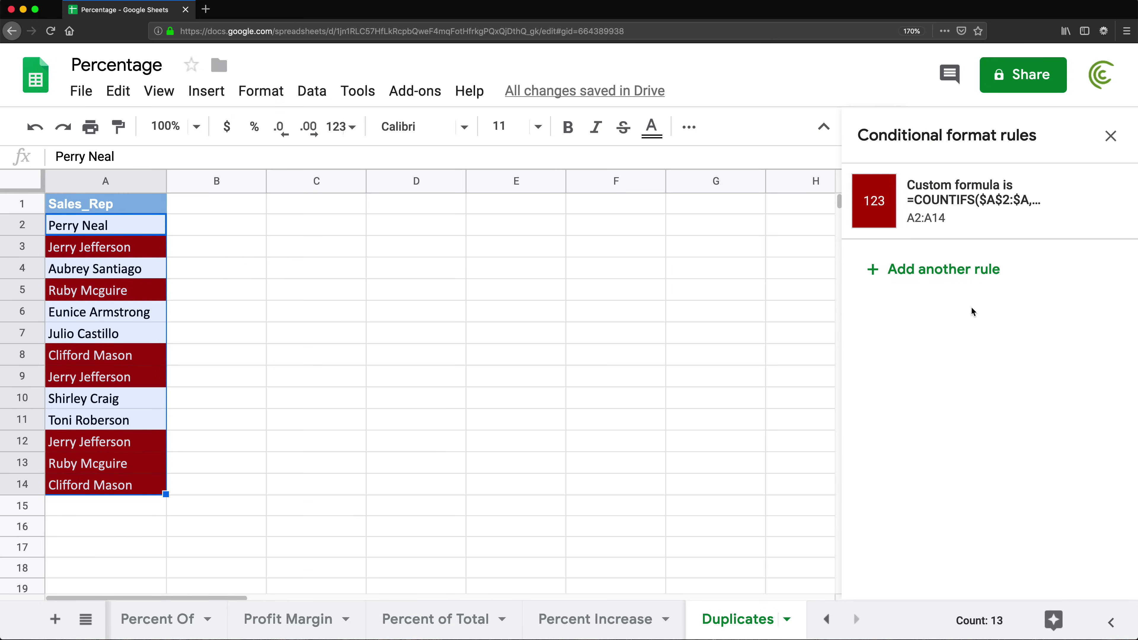
click(961, 212)
click(899, 281)
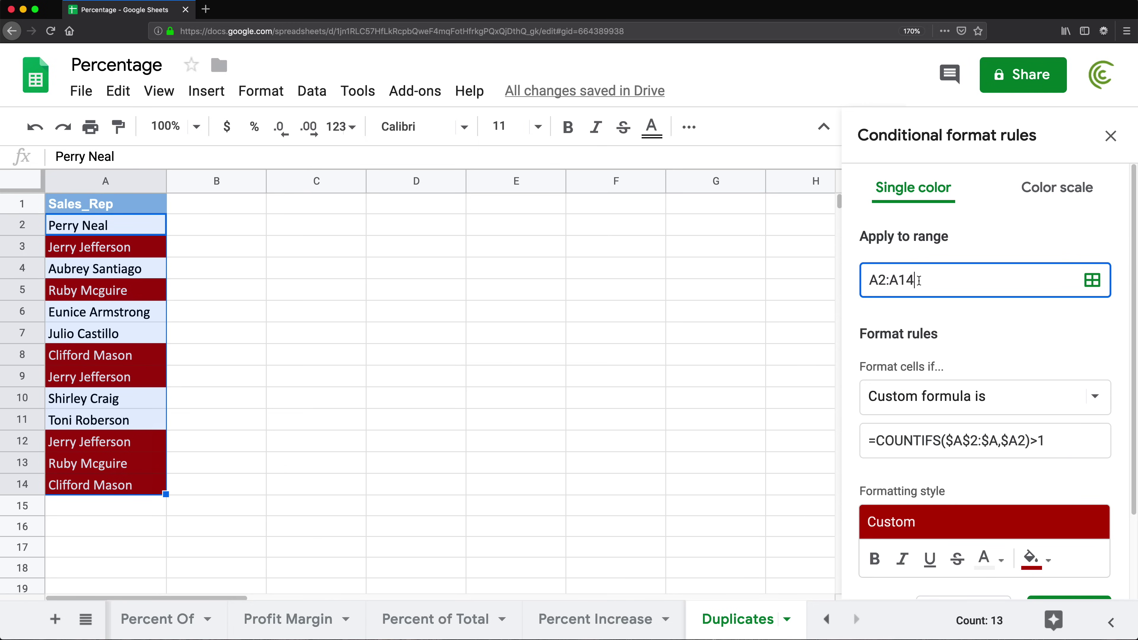
scroll(97, 398, down, 3)
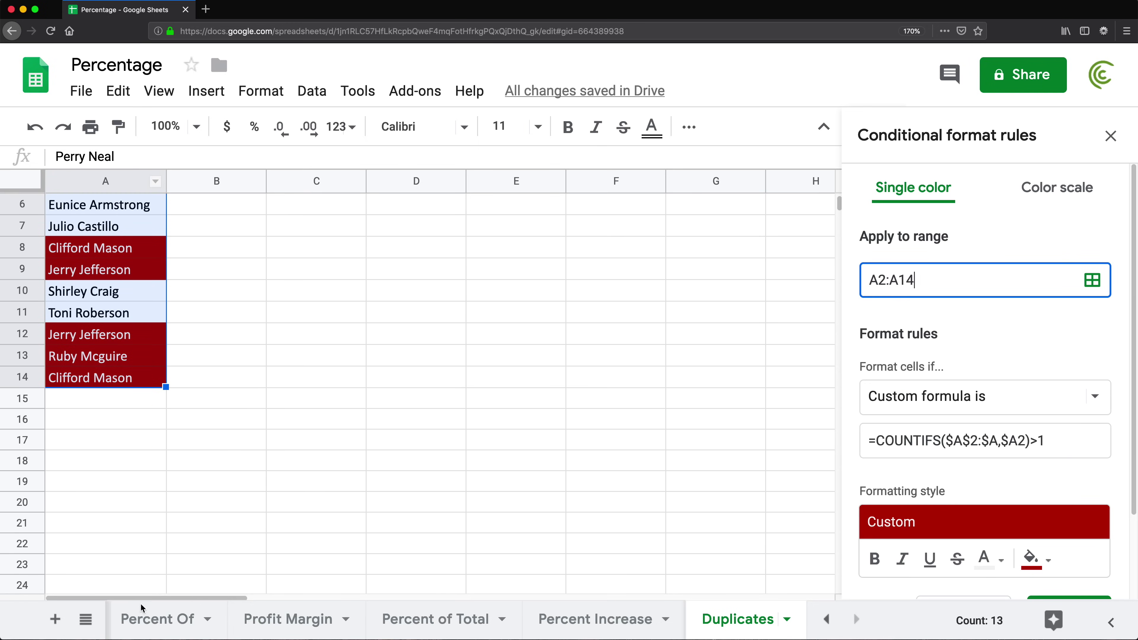
scroll(172, 433, up, 3)
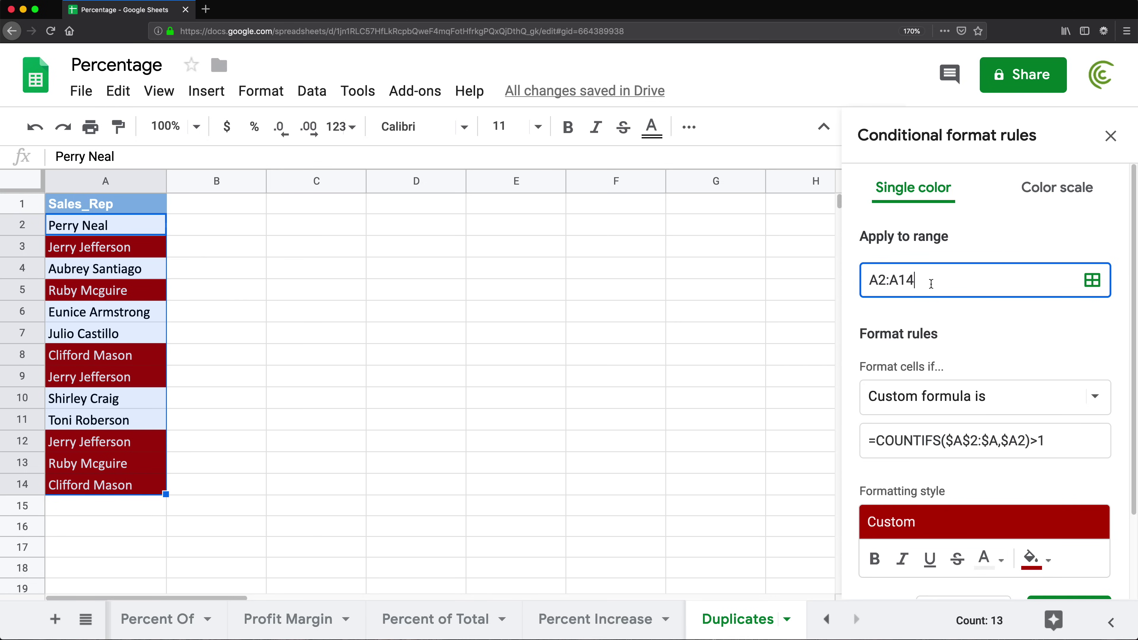
key(BackSpace)
text(00)
scroll(1053, 449, down, 2)
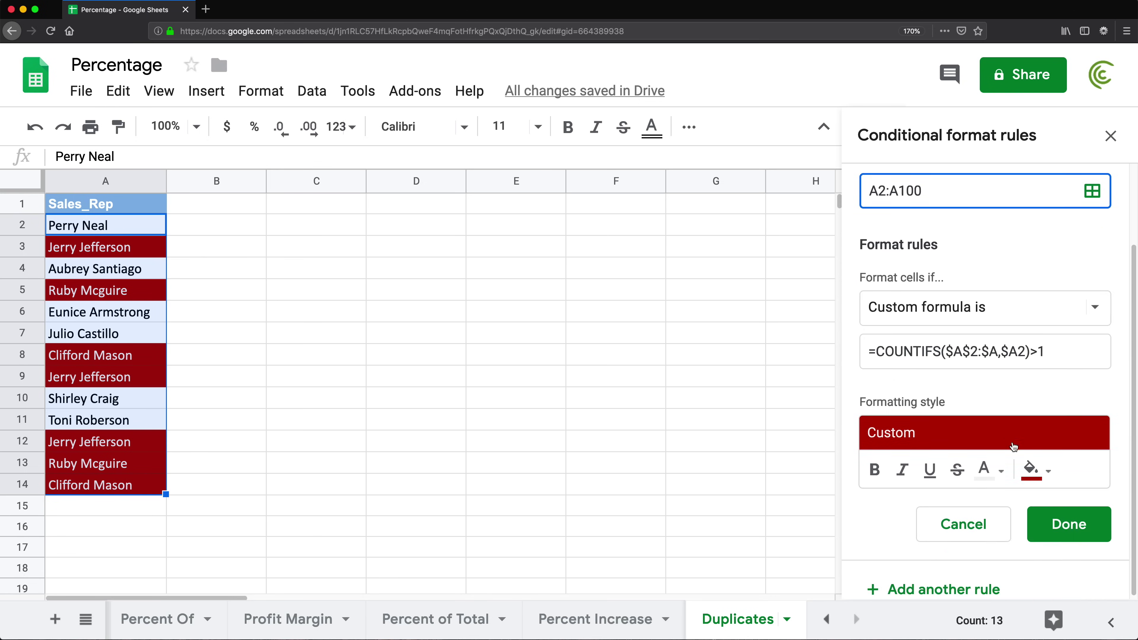
click(1088, 528)
Enter Ana, Joe and Ana in A15:A17 so both Ana cells turn dark red, then close the rules panel.
click(130, 522)
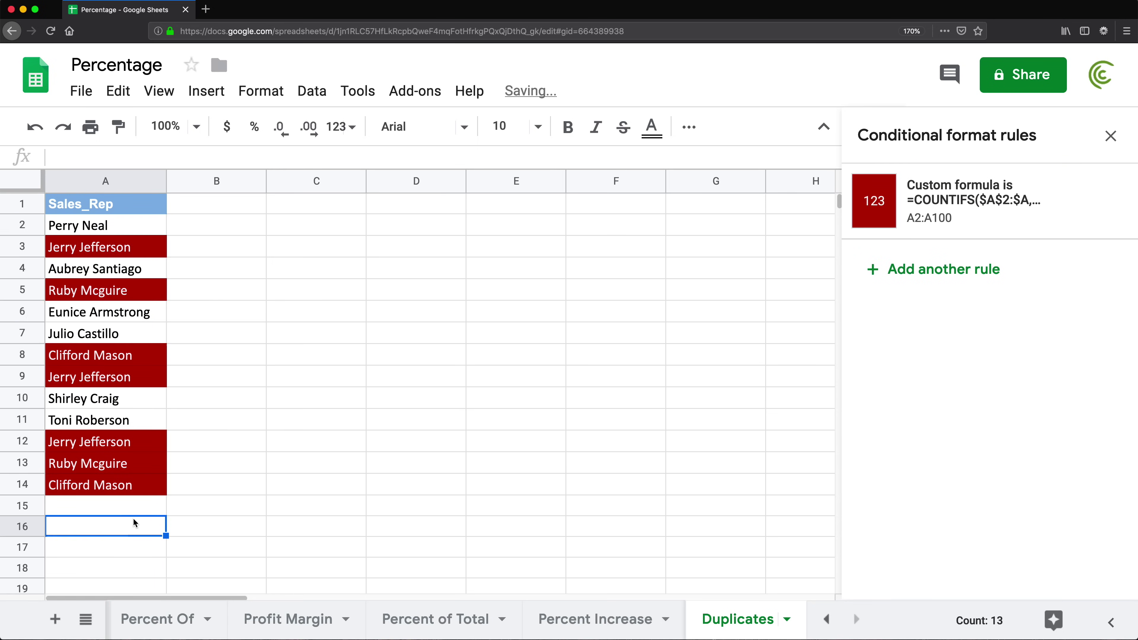
scroll(170, 497, down, 10)
scroll(144, 424, up, 10)
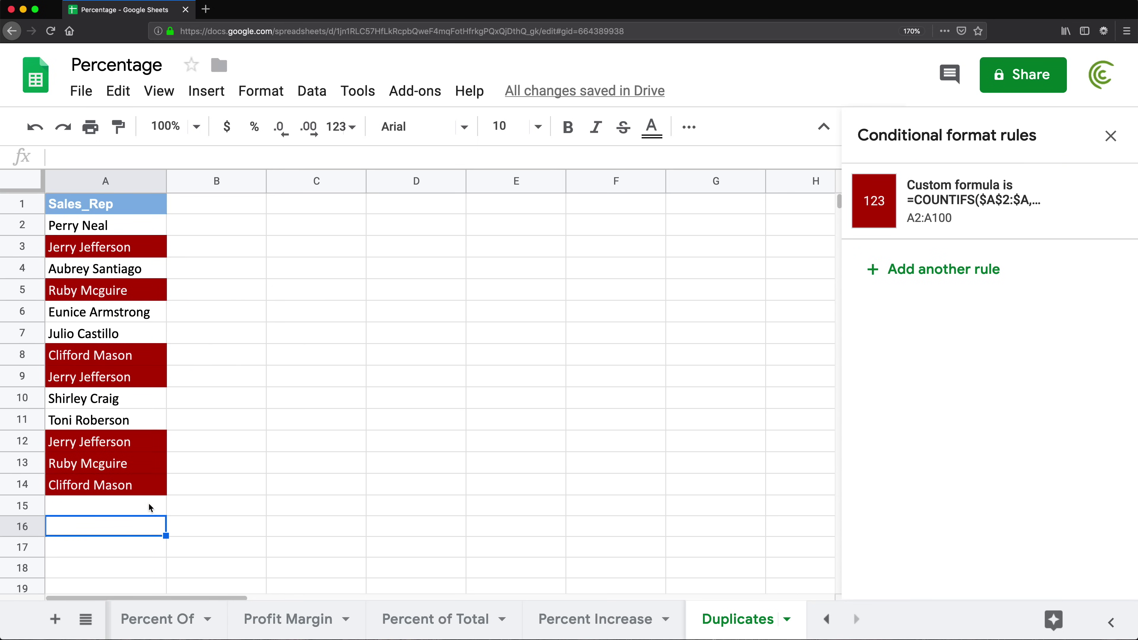
click(114, 512)
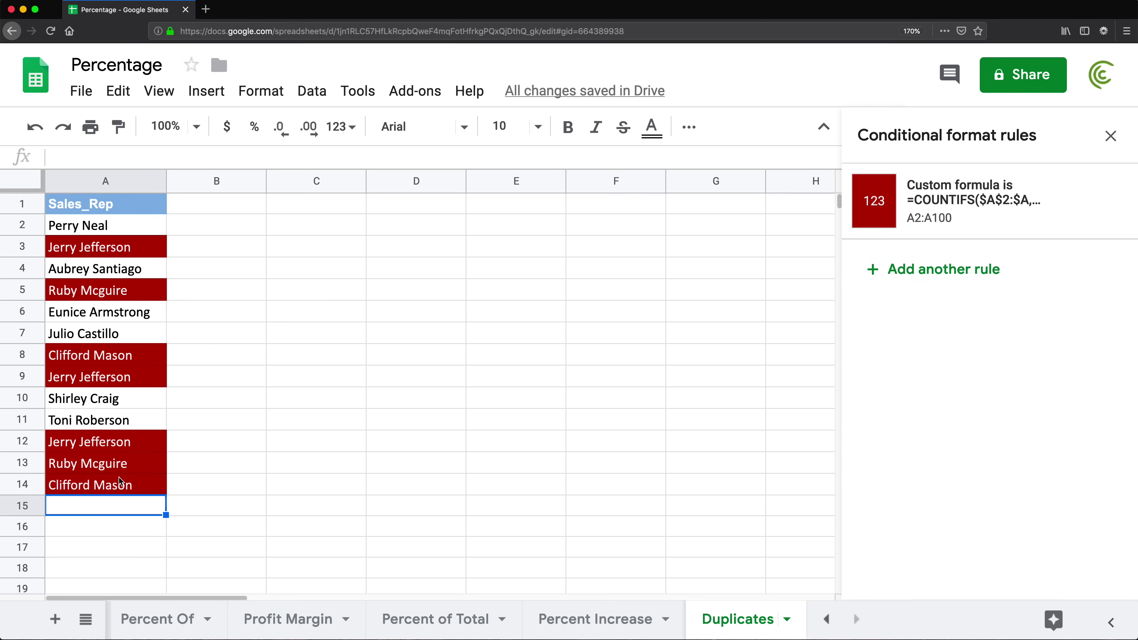
text(Ana)
key(Return)
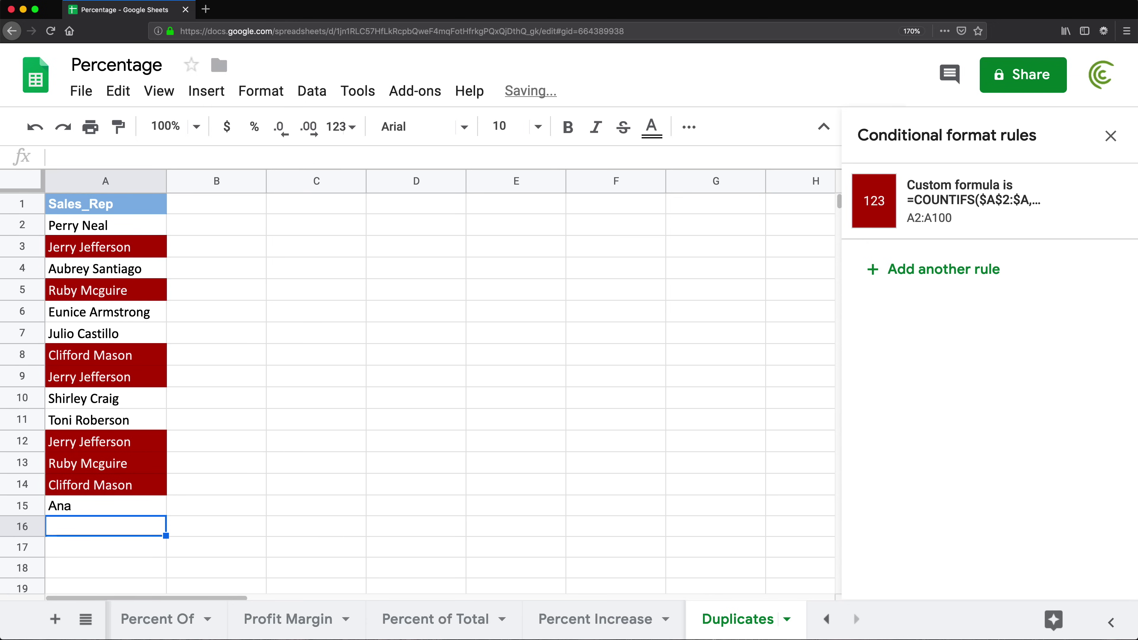
text(Joe)
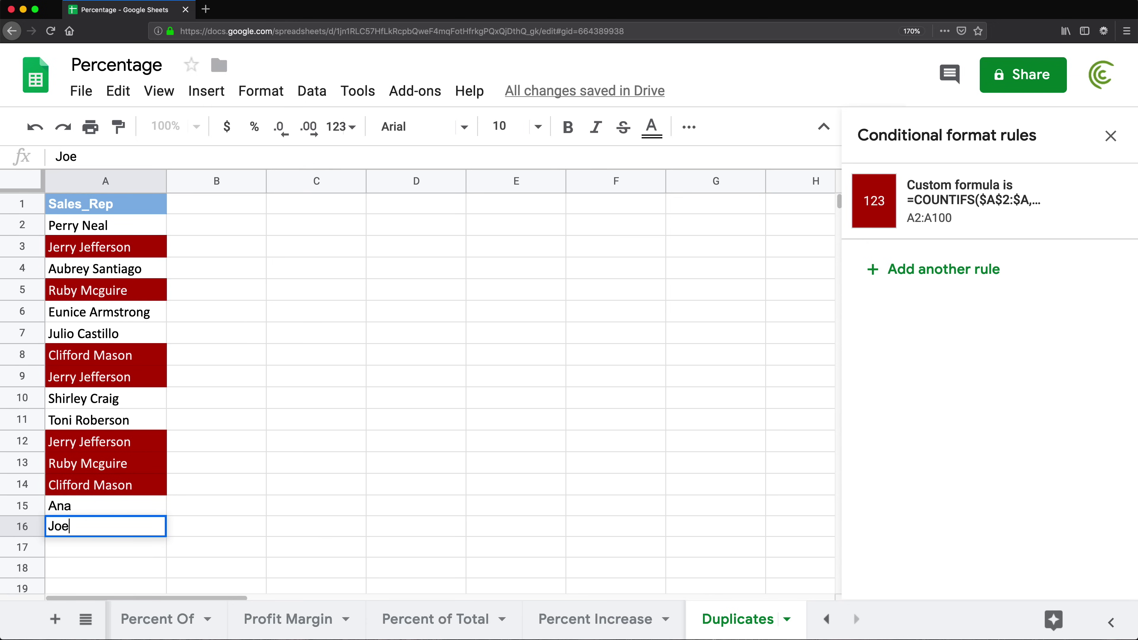
key(Return)
text(Ana)
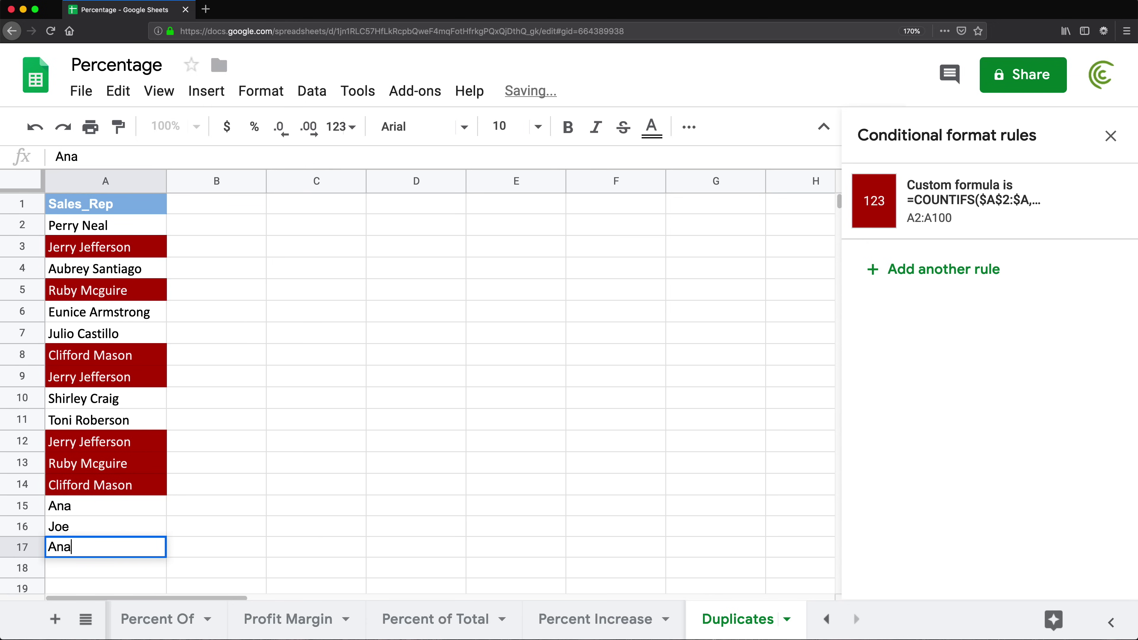
key(Return)
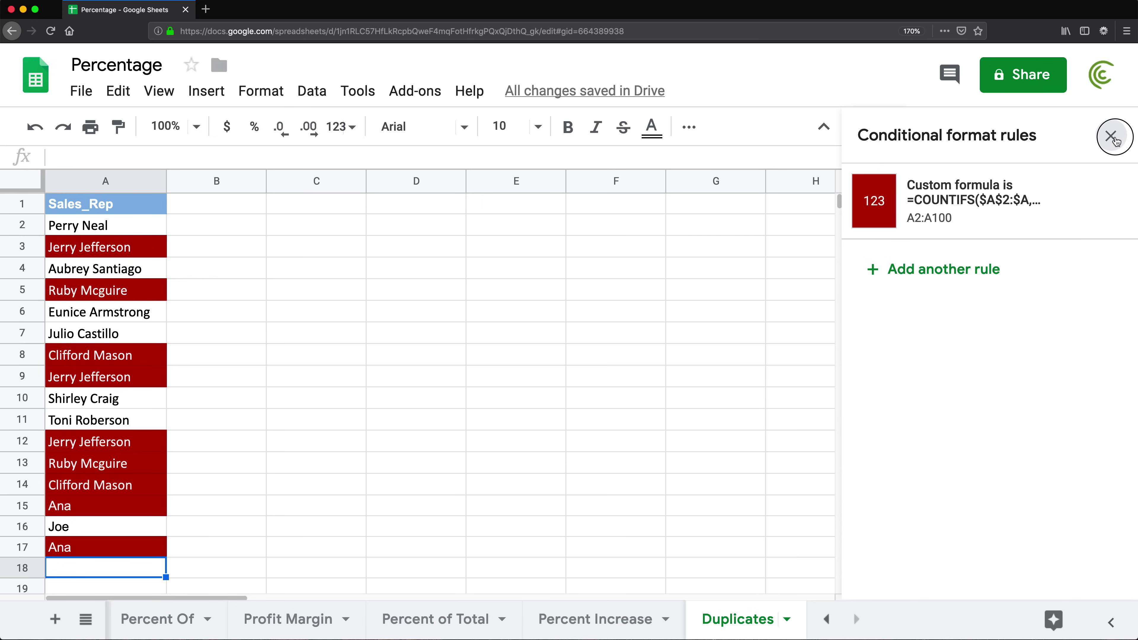
click(1110, 135)
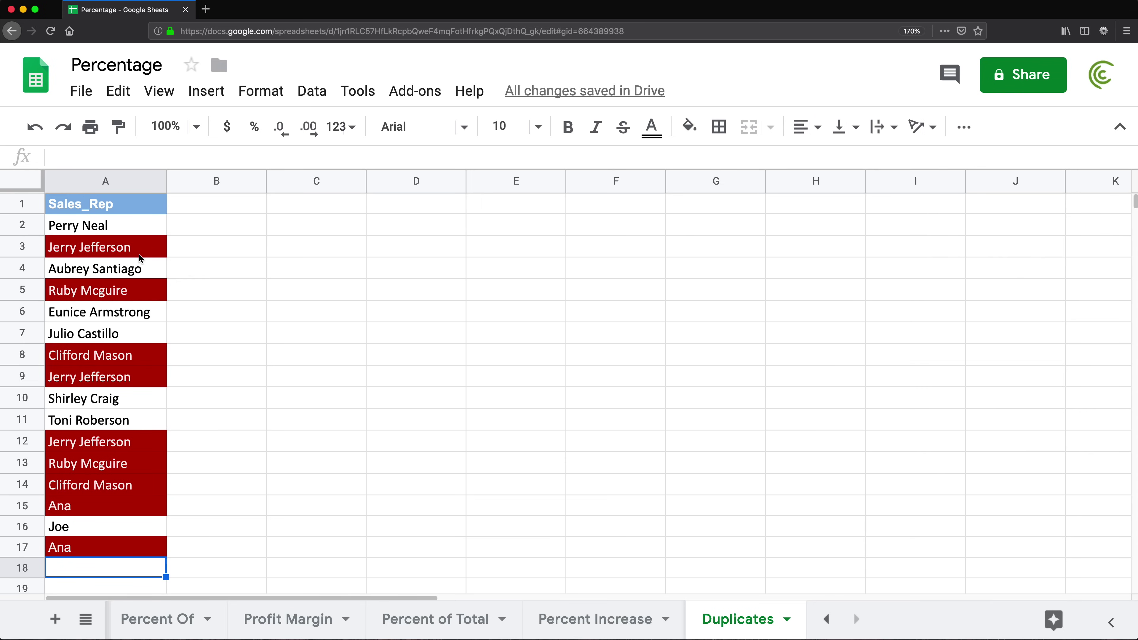
Undo the Ana and Joe entries, rule and deletions, restoring column B's TRUE/FALSE flags, and select B2:B14.
key(super+z)
key(super+z)
key(super+z)
key(super+z)
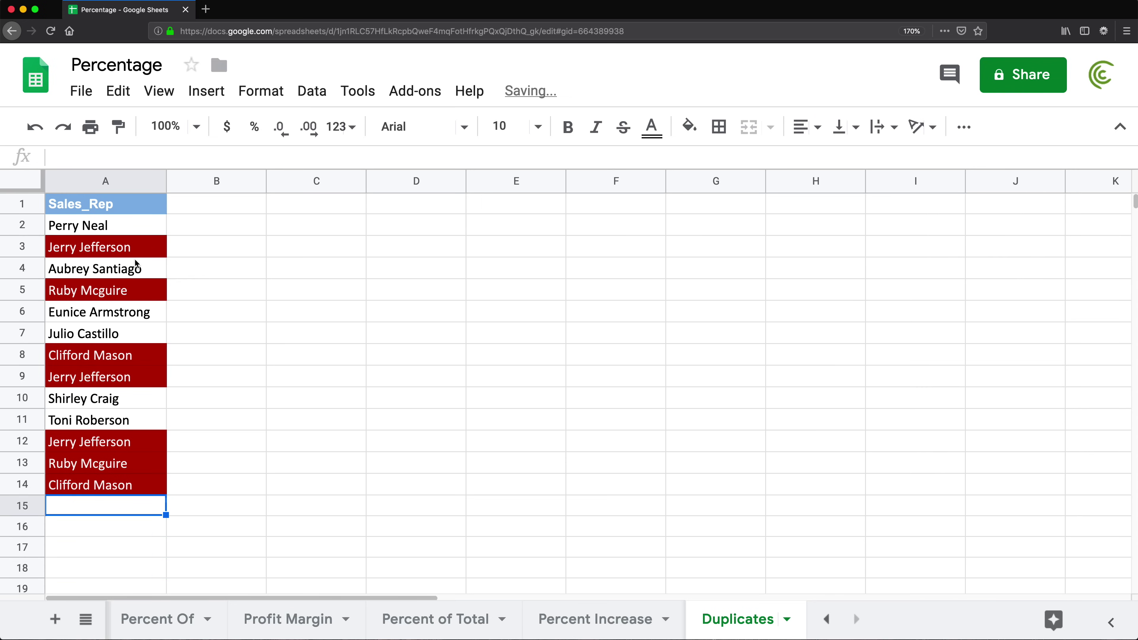
key(super+z)
key(super+z)
key(super+z)
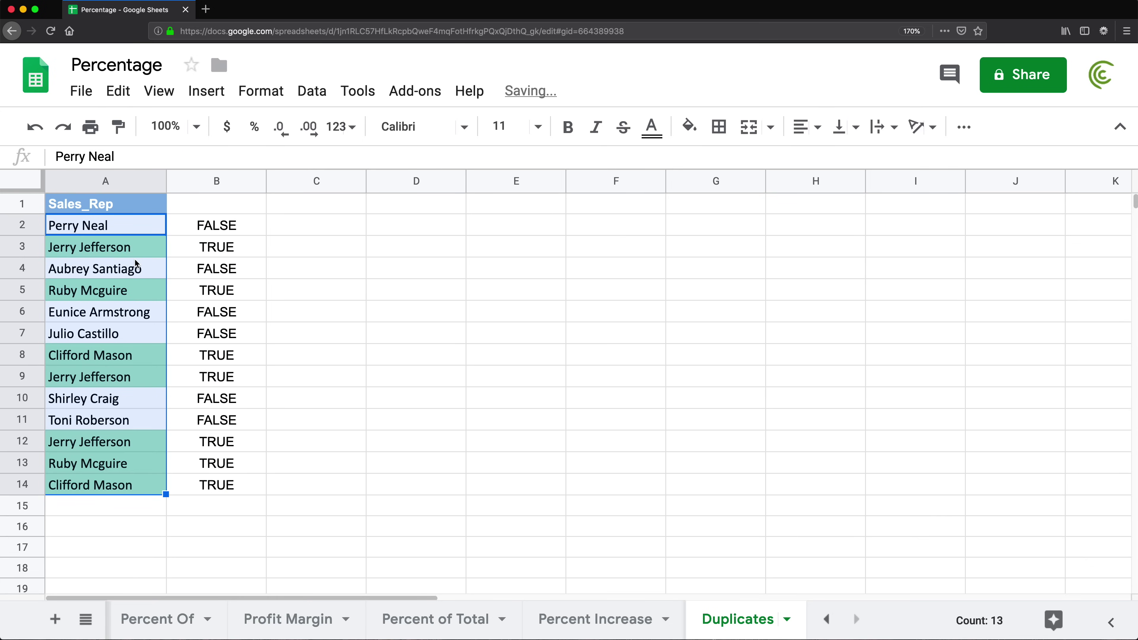
key(super+z)
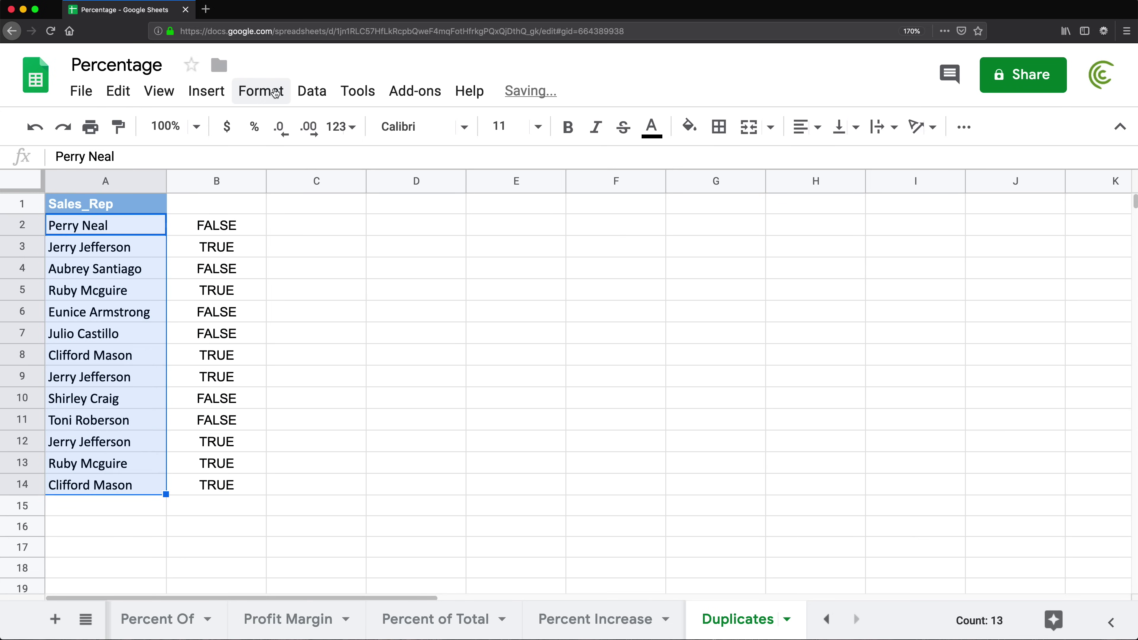
click(324, 381)
drag(224, 229, 241, 491)
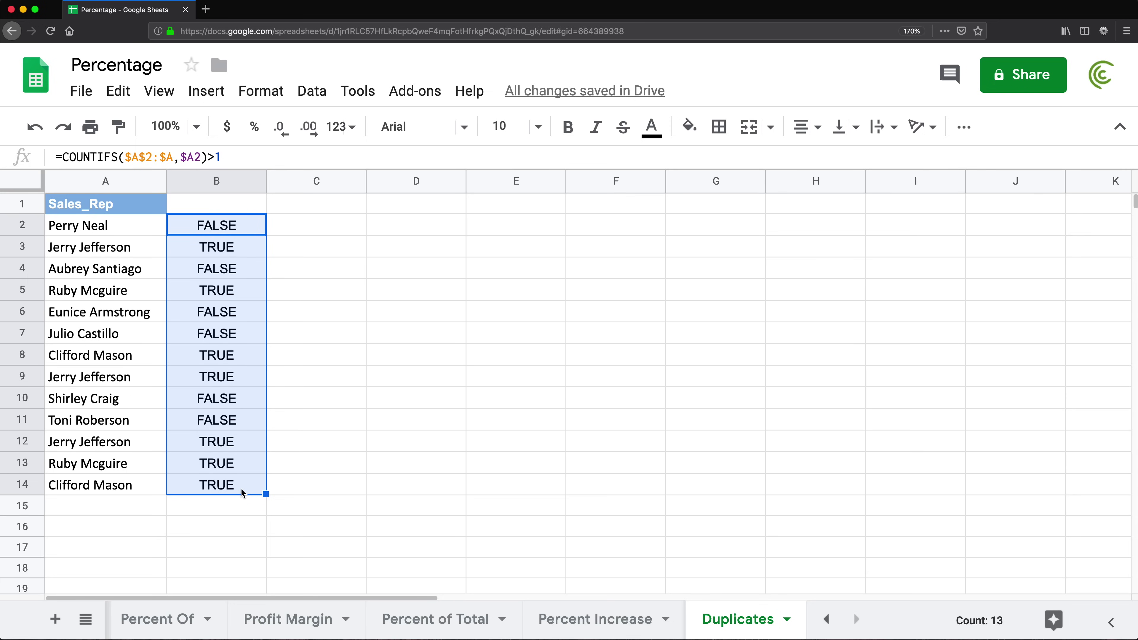
Delete B2:B14's helper results and point out the Jerry Jefferson repeats in A3, A9 and A12.
key(Delete)
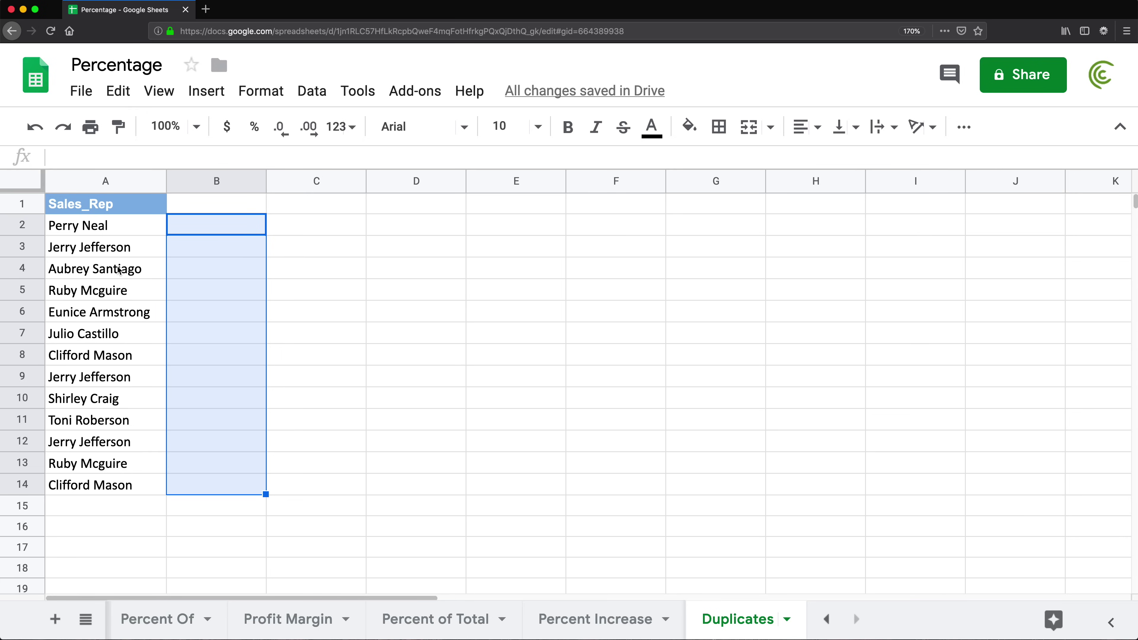
click(102, 252)
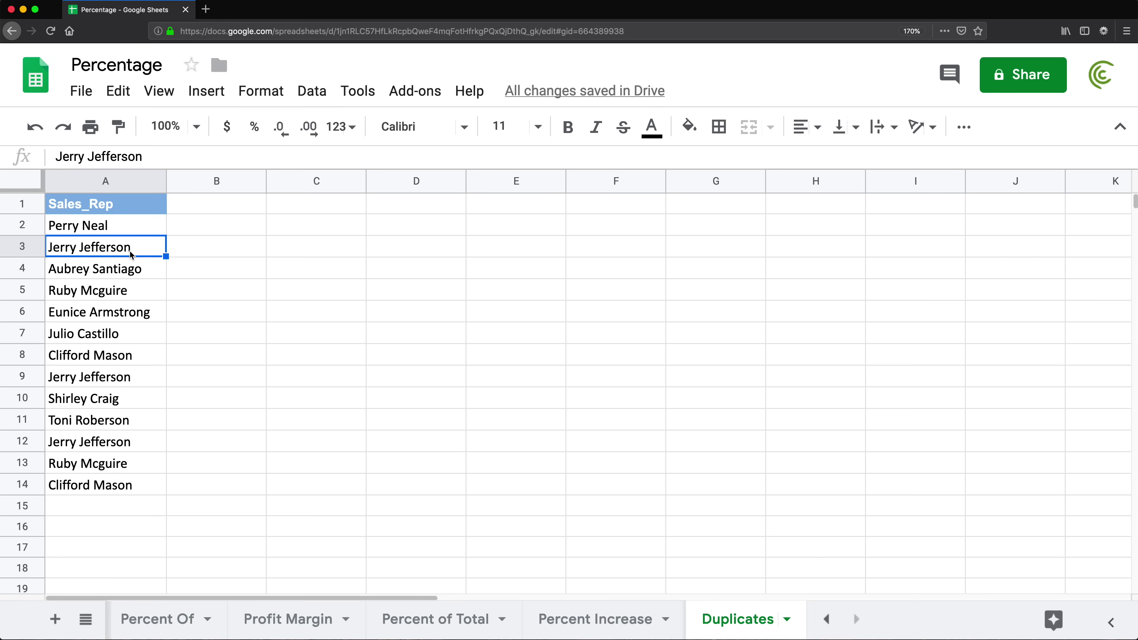
click(114, 383)
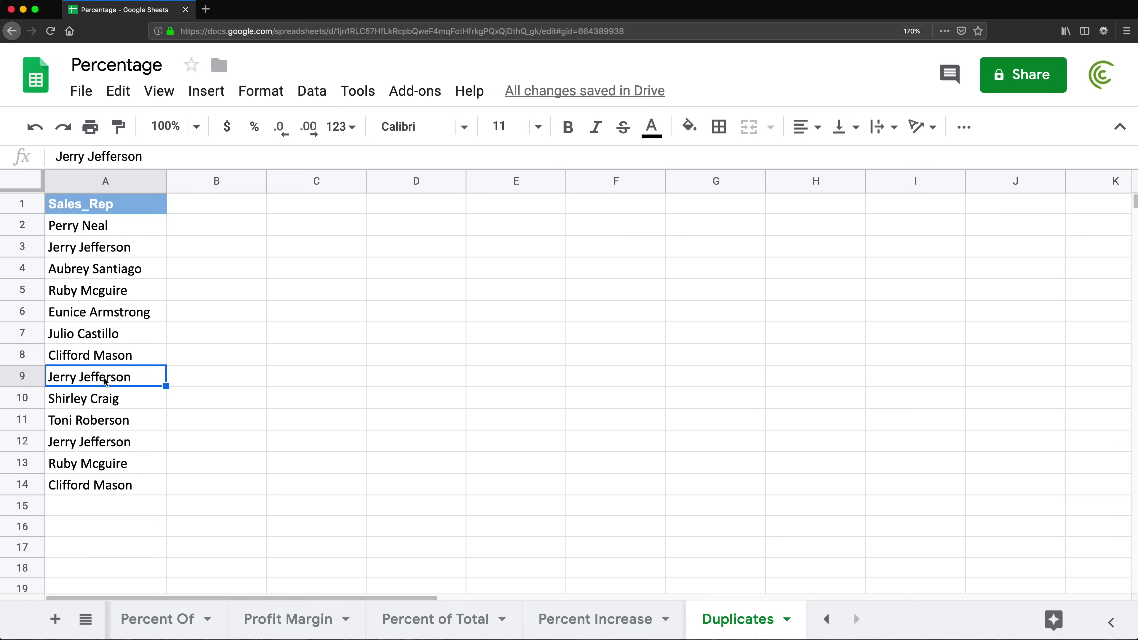
click(107, 442)
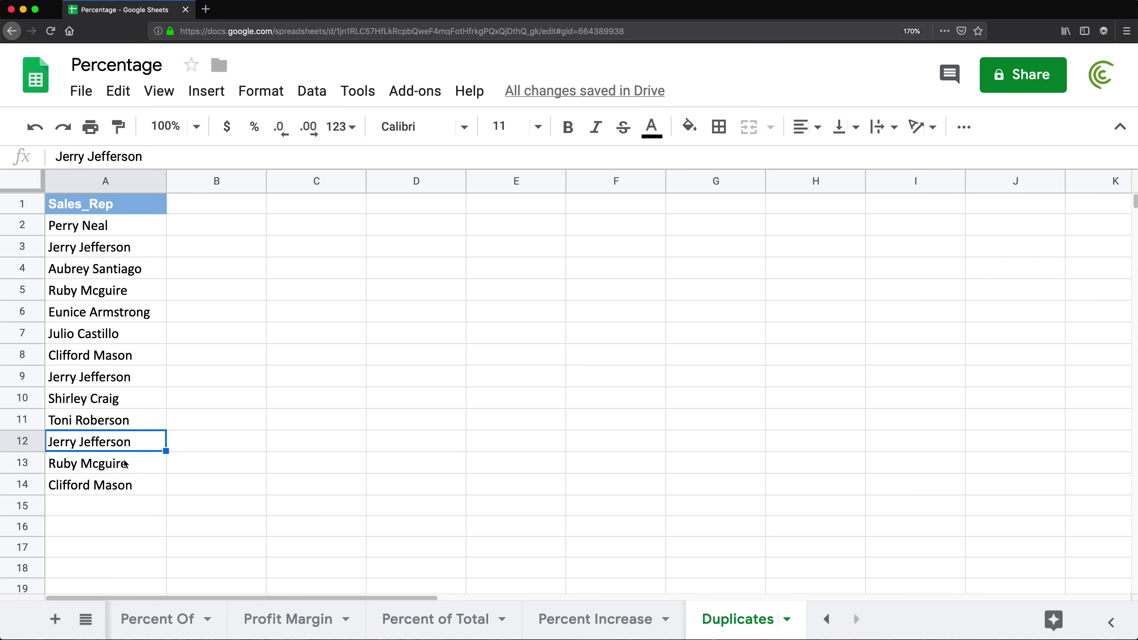
Type =COUNT in B2 and accept COUNTIFS from the autocomplete suggestions.
click(198, 228)
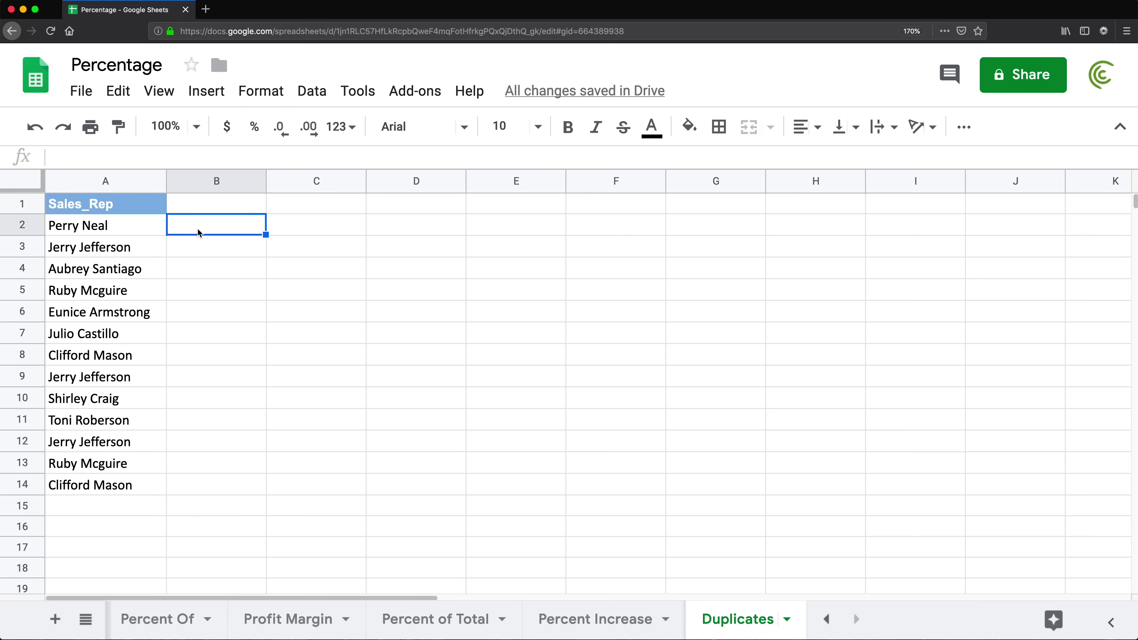
text(=)
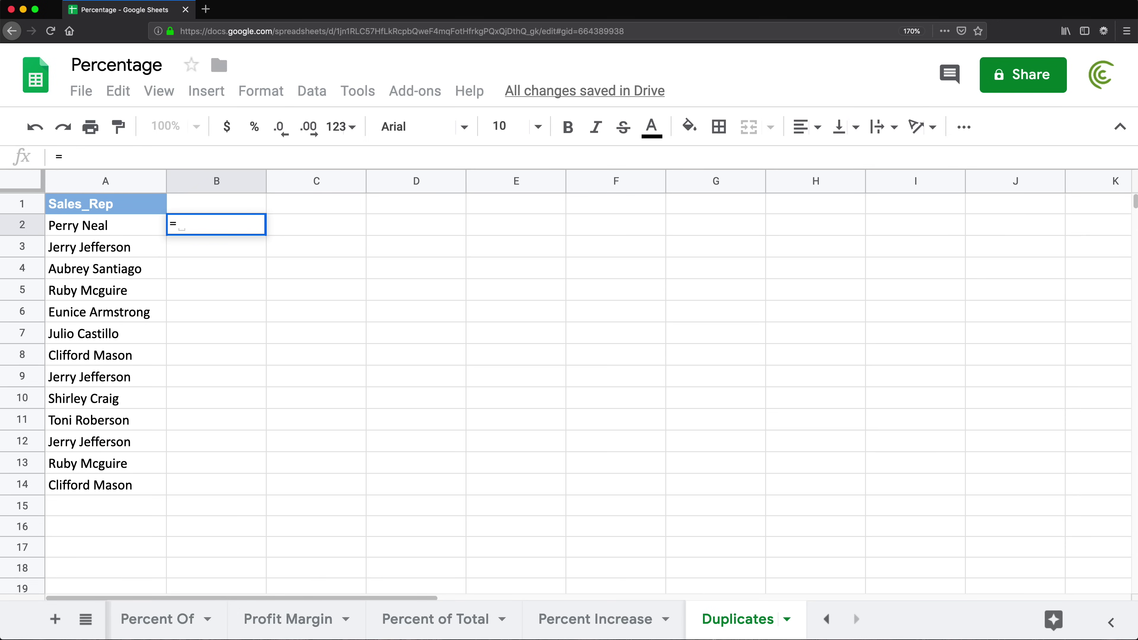
text(COUNT)
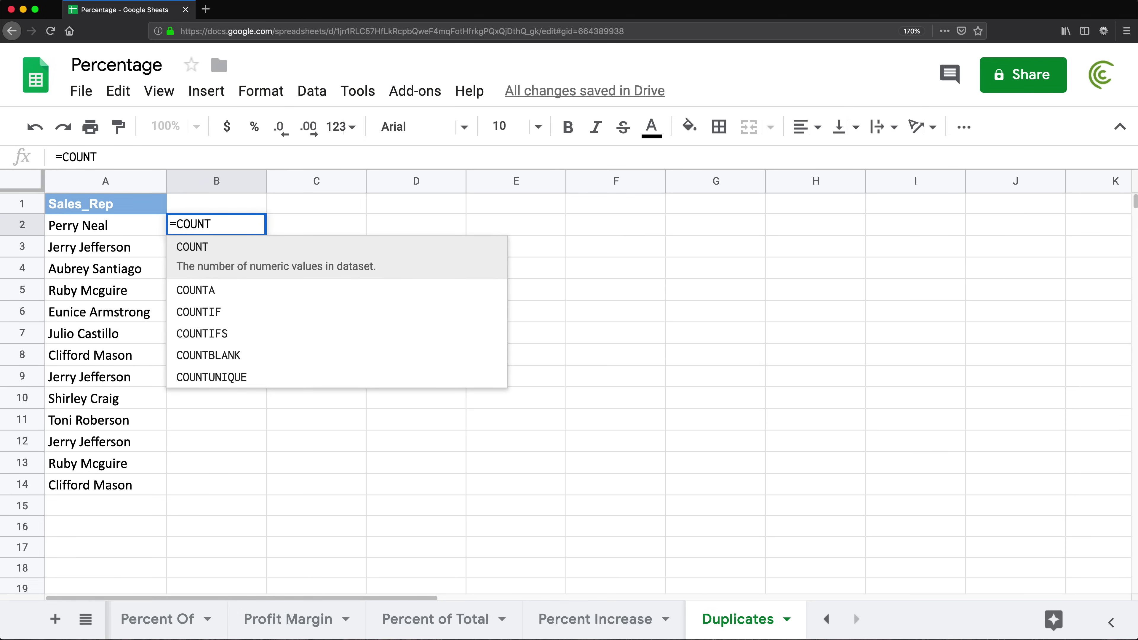
key(Down)
key(Down)
key(Down)
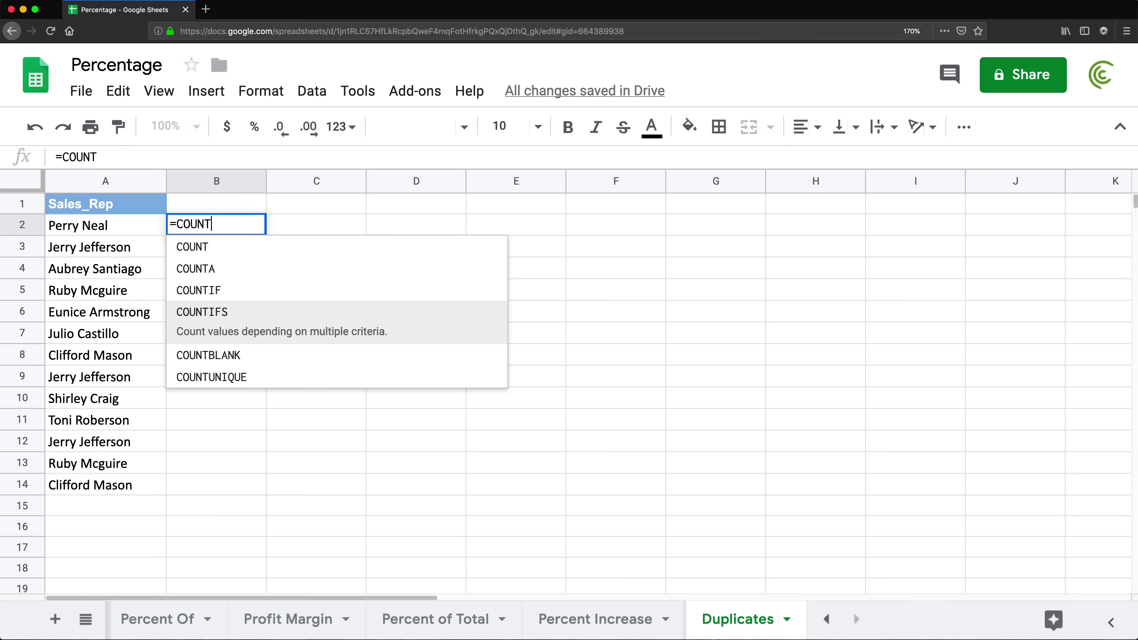
key(Tab)
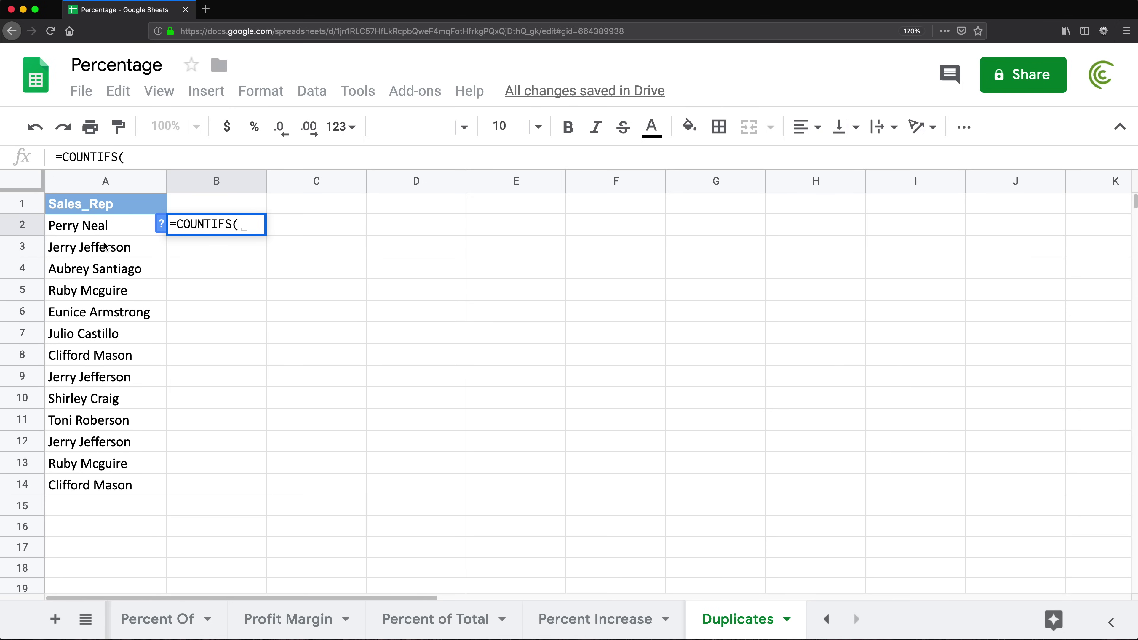
Build B2's formula as =COUNTIFS(A2,A2), using A2 for both the range and the criterion.
drag(102, 231, 98, 247)
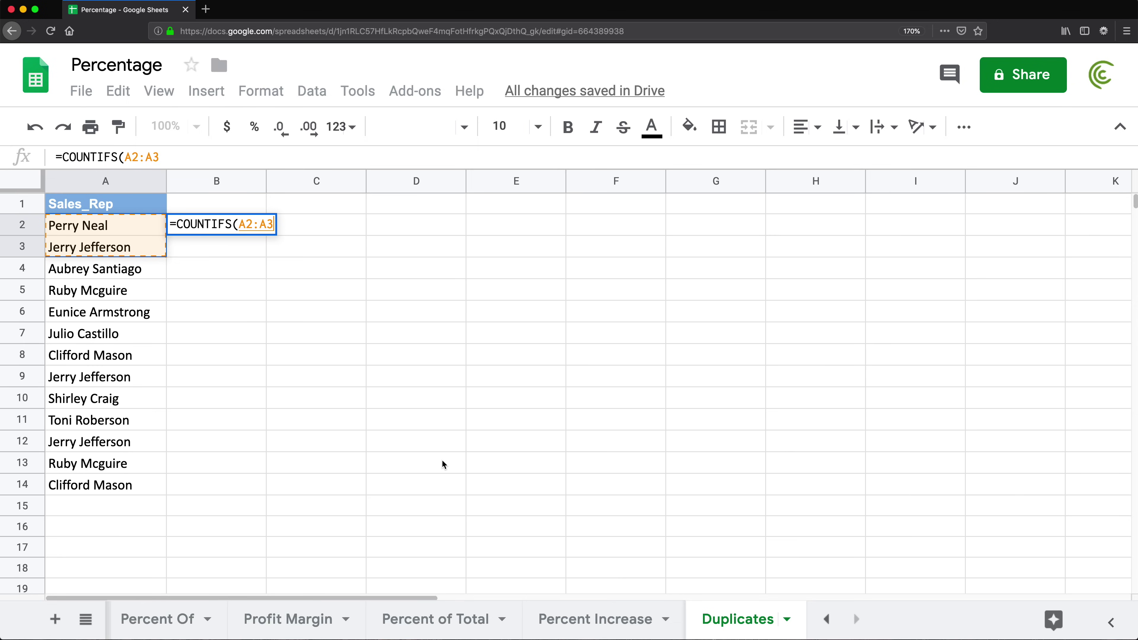
key(shift+Up)
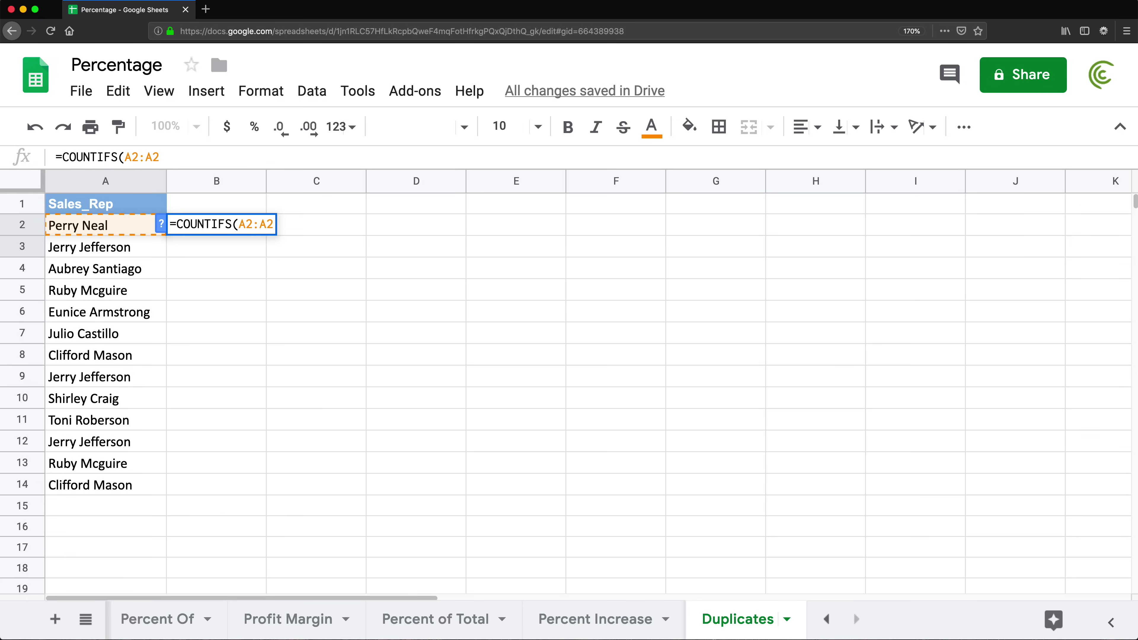
text(,)
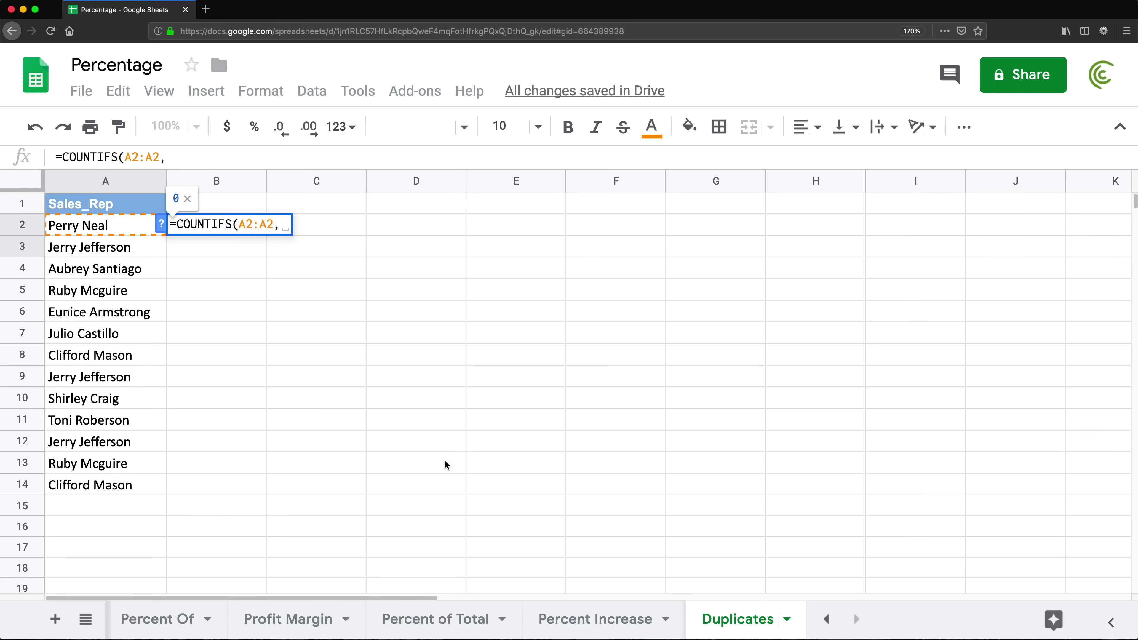
click(87, 231)
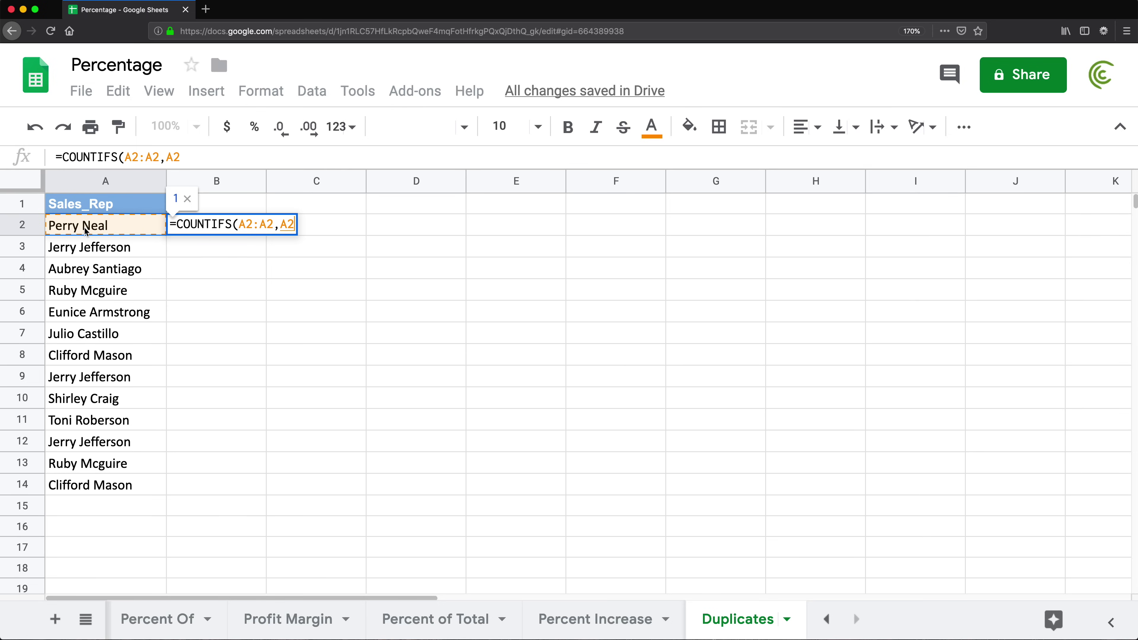
text())
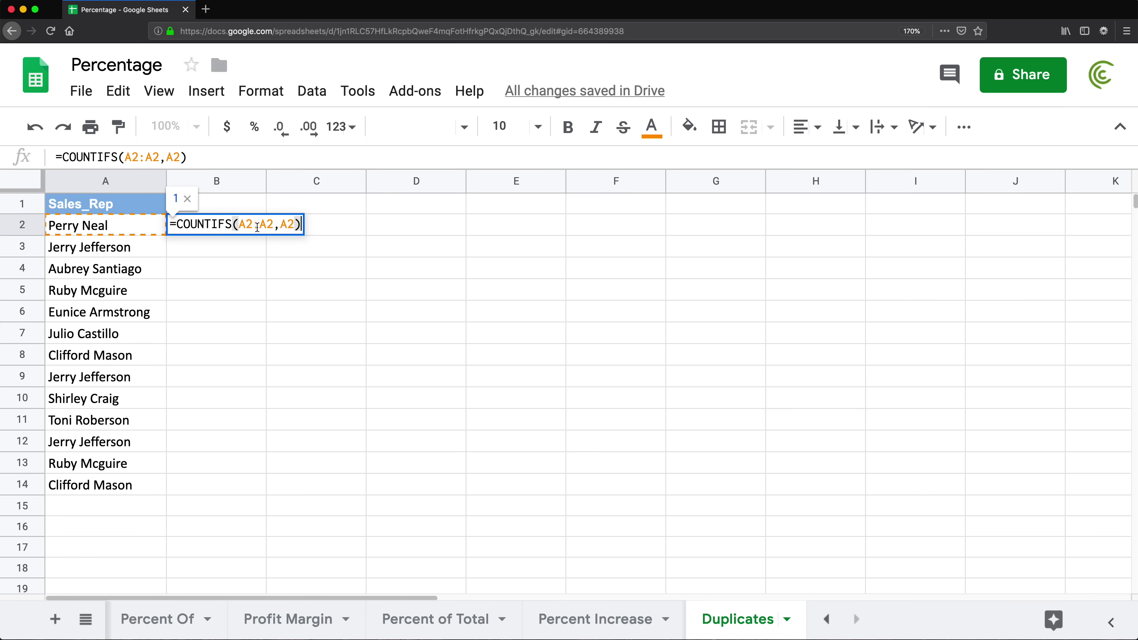
Add $ anchors so the formula reads =COUNTIFS($A$2:$A2,$A2).
click(242, 225)
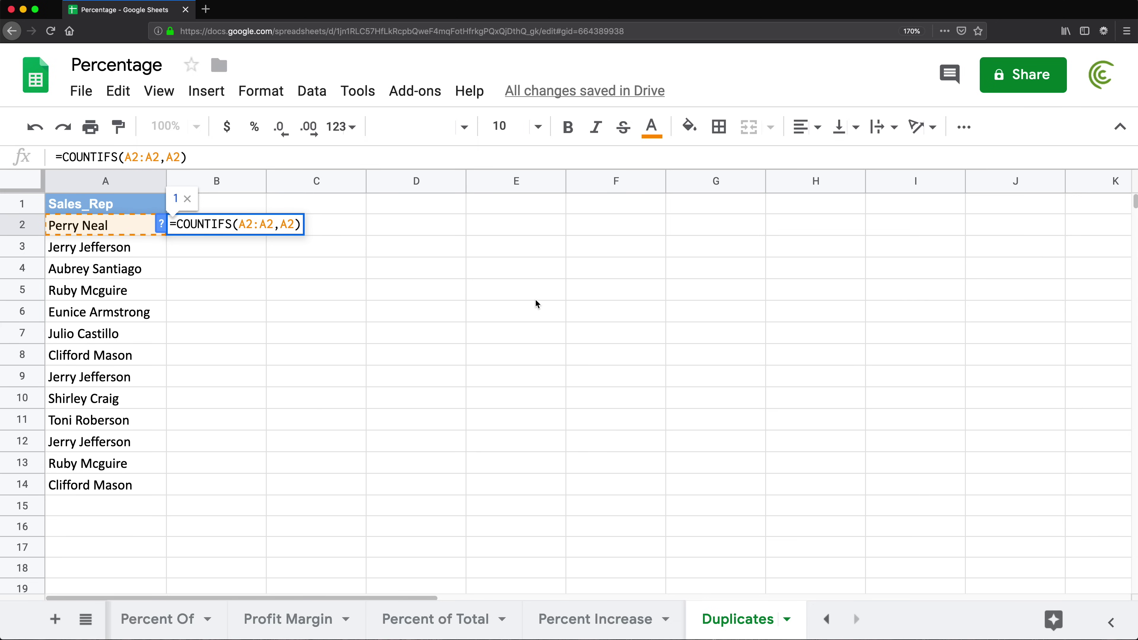
key(End)
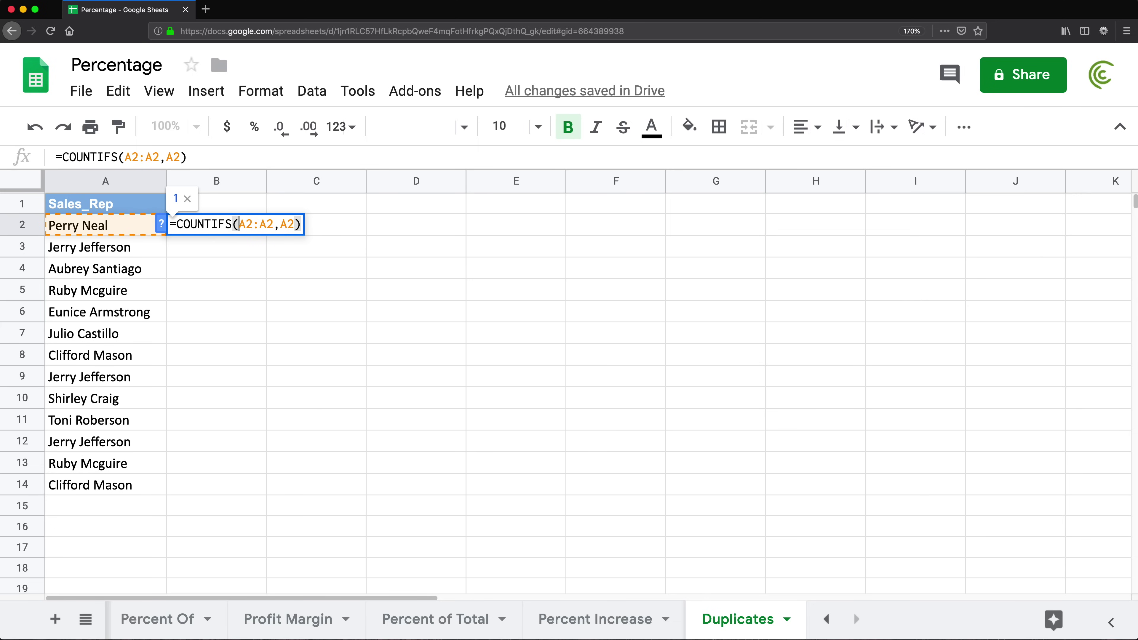
text($)
click(267, 224)
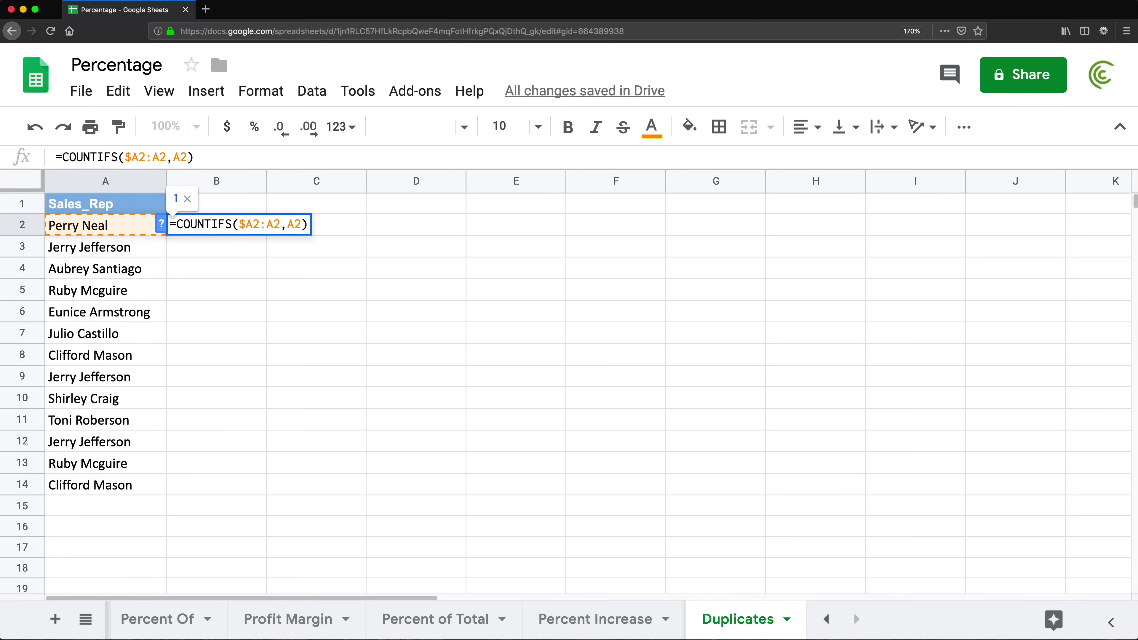
text($A2:)
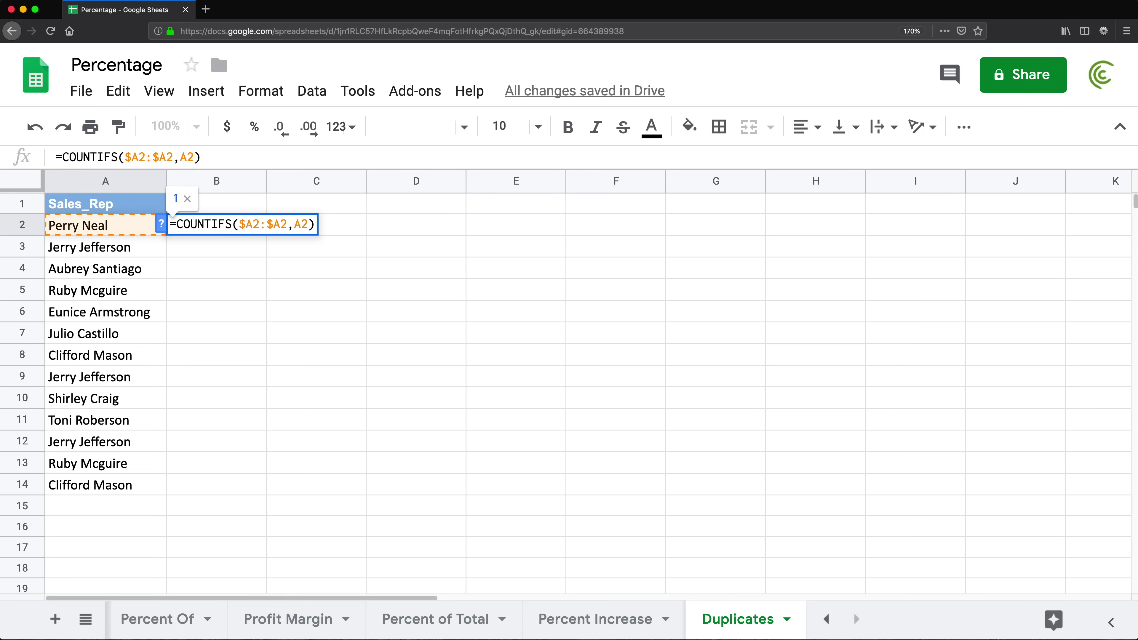
text($)
click(253, 223)
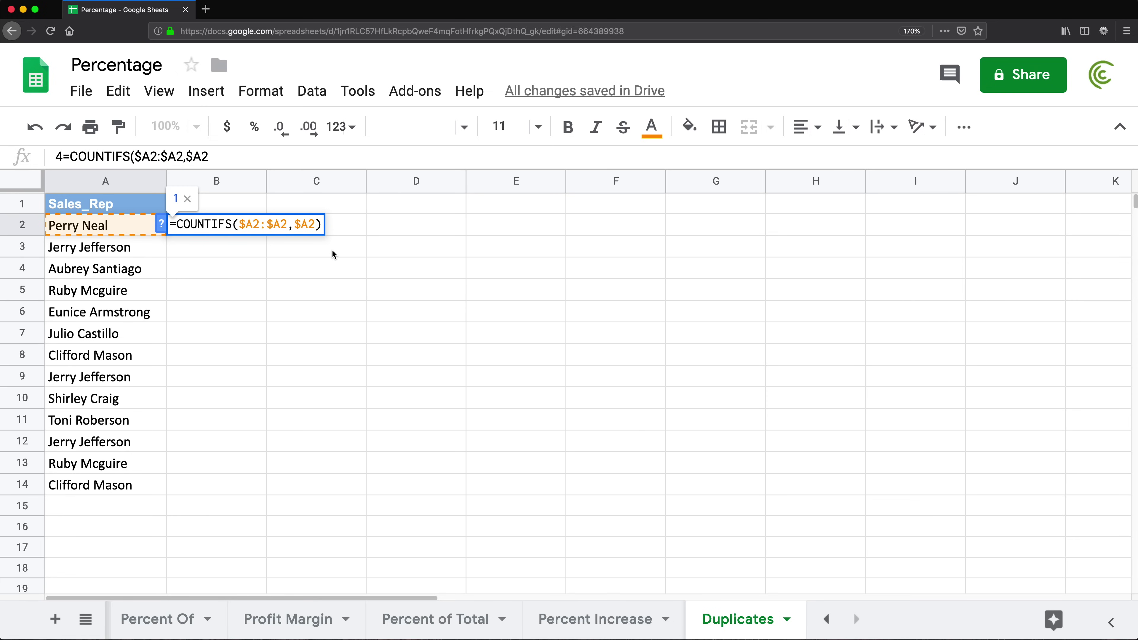
text($)
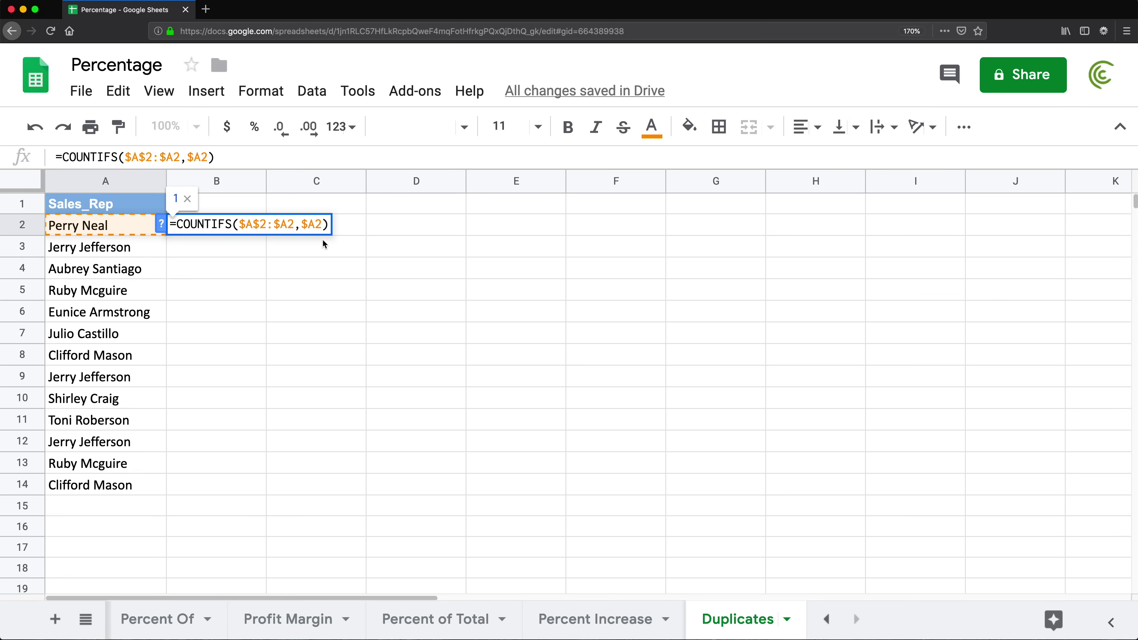
click(319, 227)
Commit B2's running-count formula, fill it down to B14, and reopen B2 to check it.
key(Return)
click(259, 224)
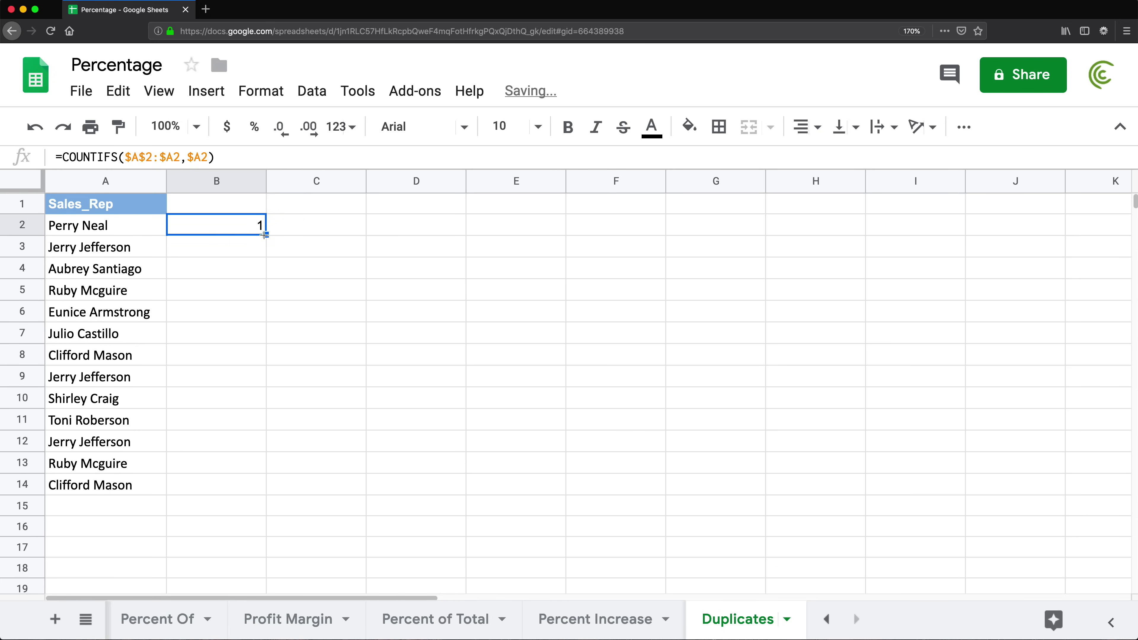
drag(265, 234, 219, 491)
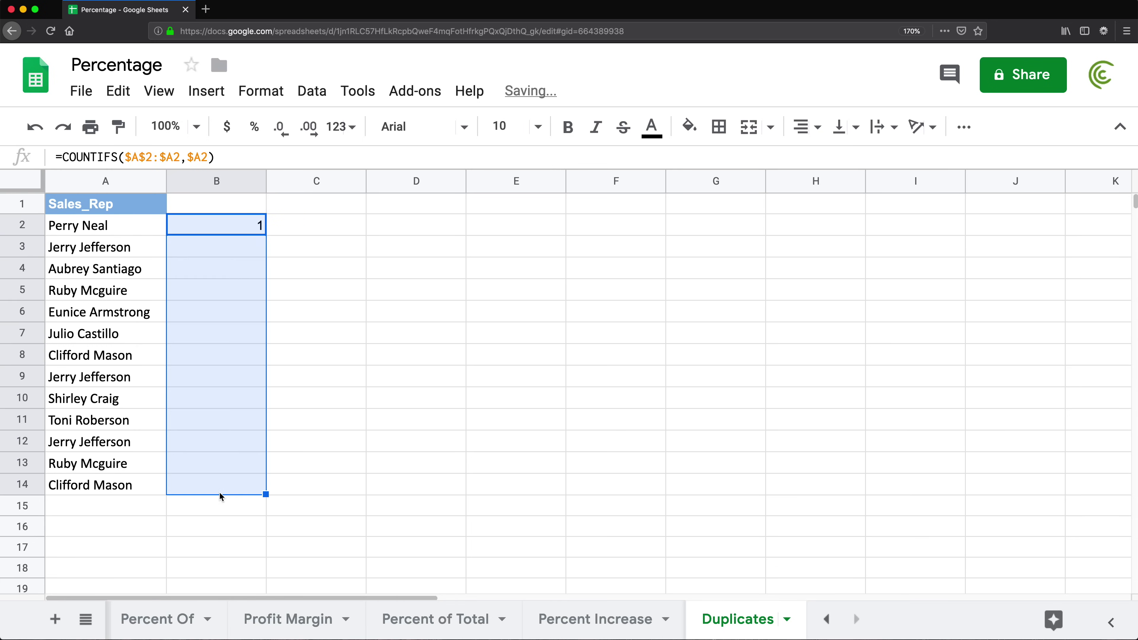
double_click(224, 224)
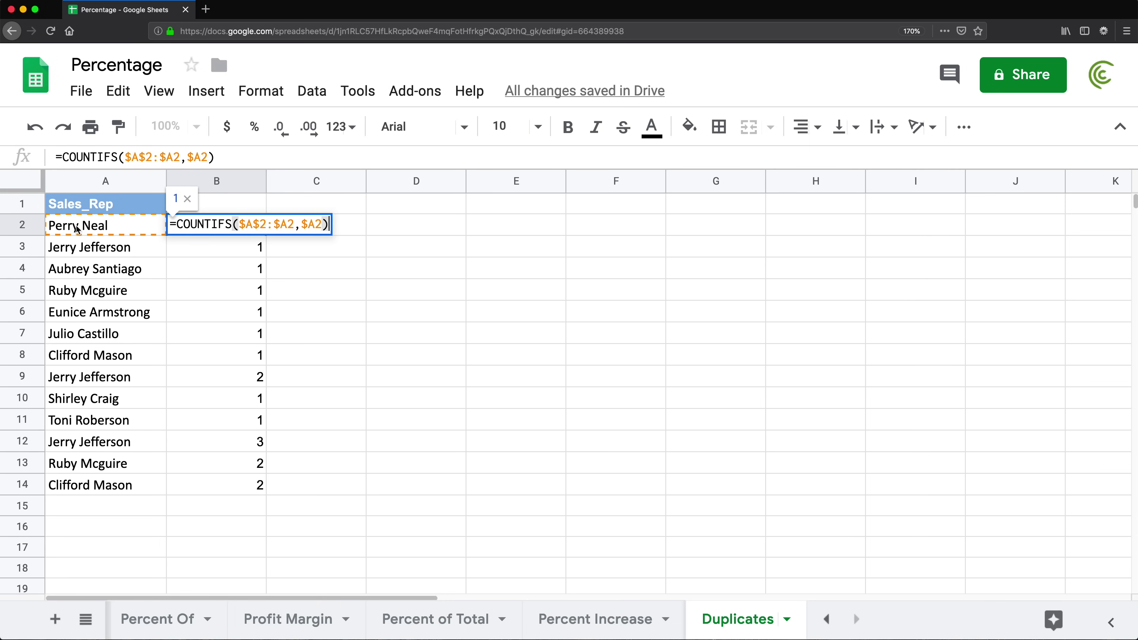
Inspect the formulas in B3 and B5 to see the count range grow row by row.
click(189, 249)
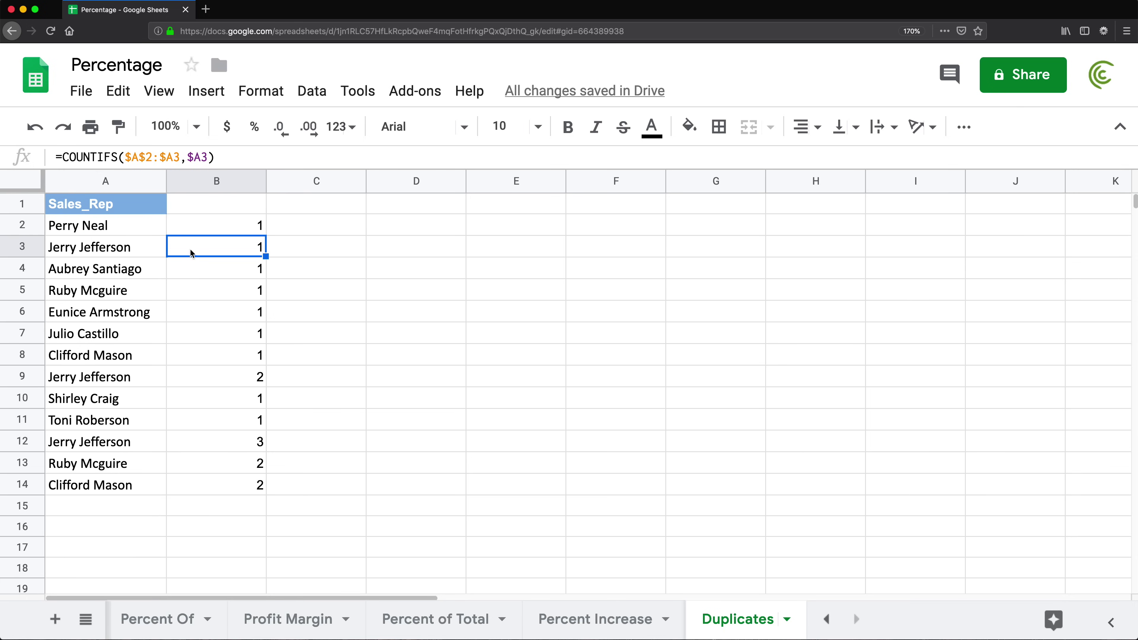
double_click(198, 249)
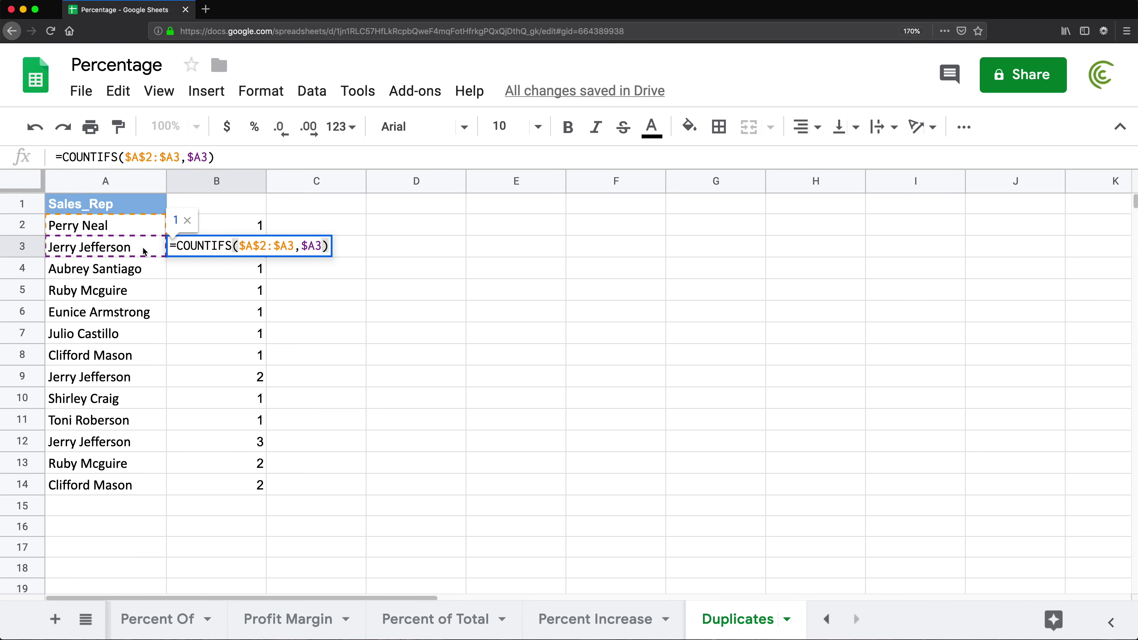
key(Return)
click(203, 246)
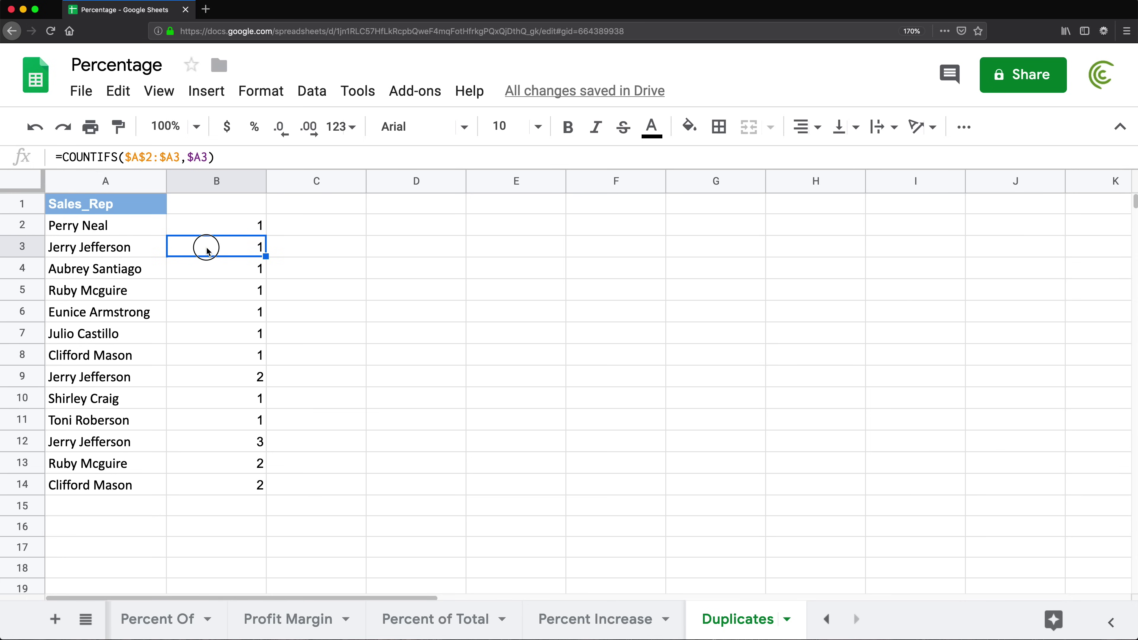
double_click(203, 246)
key(Return)
click(208, 292)
double_click(207, 288)
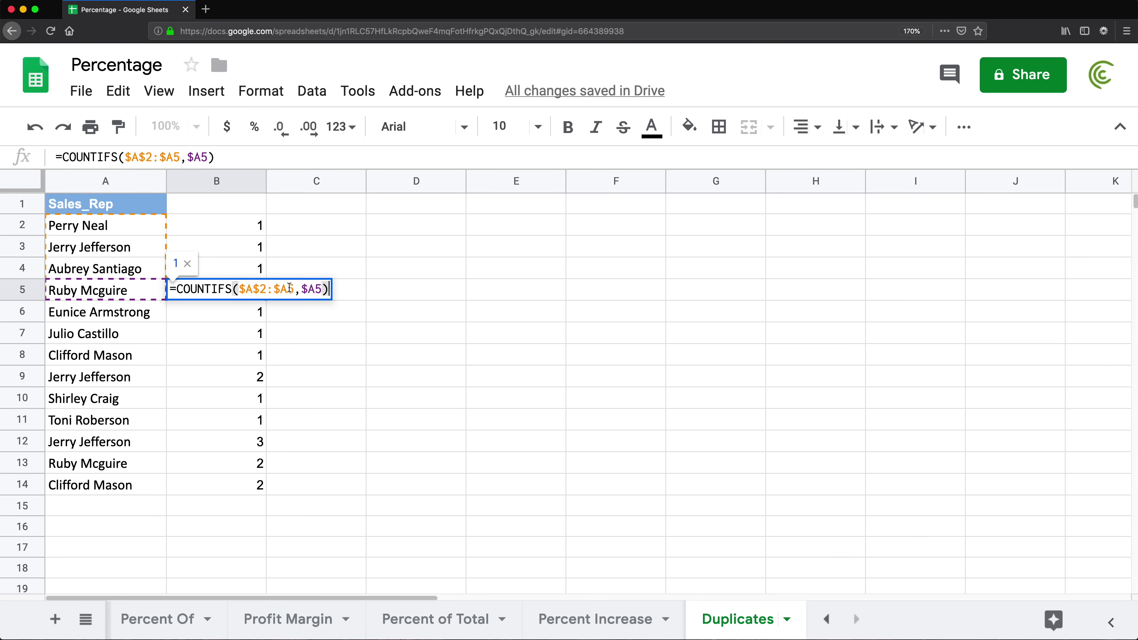
key(Escape)
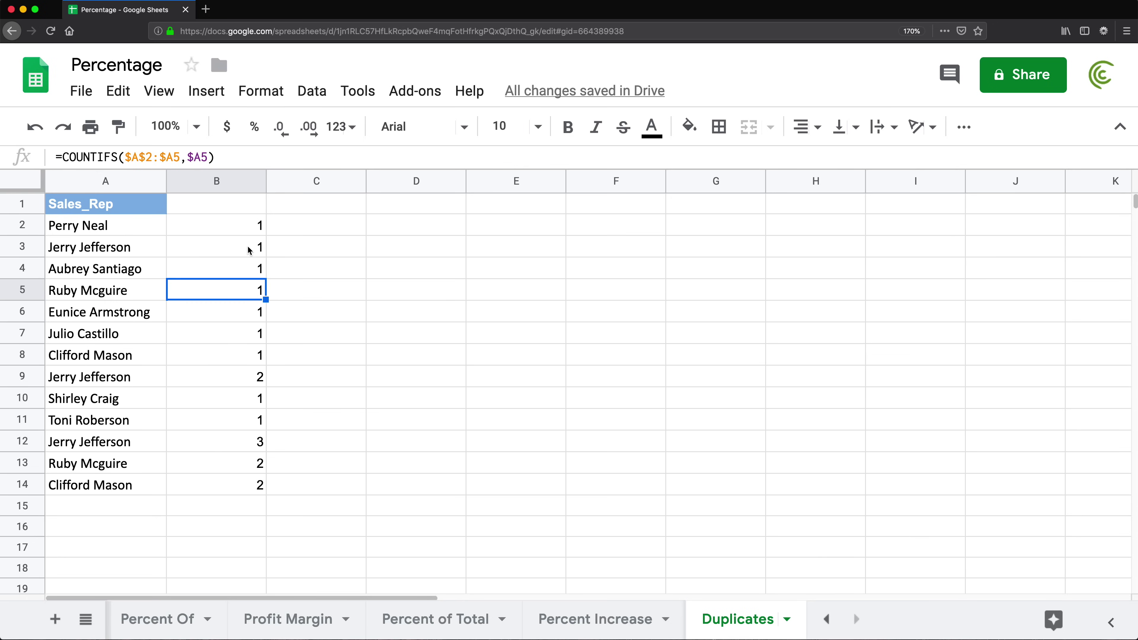
Review the formulas in B2, B9 and B3, with B9 counting 2 through row 9.
double_click(236, 224)
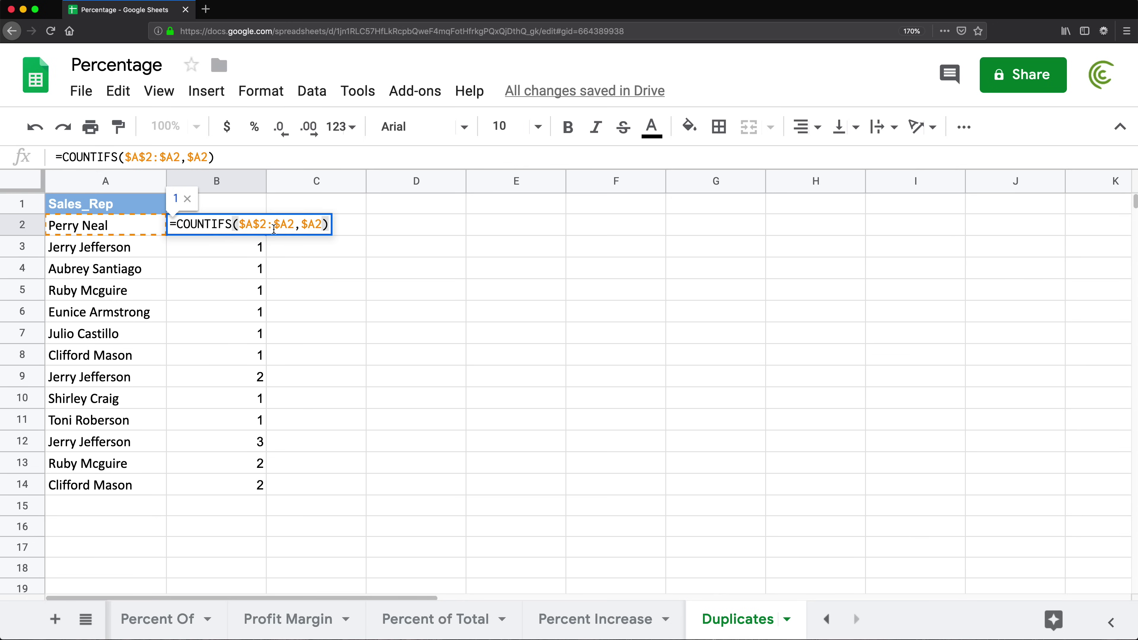
double_click(292, 224)
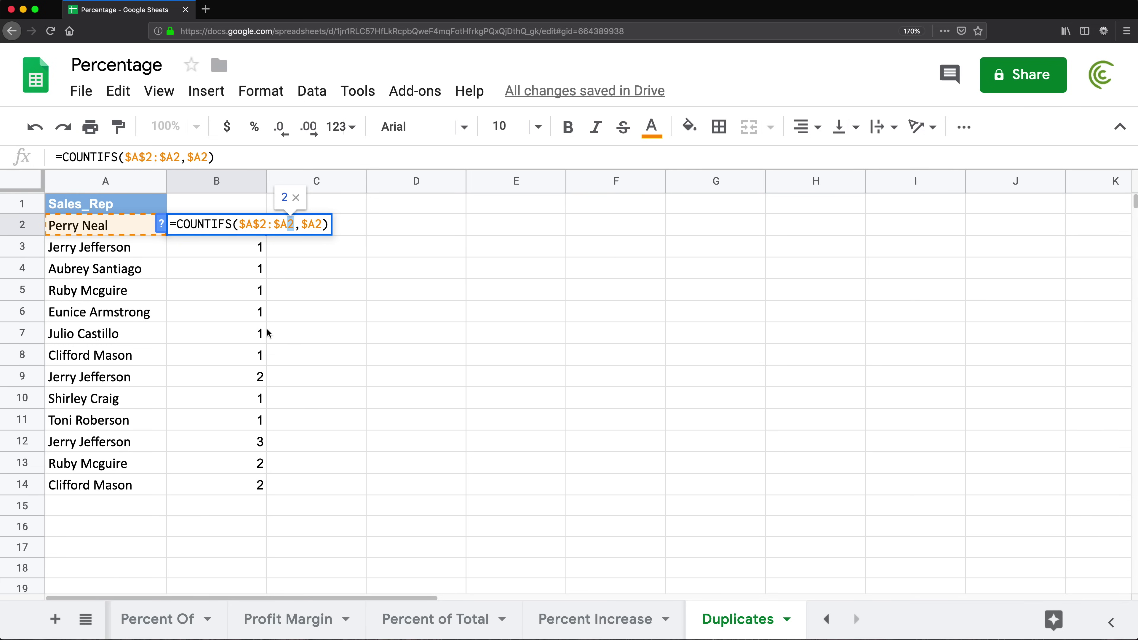
key(Escape)
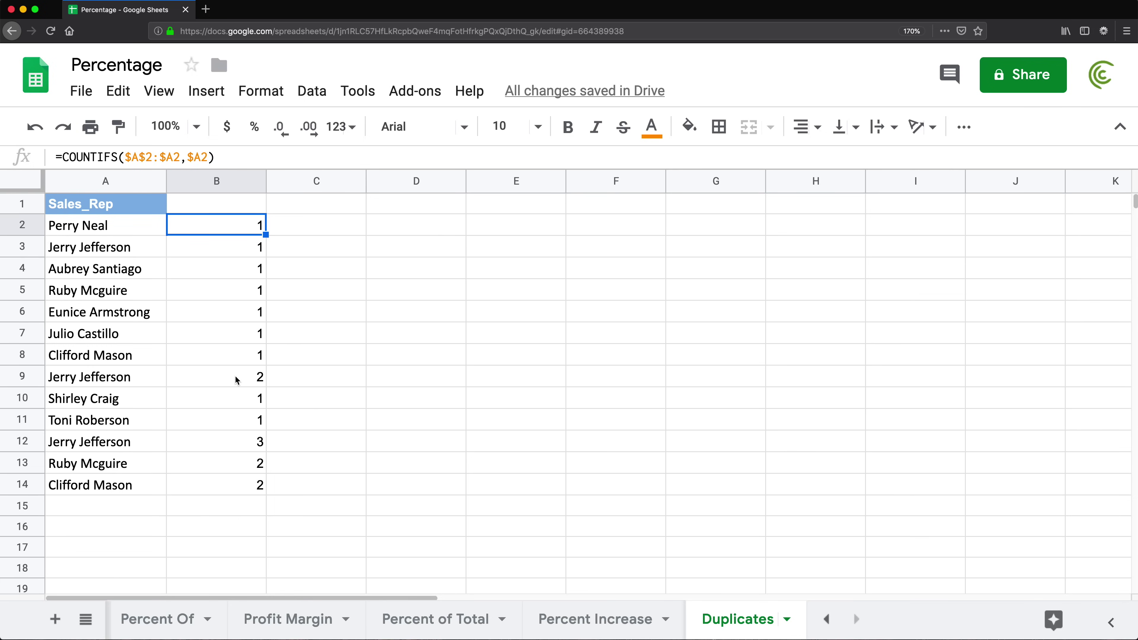
click(236, 379)
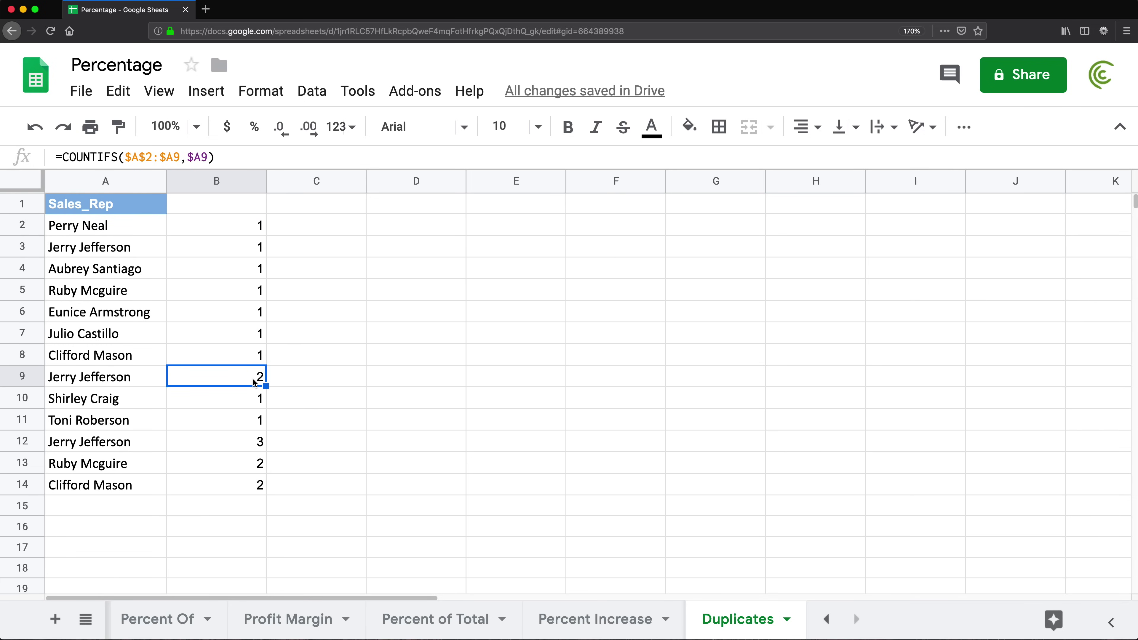
double_click(237, 378)
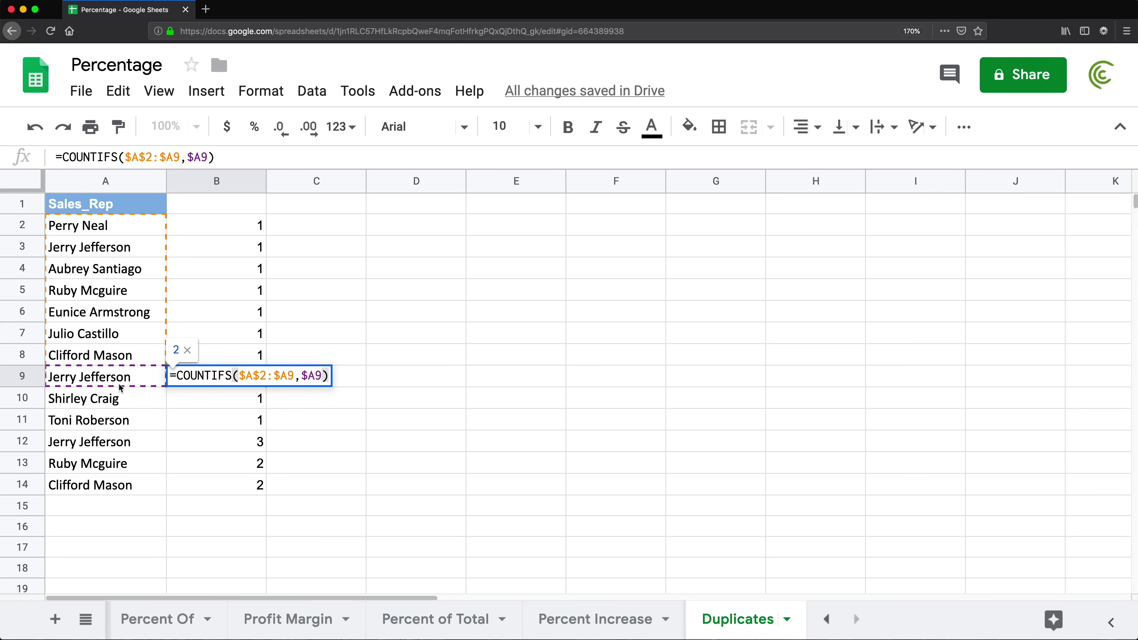
key(Escape)
double_click(202, 252)
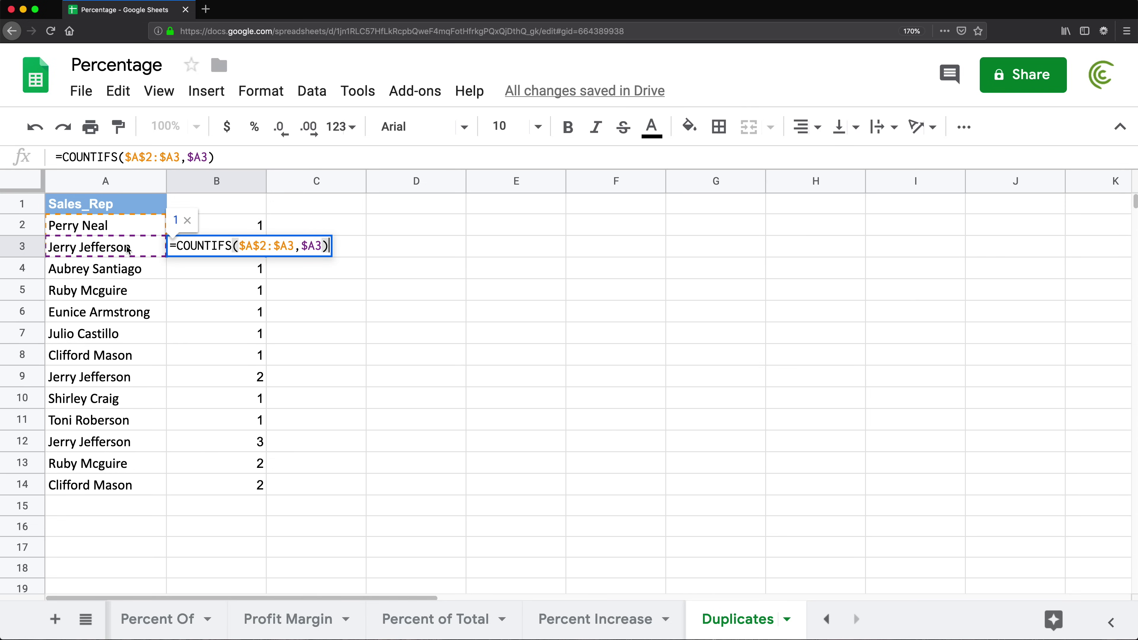
key(Escape)
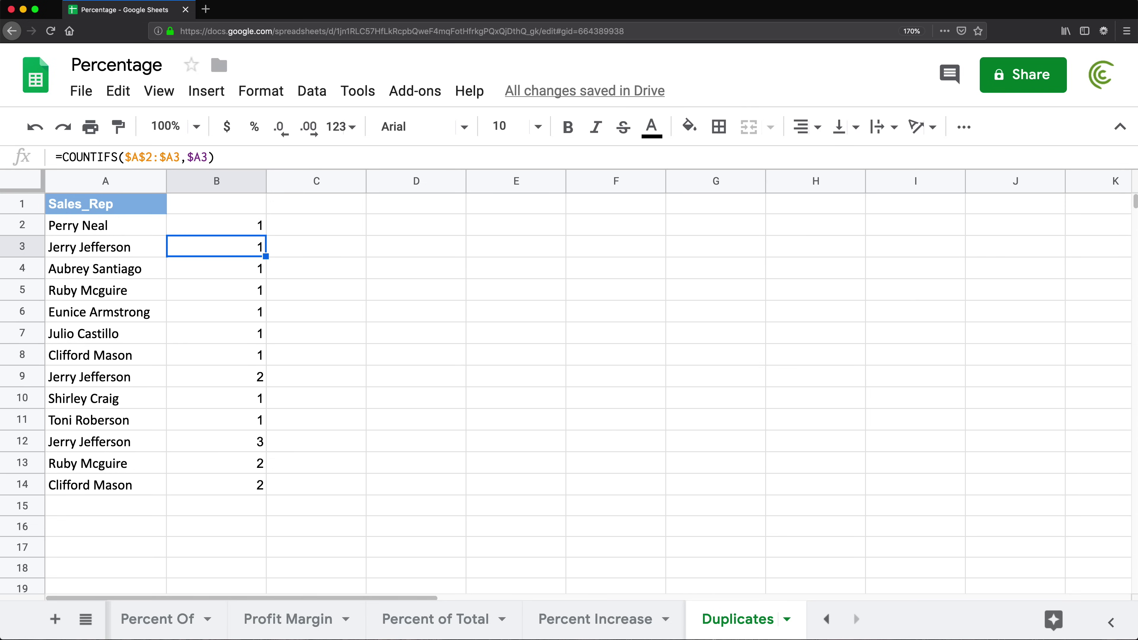
double_click(204, 224)
key(Escape)
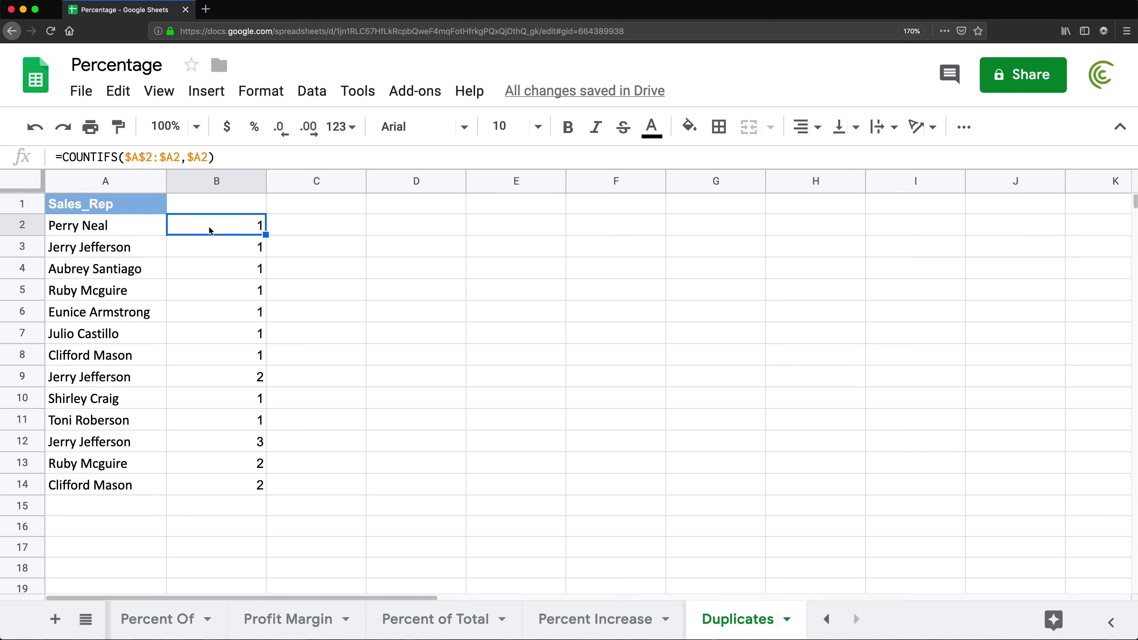
click(240, 373)
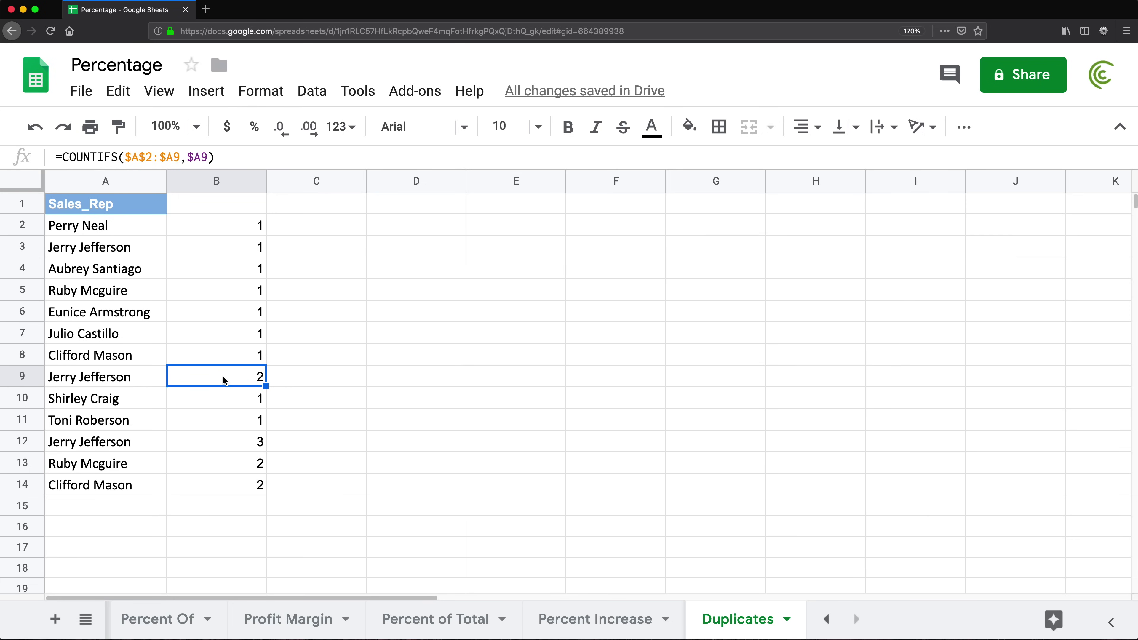
Compare the repeated names in A9, A12, A13 and A14 with their counts, then reopen B2's formula.
click(85, 377)
click(114, 443)
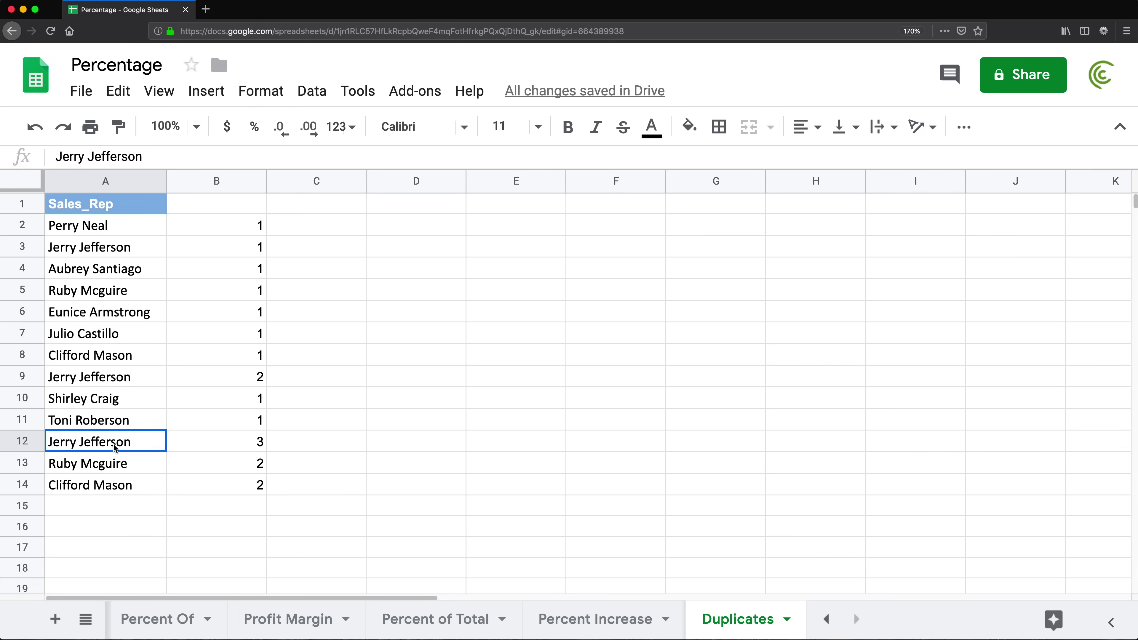
click(115, 466)
click(122, 492)
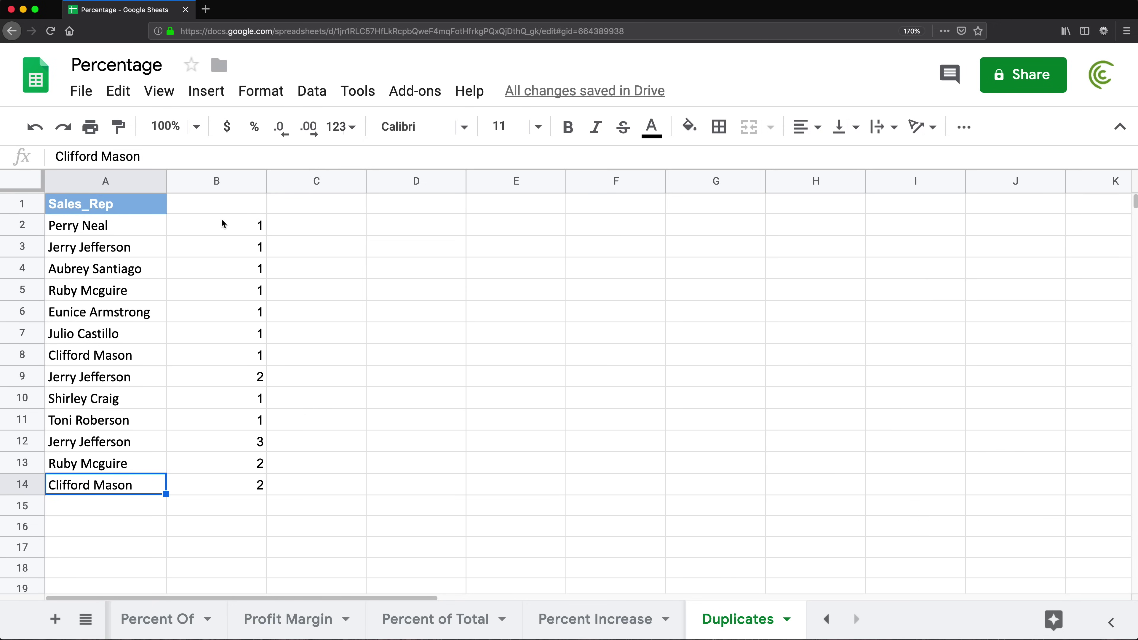
double_click(222, 228)
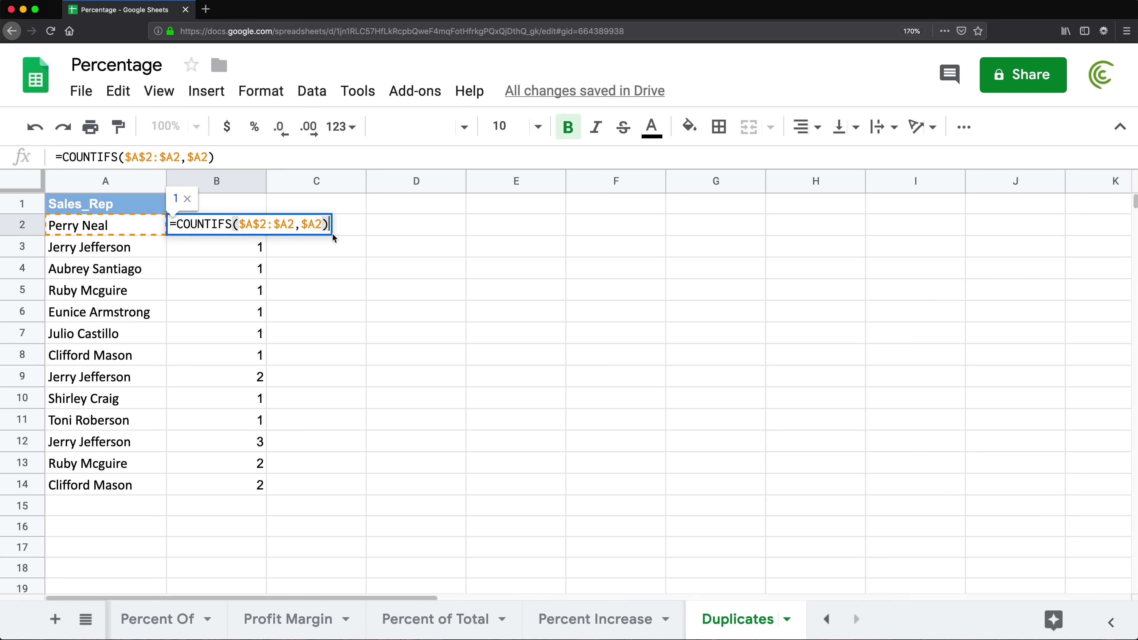
Append >1 to B2's formula and fill the TRUE/FALSE repeat check down to B14.
text(>1)
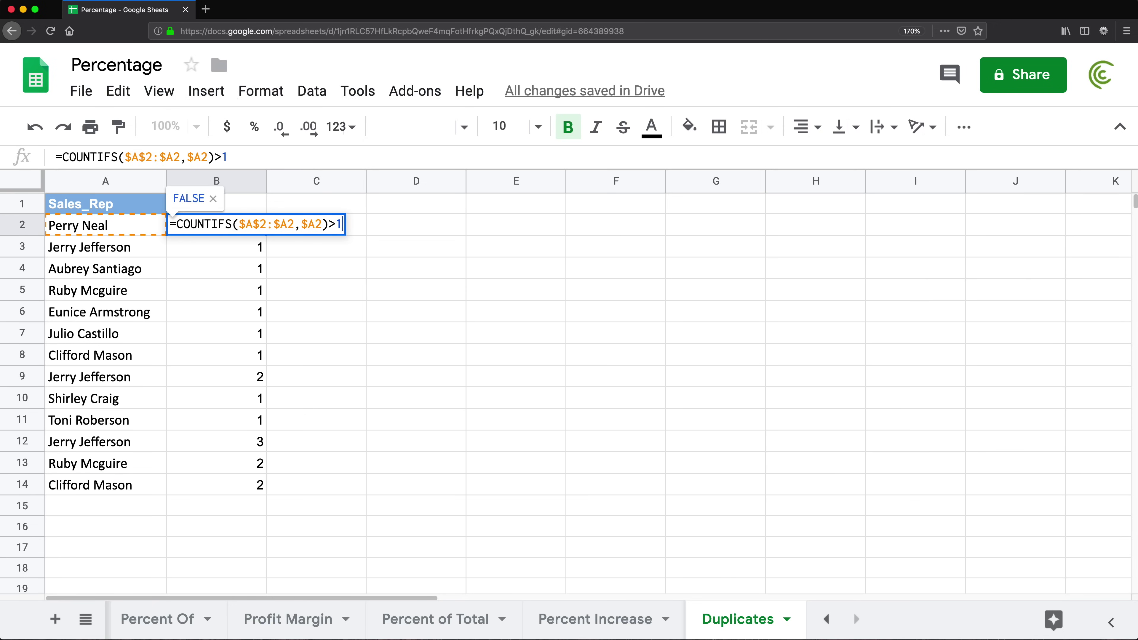
key(Return)
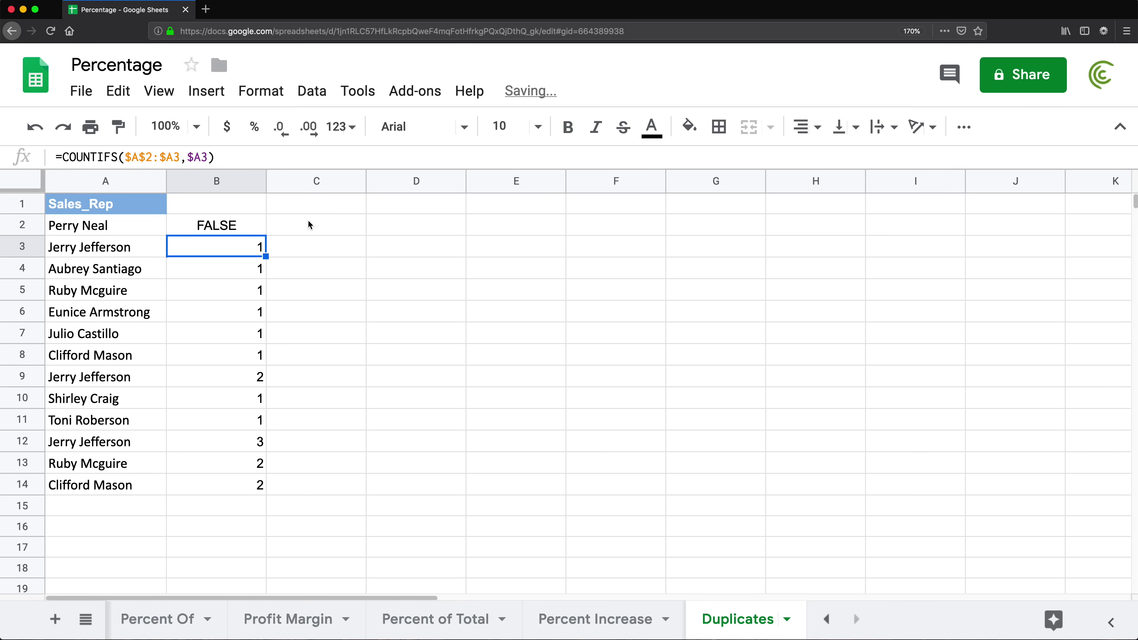
click(264, 230)
drag(265, 234, 282, 493)
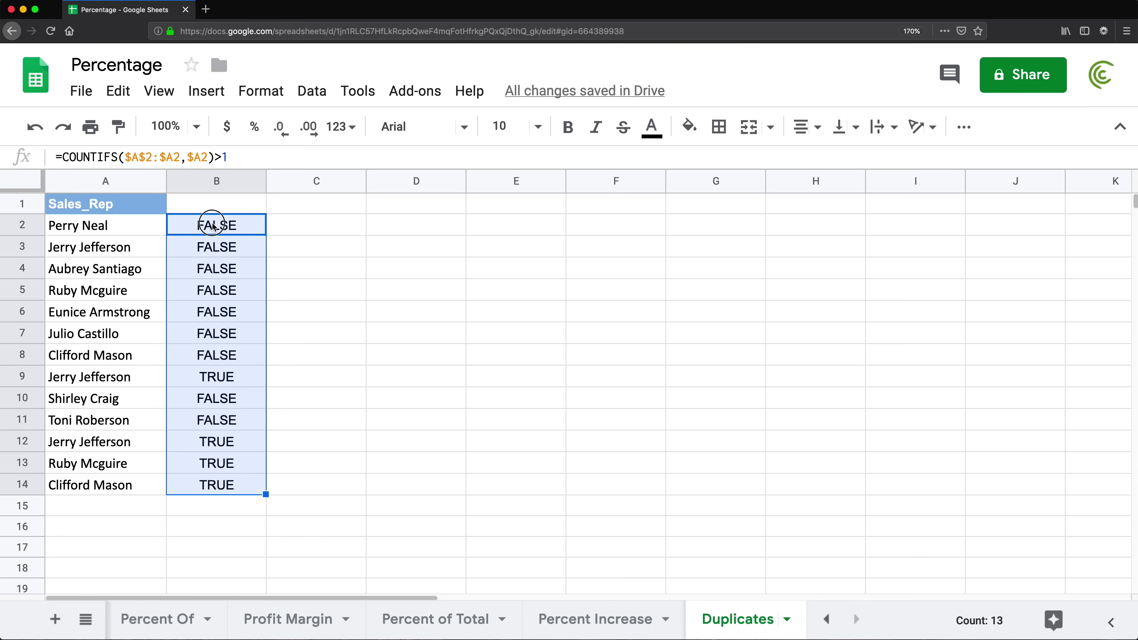
drag(212, 224, 229, 362)
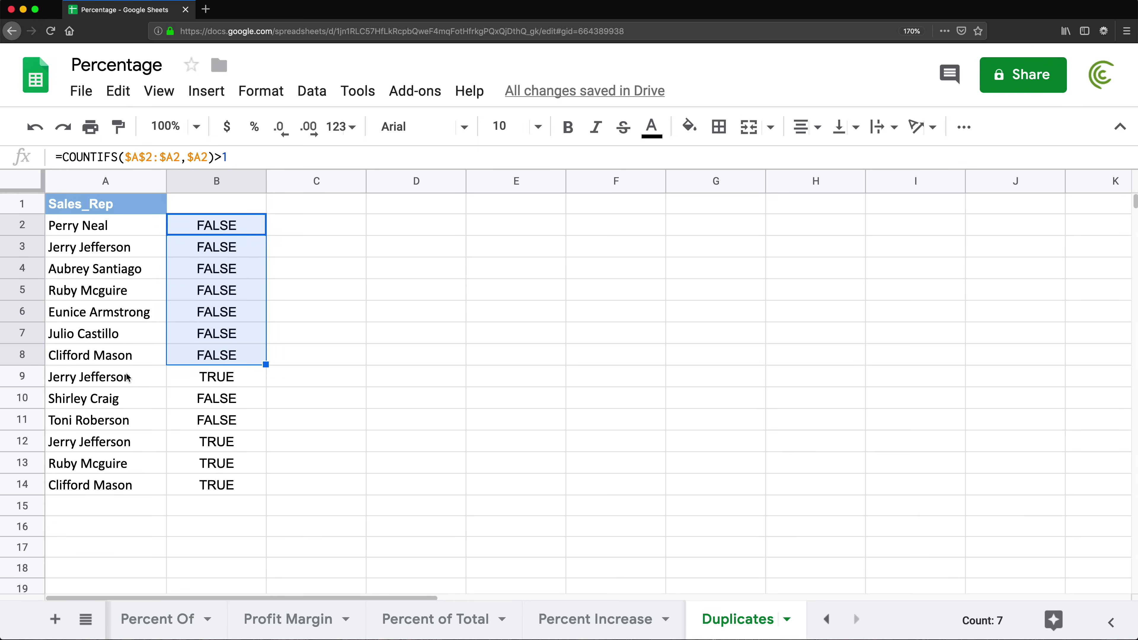
click(119, 380)
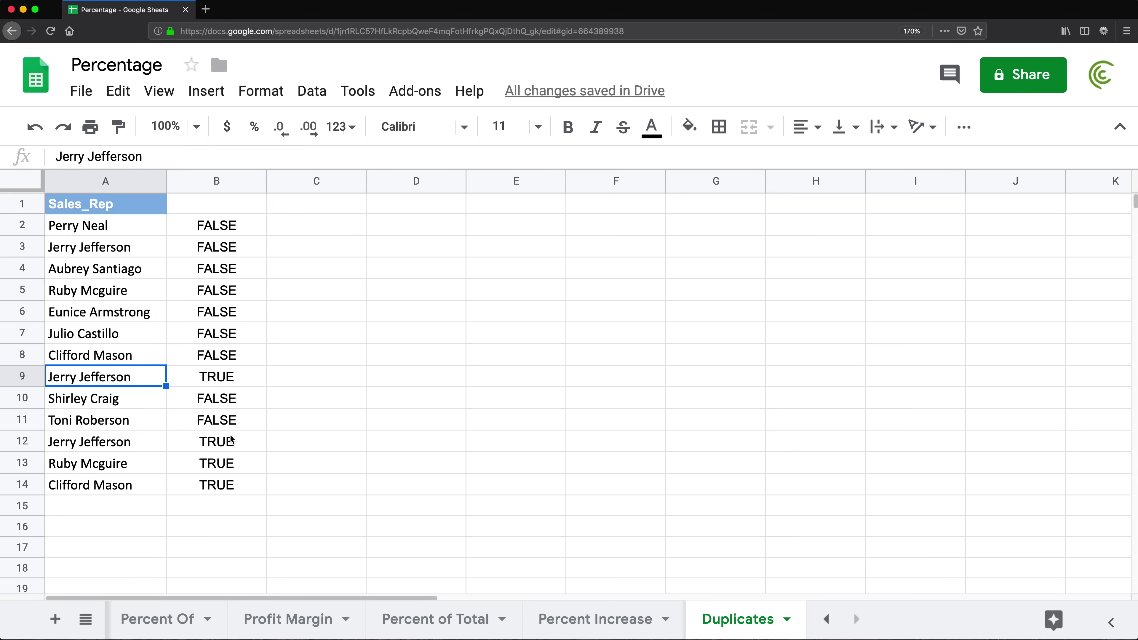
Check the TRUE results in B9 and B12 against the repeated names in column A.
click(211, 378)
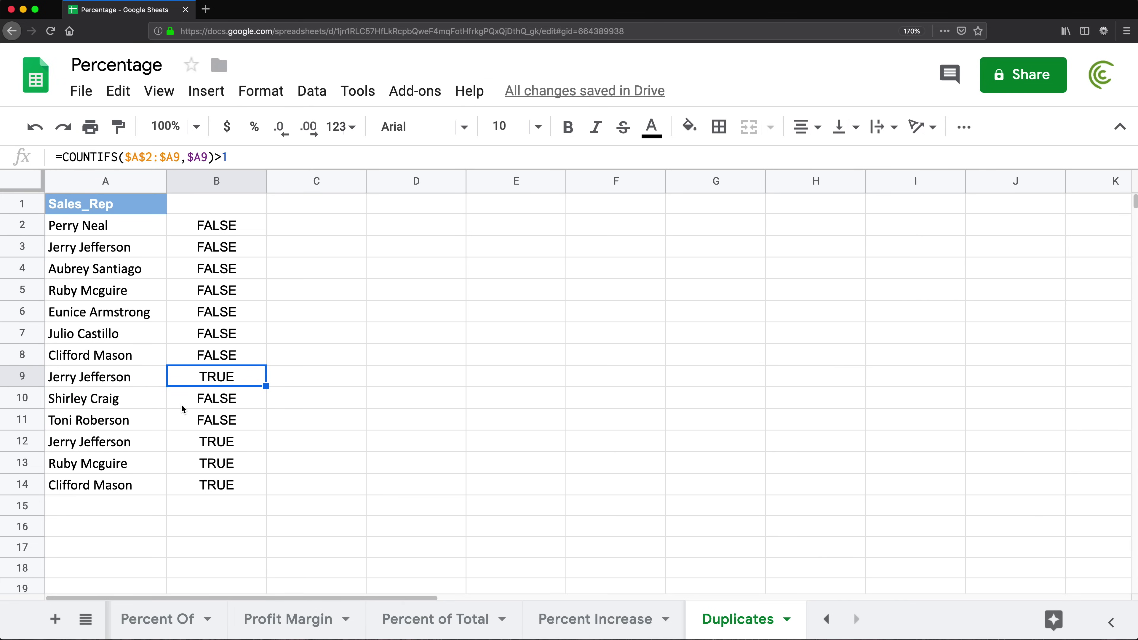
drag(157, 398, 155, 419)
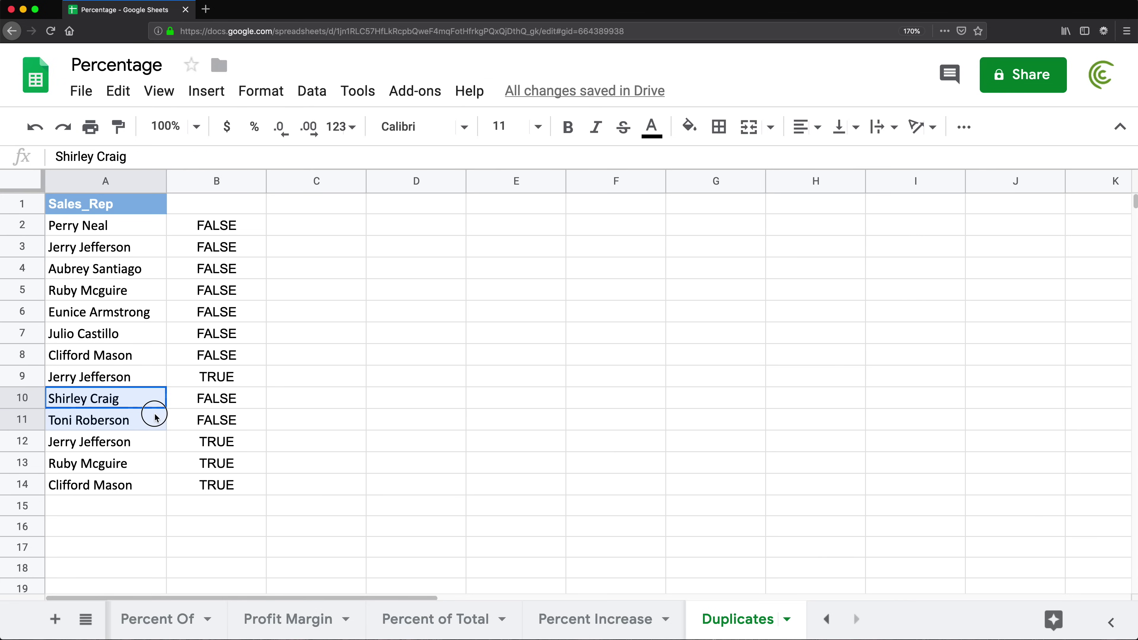
click(140, 440)
click(221, 440)
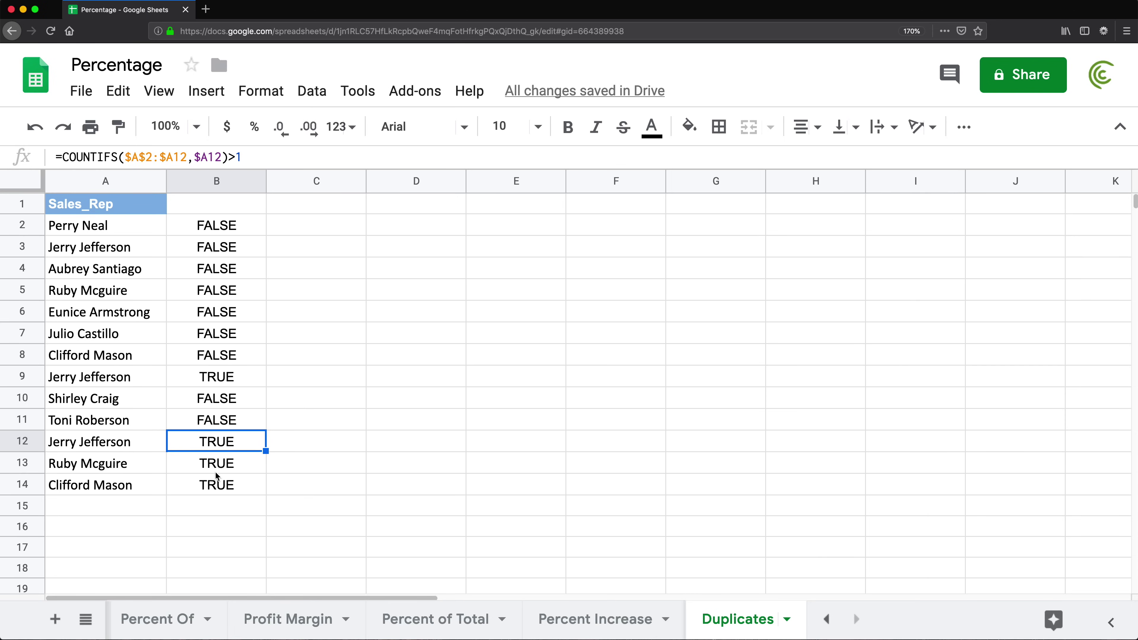
Copy B2's formula =COUNTIFS($A$2:$A2,$A2)>1 and select the rep names A2:A133.
double_click(208, 227)
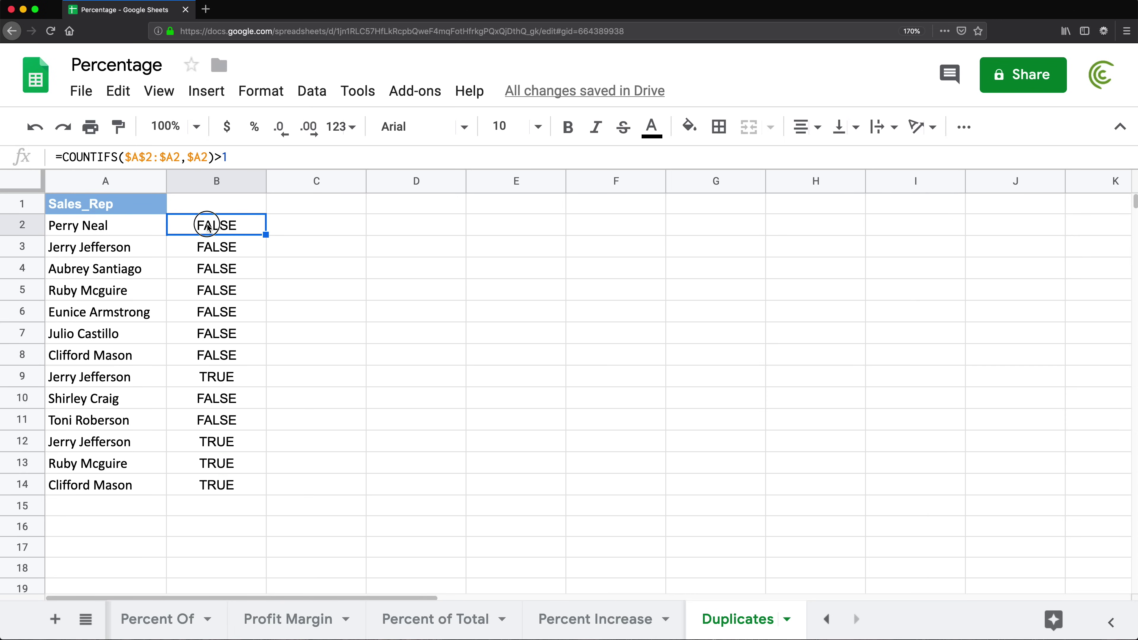
drag(171, 224, 414, 223)
key(super+c)
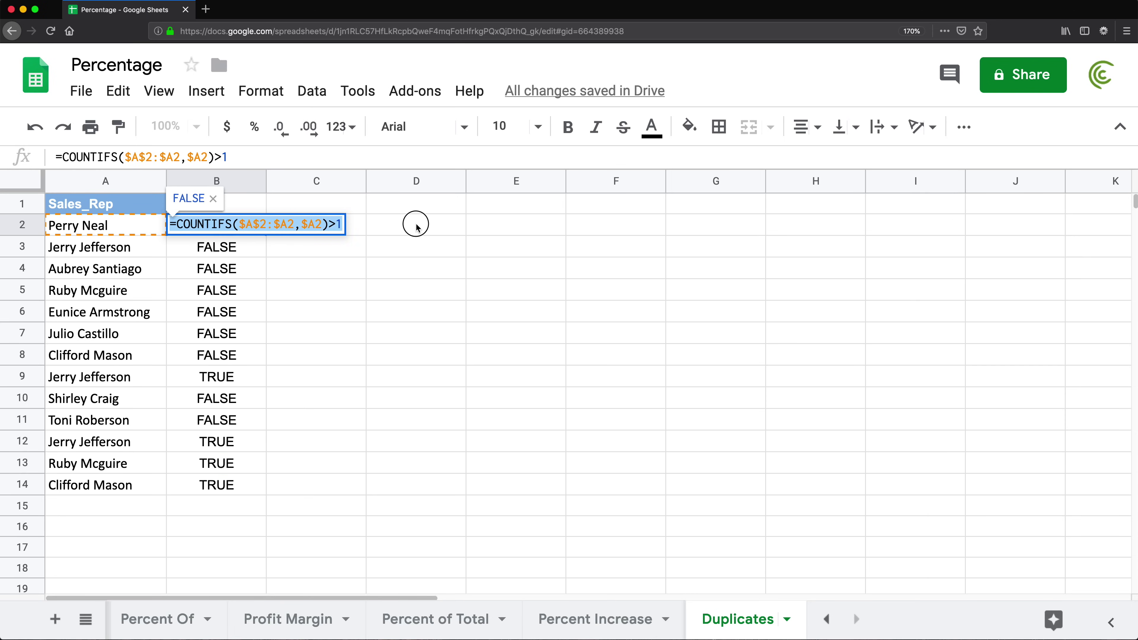
key(Escape)
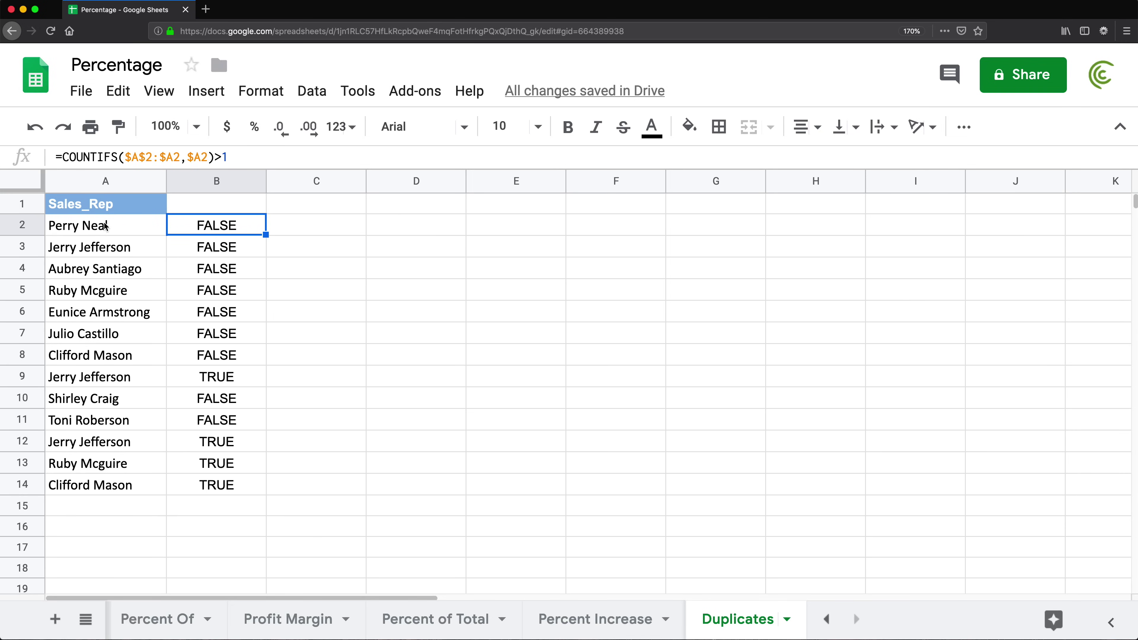
drag(108, 225, 50, 502)
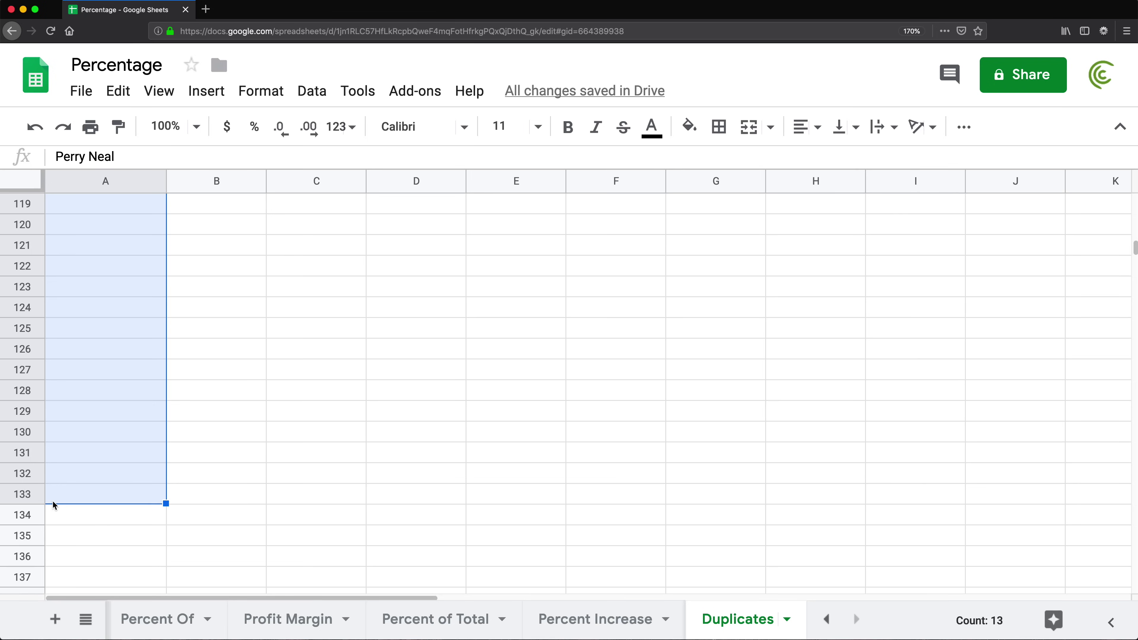
Add a conditional formatting rule using the pasted COUNTIFS formula as its custom formula condition.
click(262, 92)
click(365, 510)
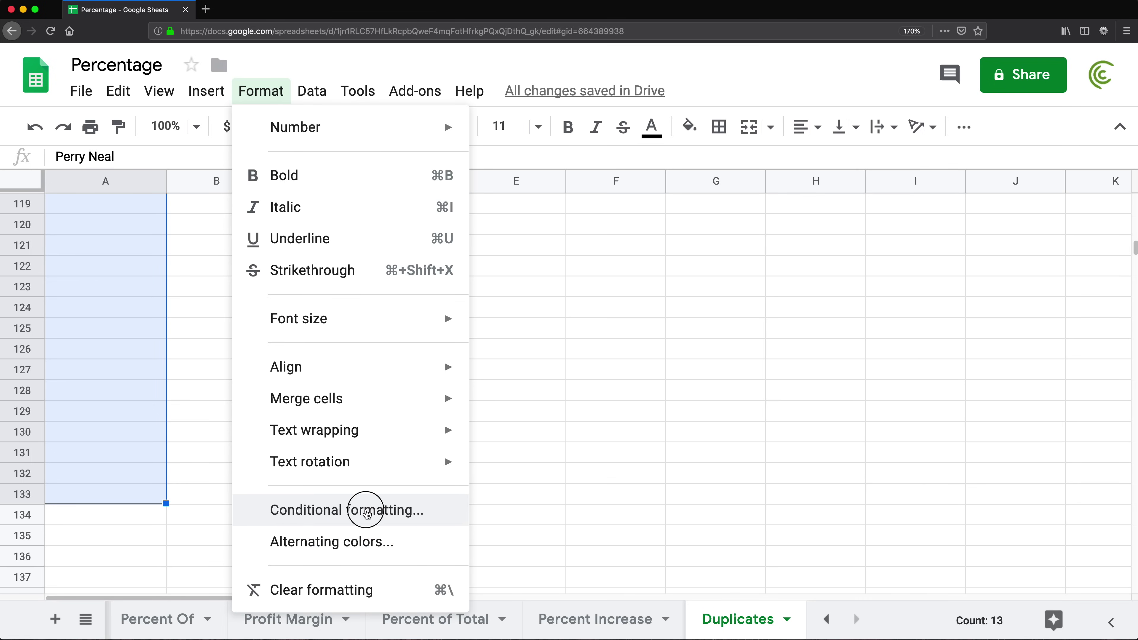
click(965, 405)
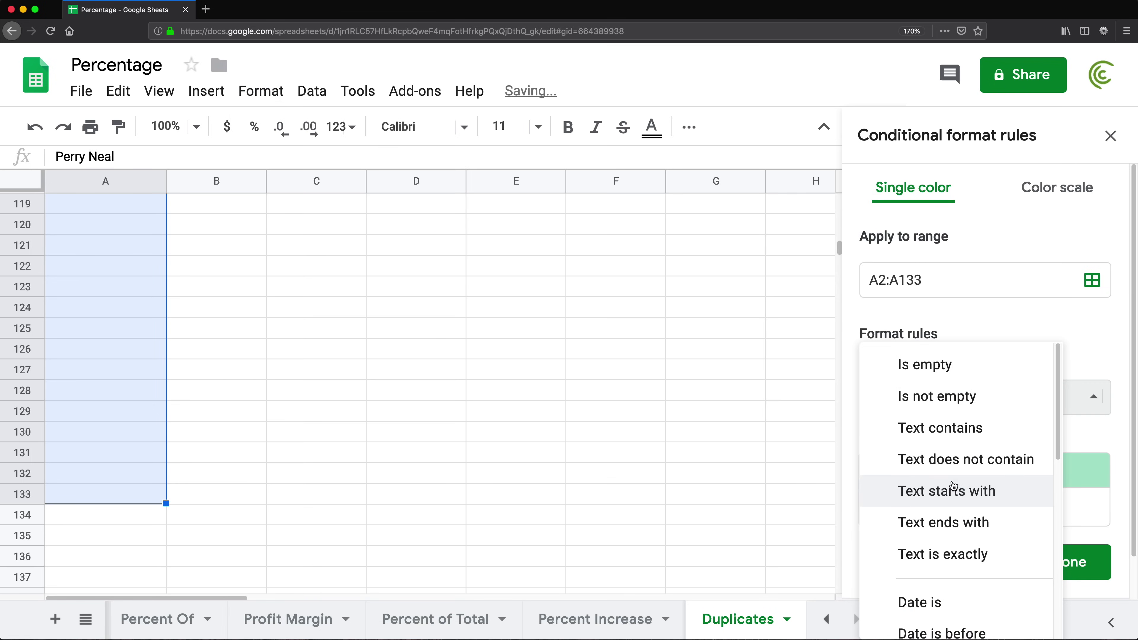
scroll(957, 484, down, 5)
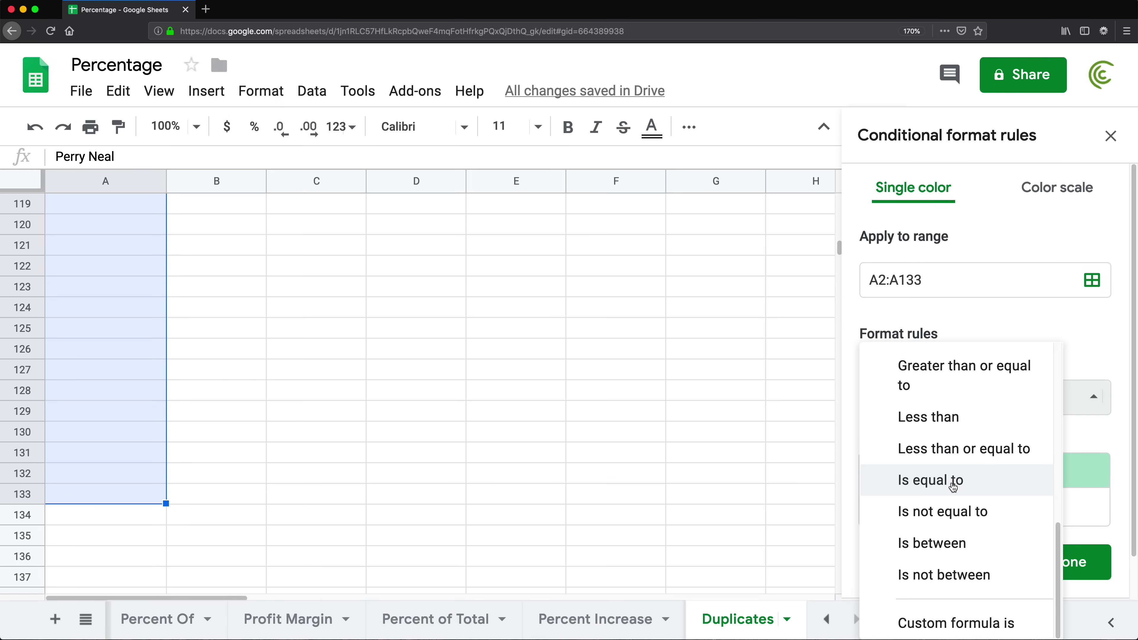
click(951, 623)
click(924, 440)
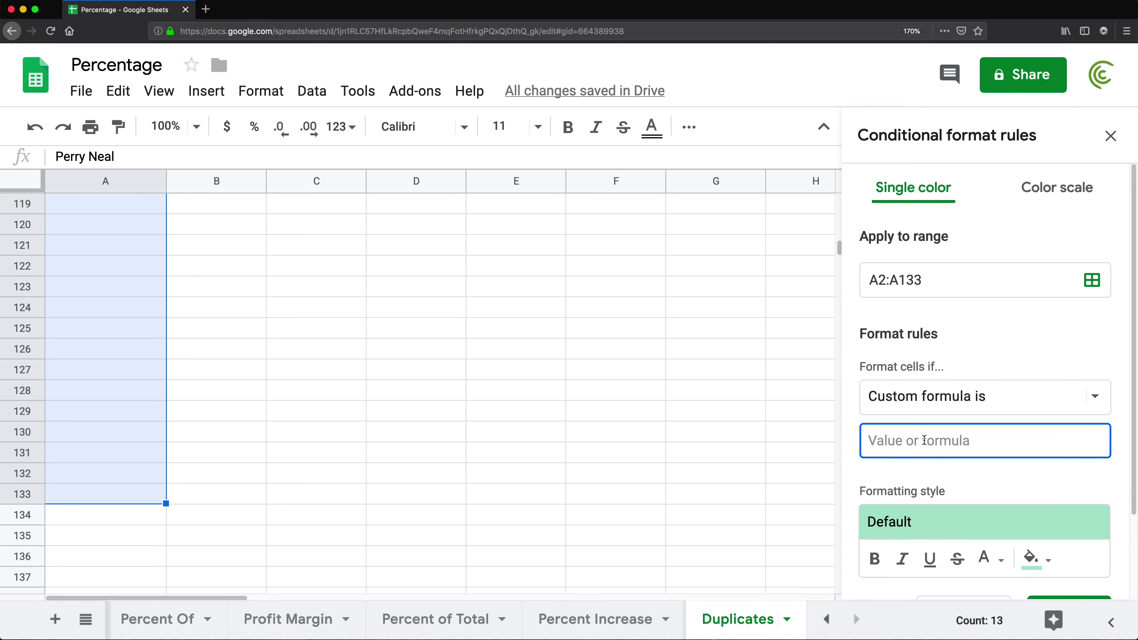
key(super+v)
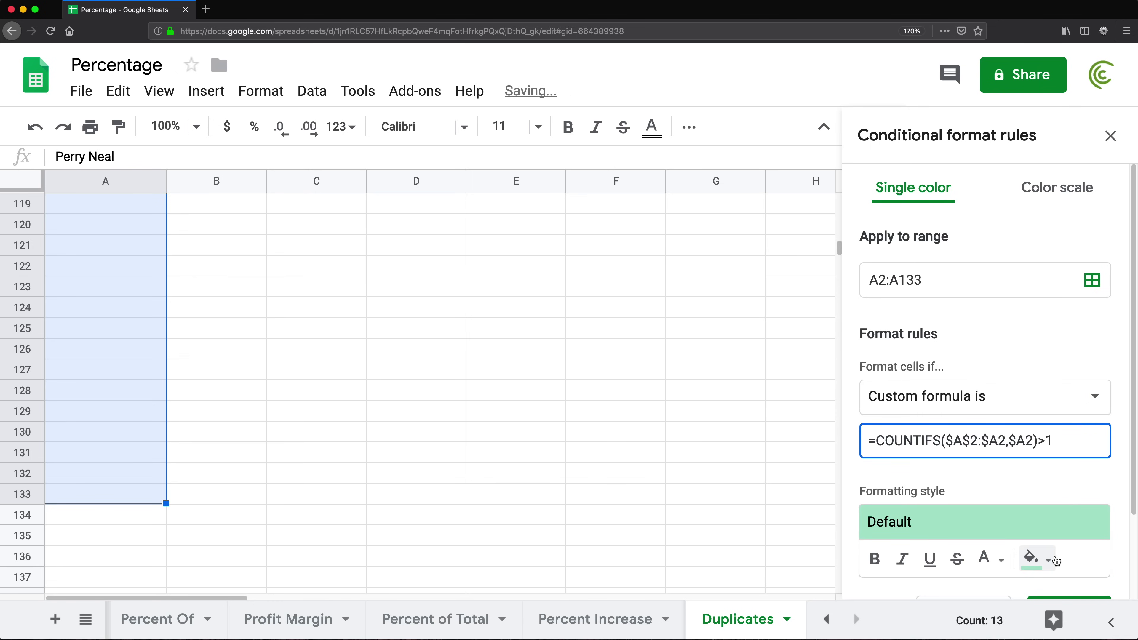
Style the rule with dark red fill and bold white text, and save it.
click(1035, 559)
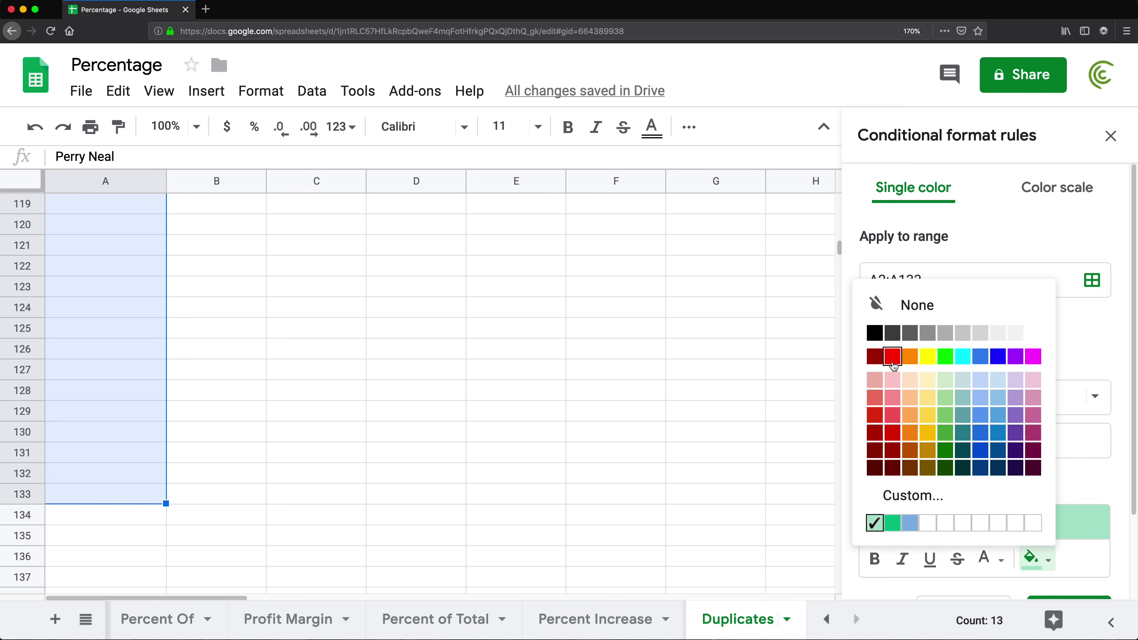
click(874, 358)
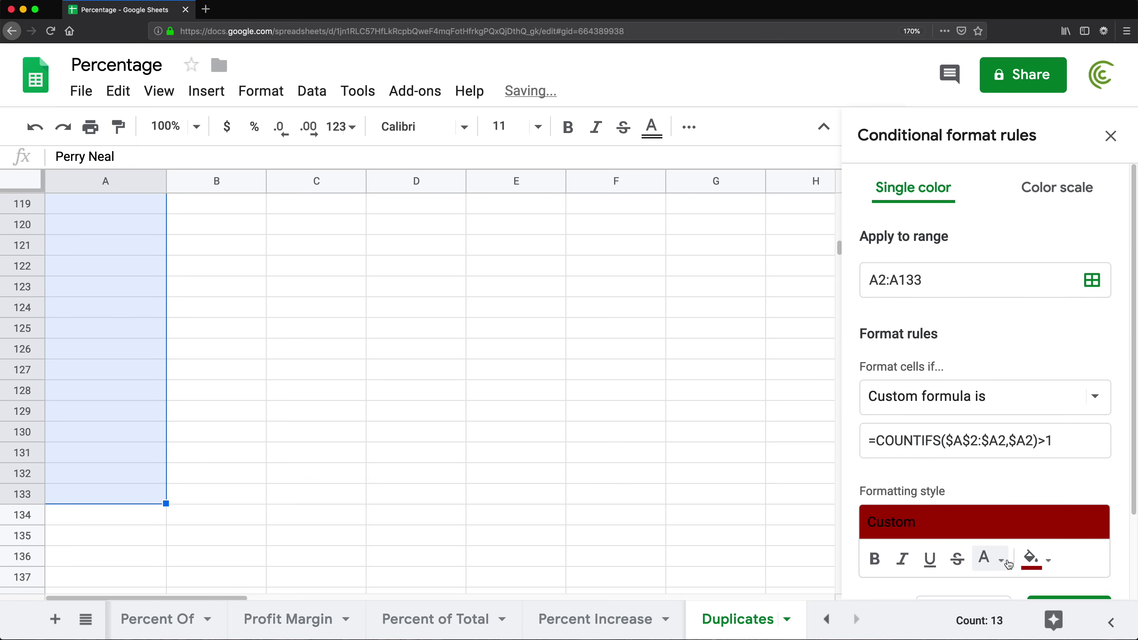
click(989, 559)
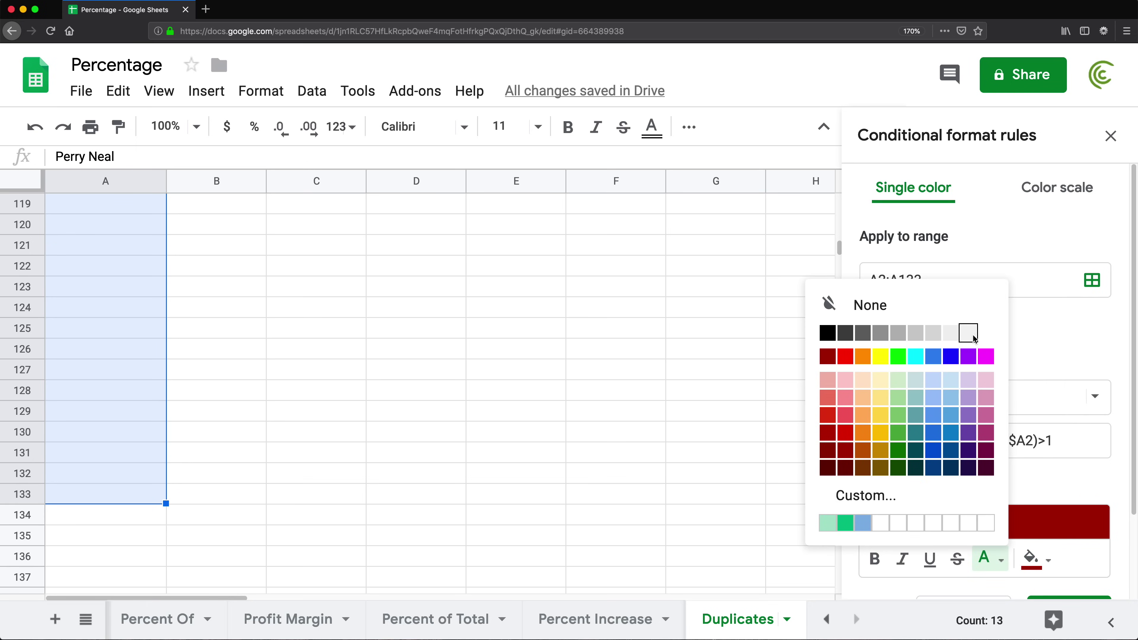
click(982, 341)
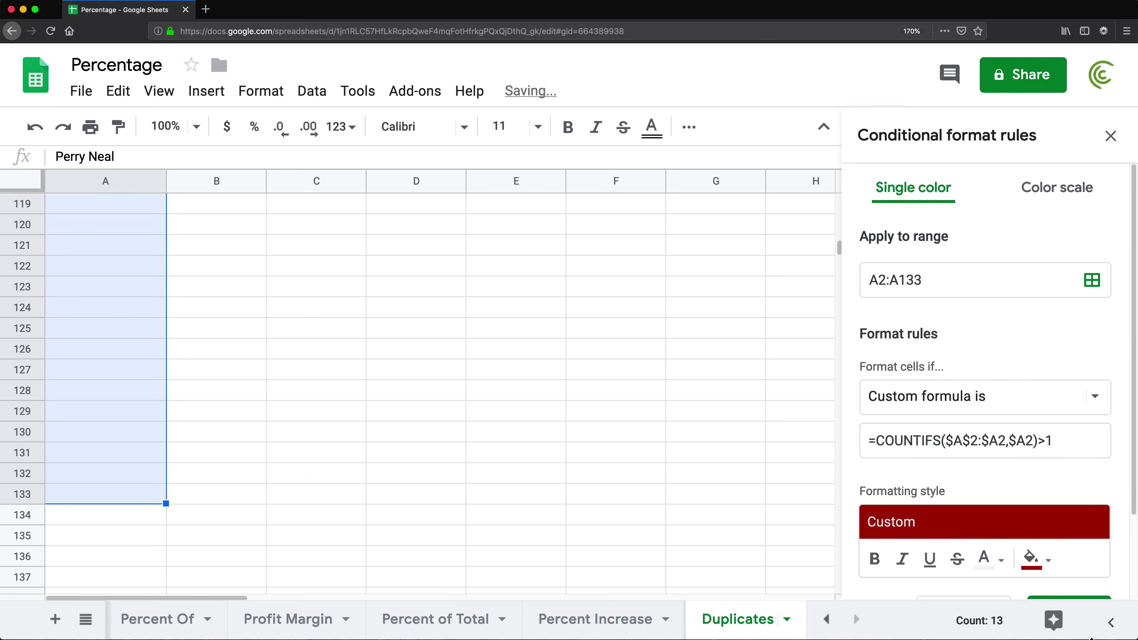
click(874, 558)
scroll(896, 552, down, 2)
click(1068, 521)
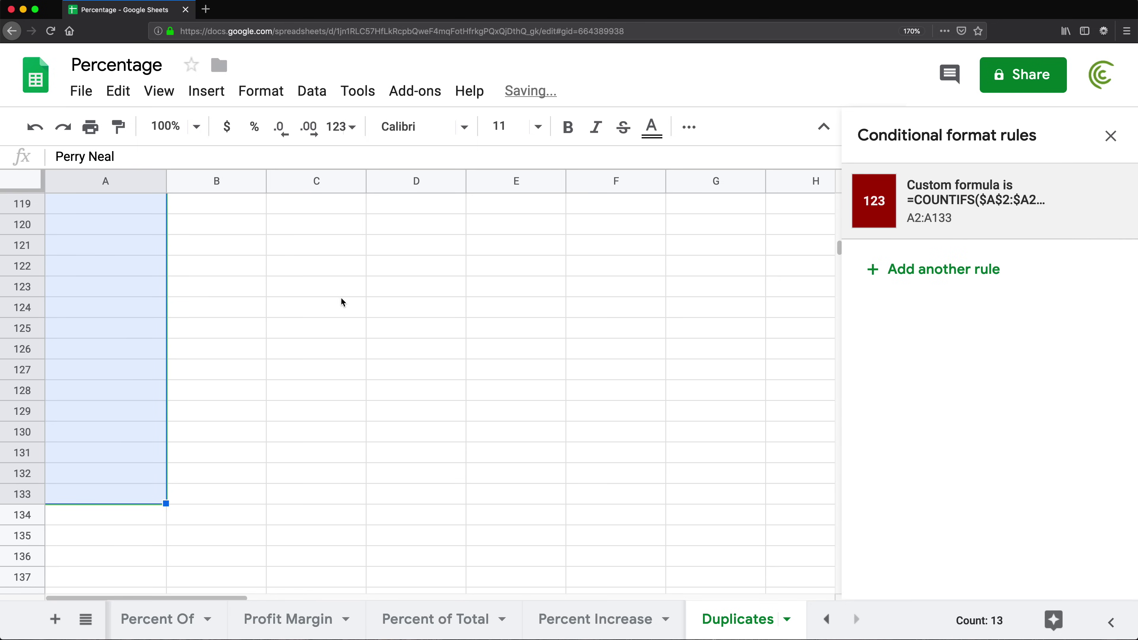
Close the conditional formatting rules panel and return to the top of the list.
click(1110, 135)
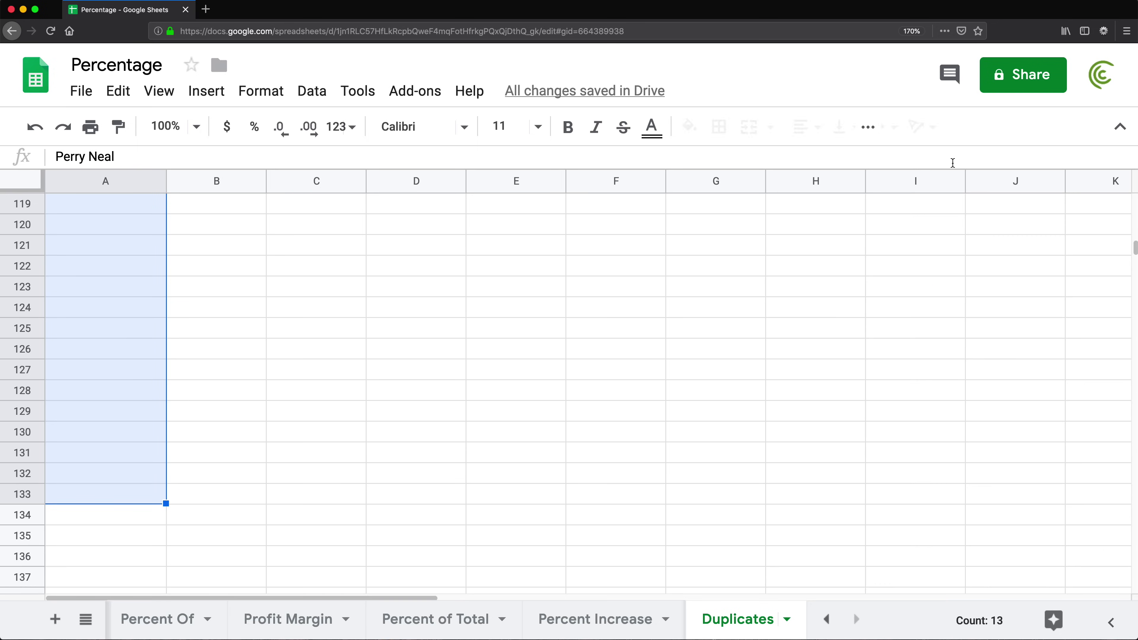
scroll(287, 332, up, 20)
click(218, 352)
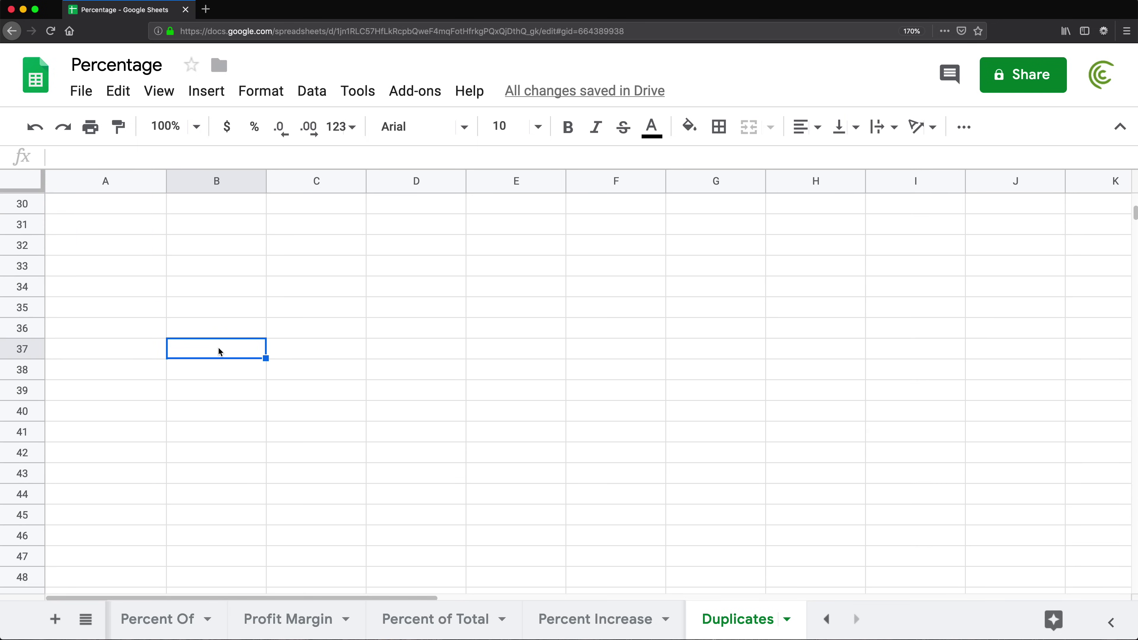
key(ctrl+Up)
key(ctrl+Up)
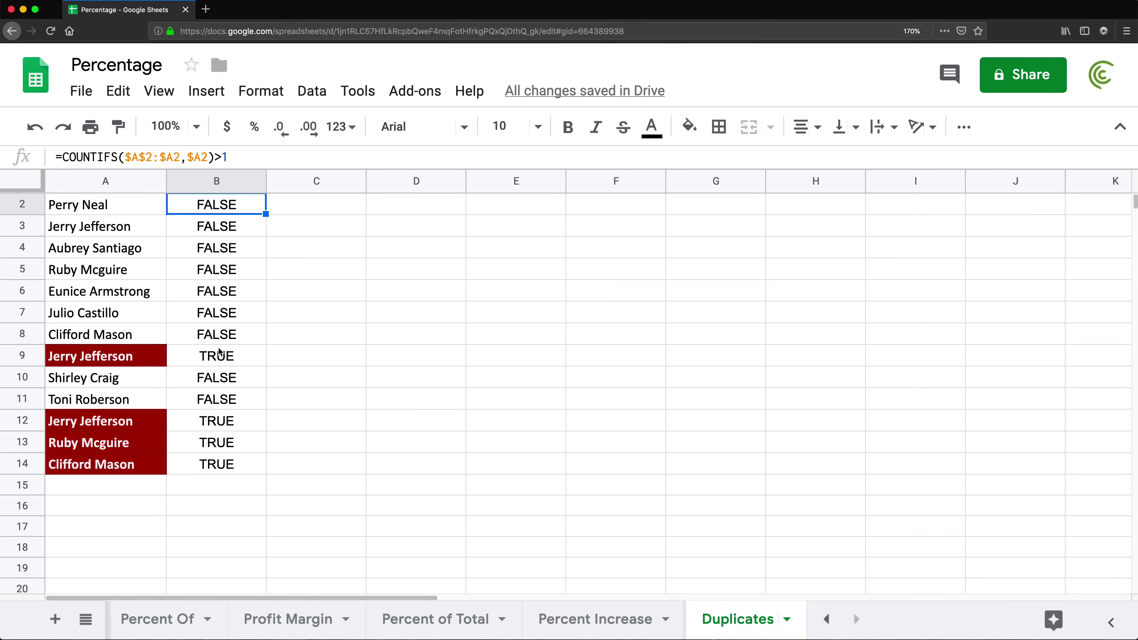
key(Left)
scroll(226, 346, up, 1)
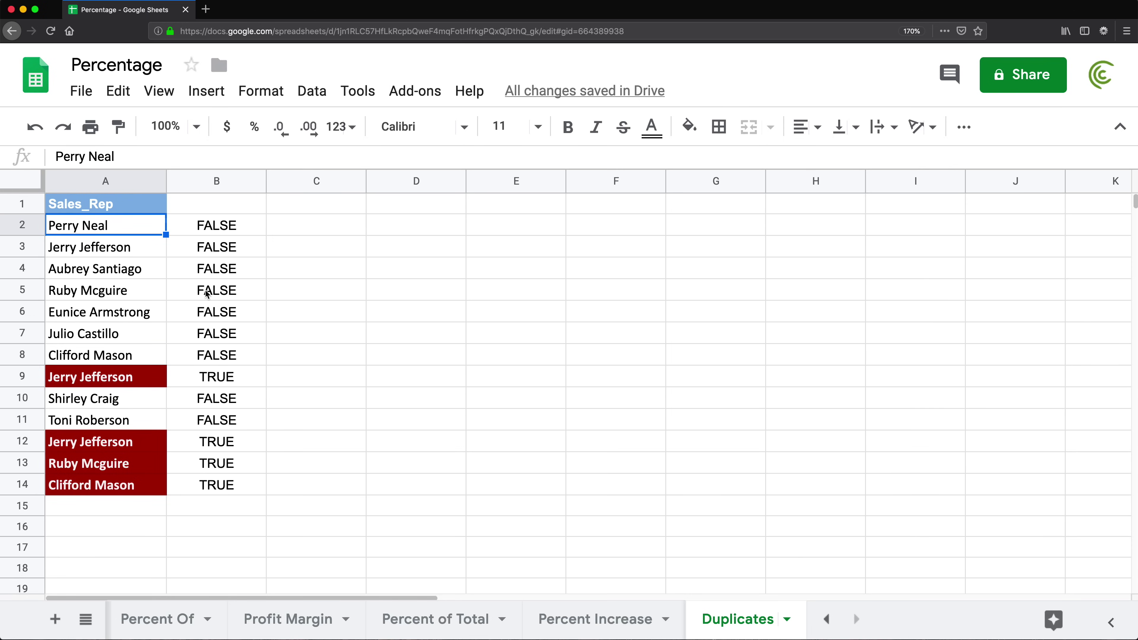
Delete the helper TRUE/FALSE formulas from B2:B14.
drag(217, 226, 219, 495)
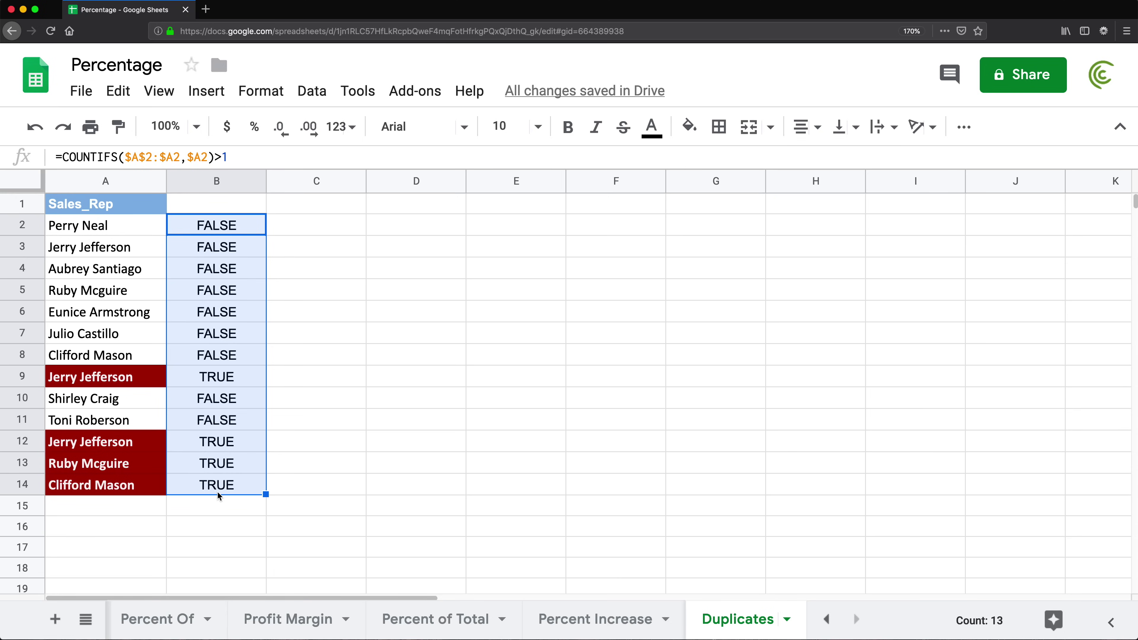
key(Delete)
click(171, 264)
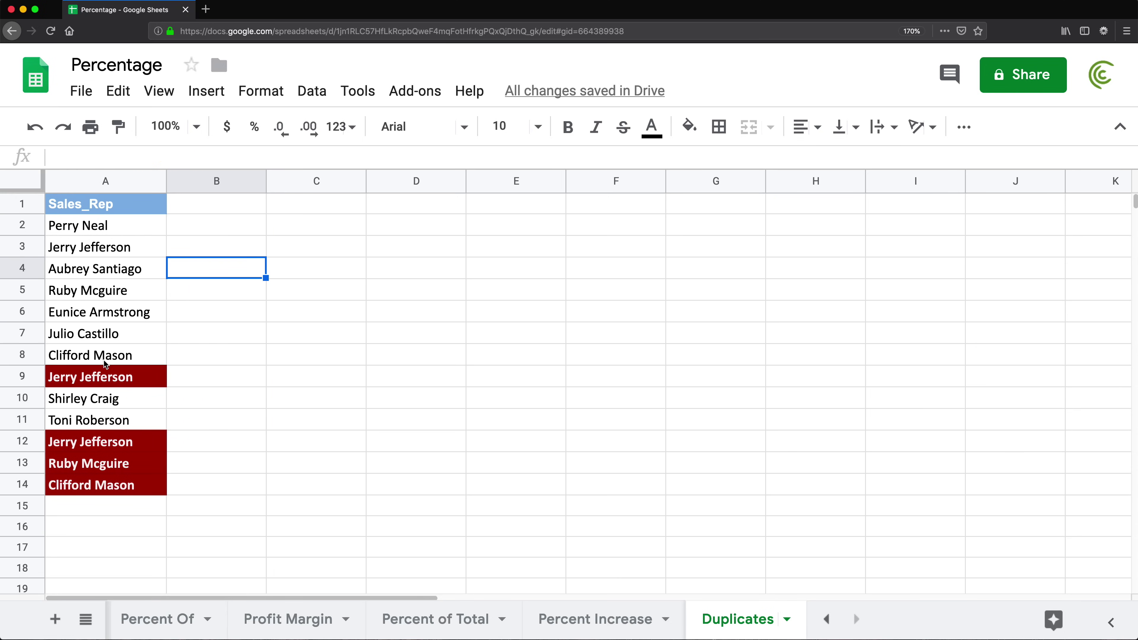
click(103, 384)
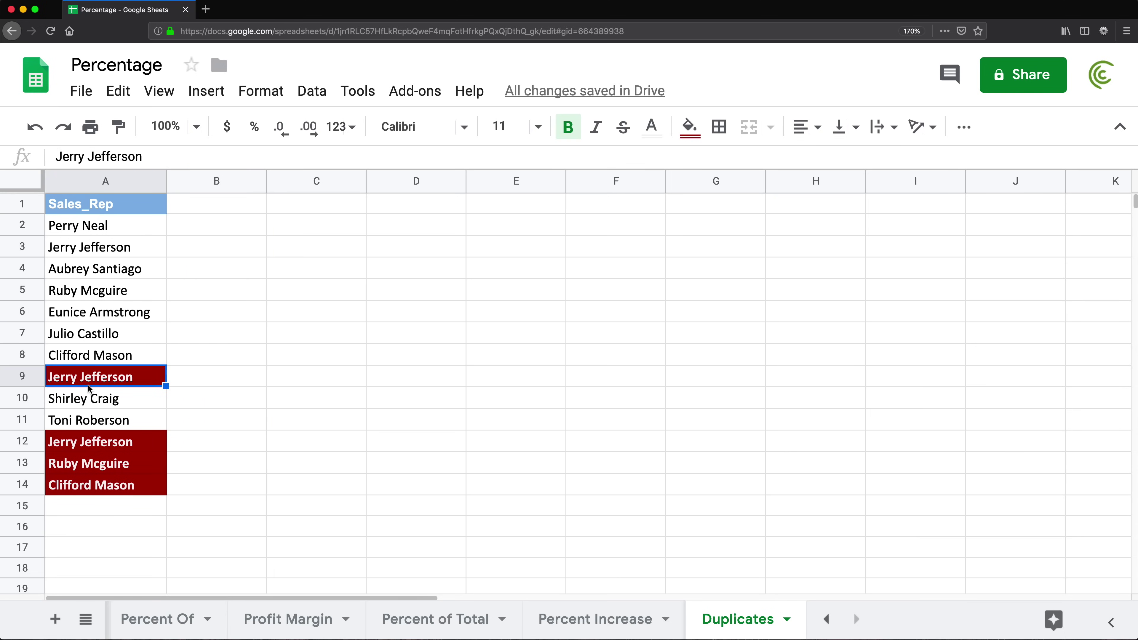
click(89, 509)
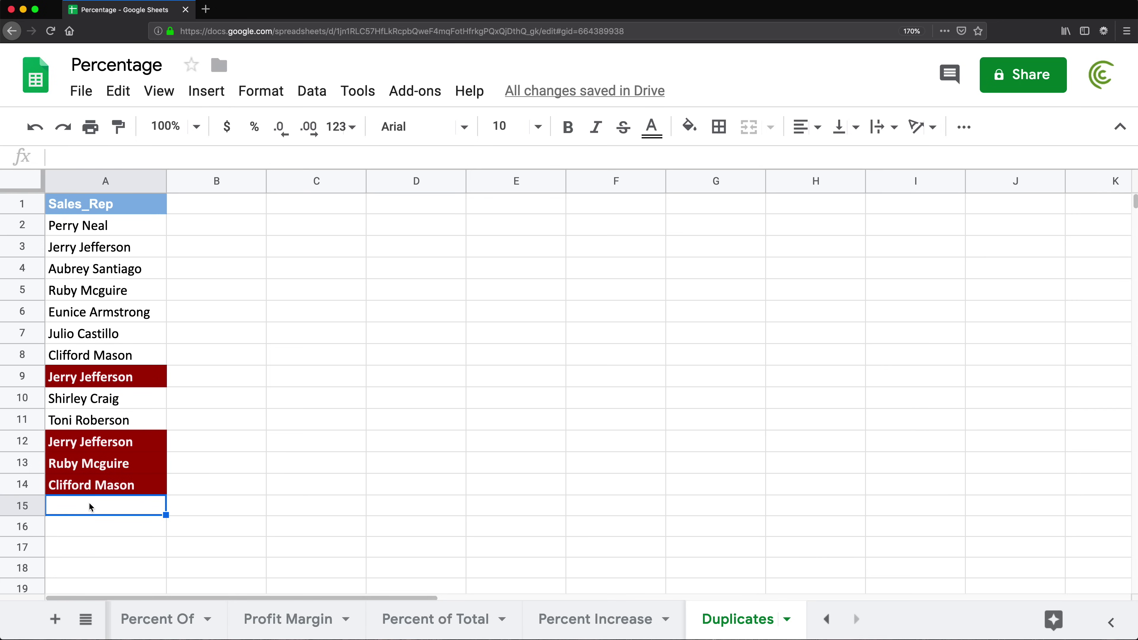
click(80, 338)
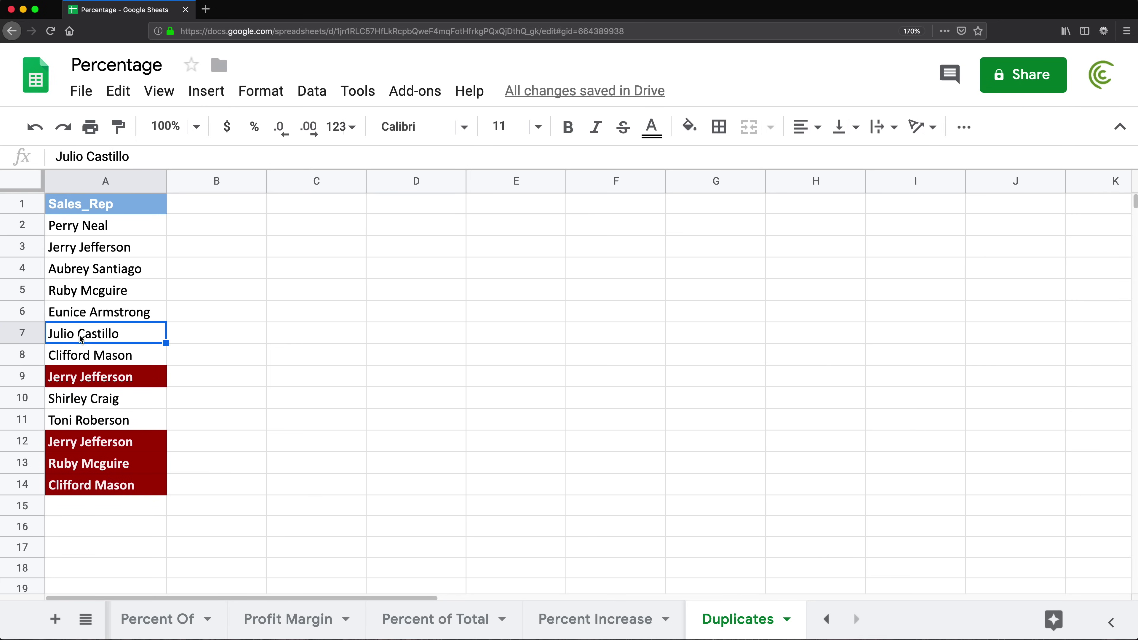
key(ctrl+c)
click(96, 506)
key(ctrl+v)
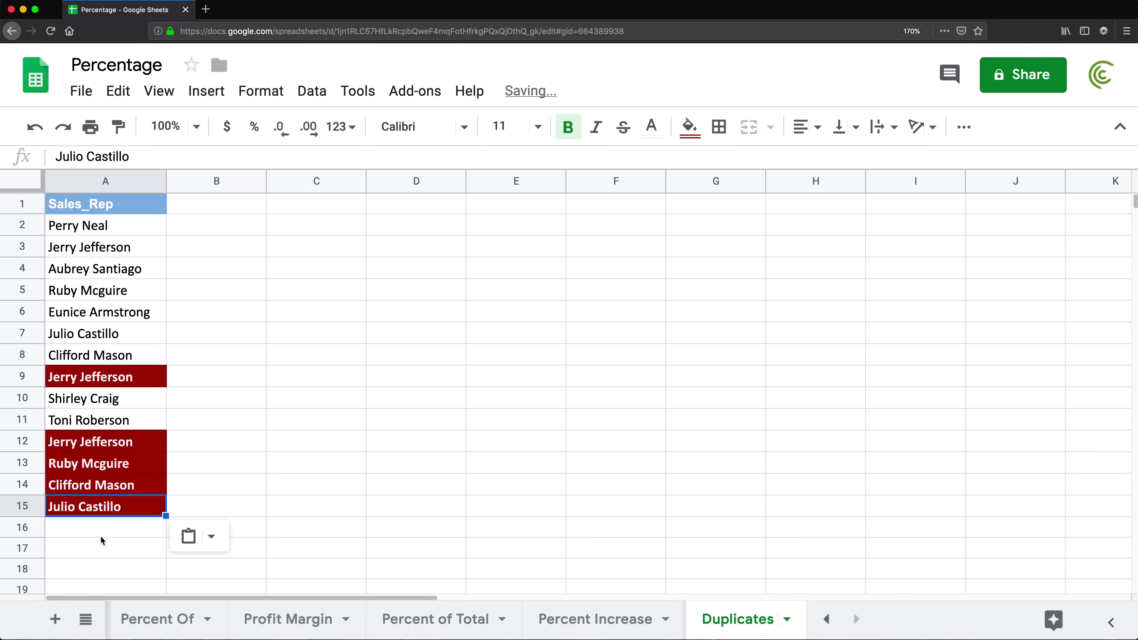
click(79, 333)
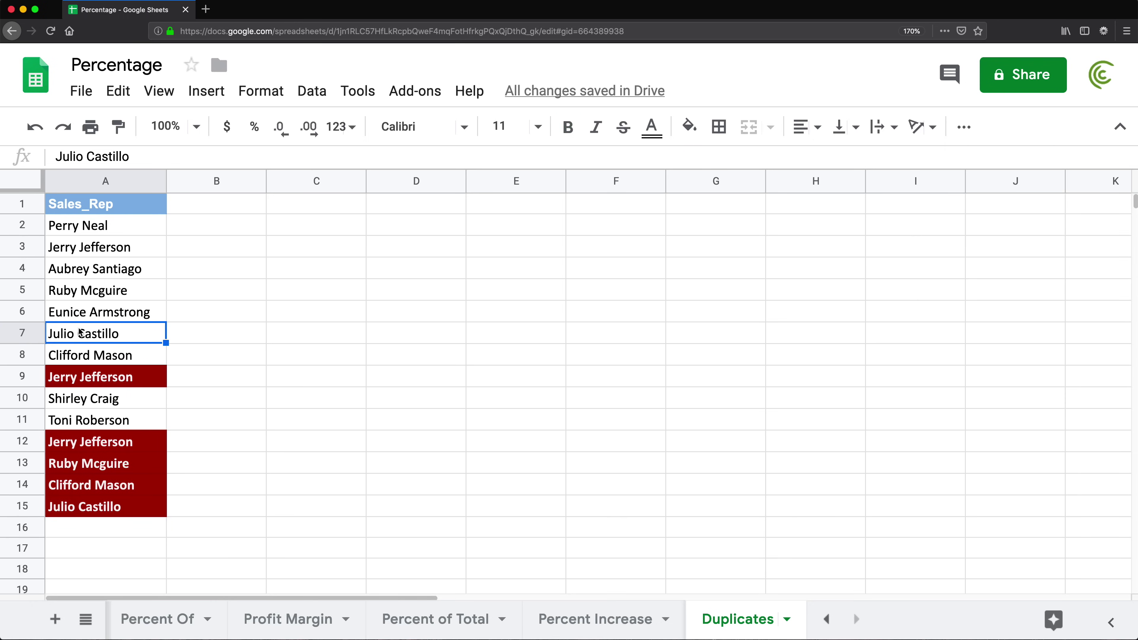
click(87, 511)
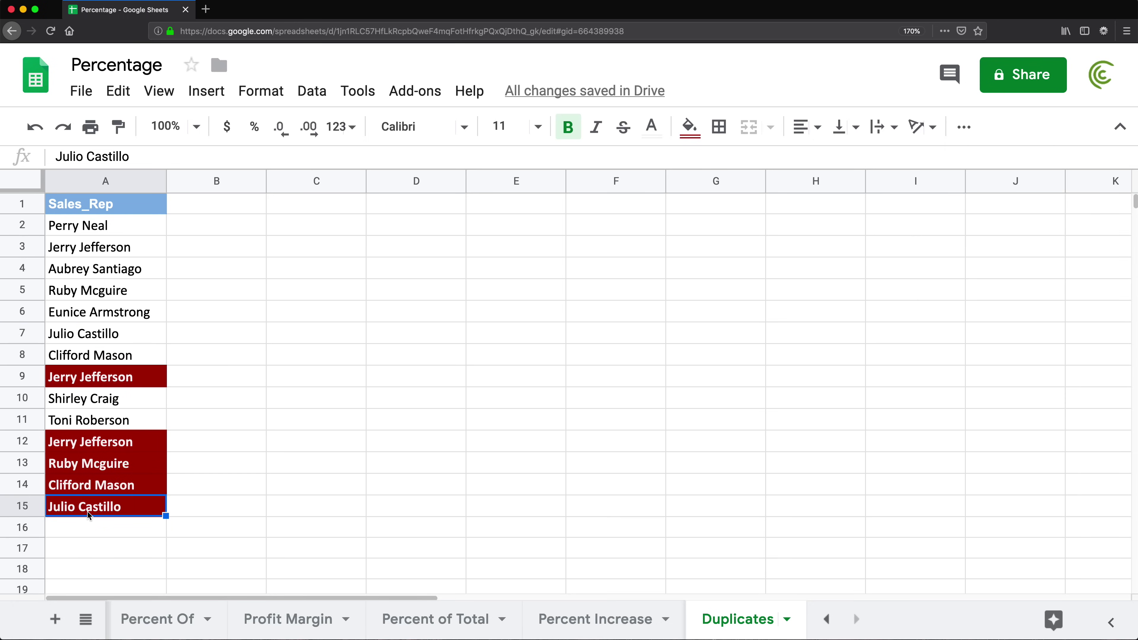
Add the new name Ana in A16, then select the names in A2:A16.
click(79, 423)
click(93, 524)
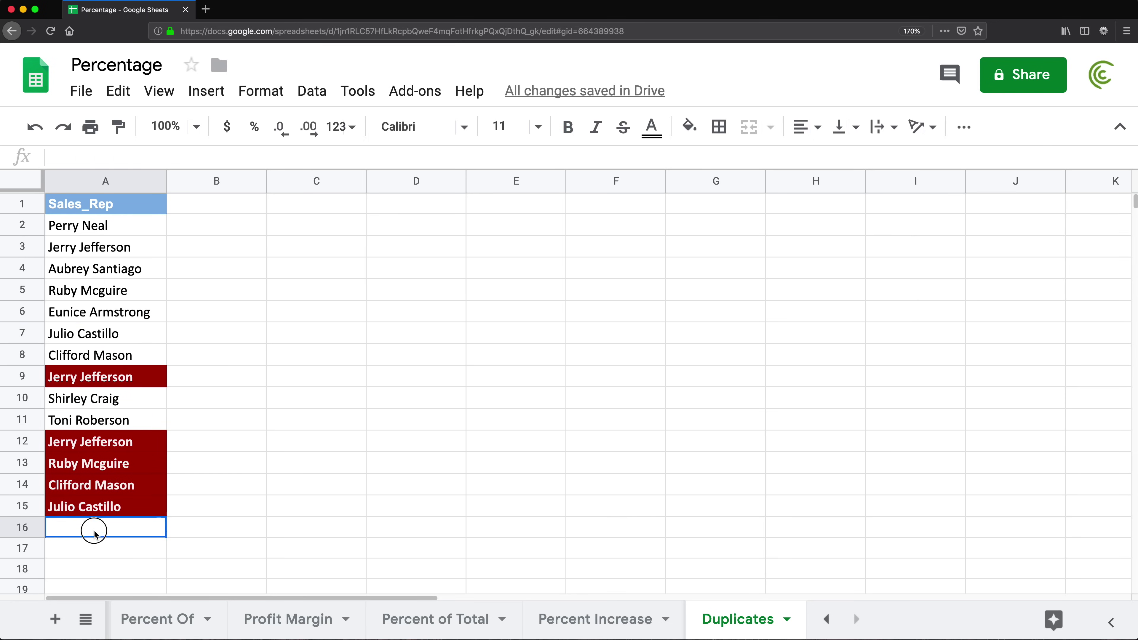
text(Ana)
key(Return)
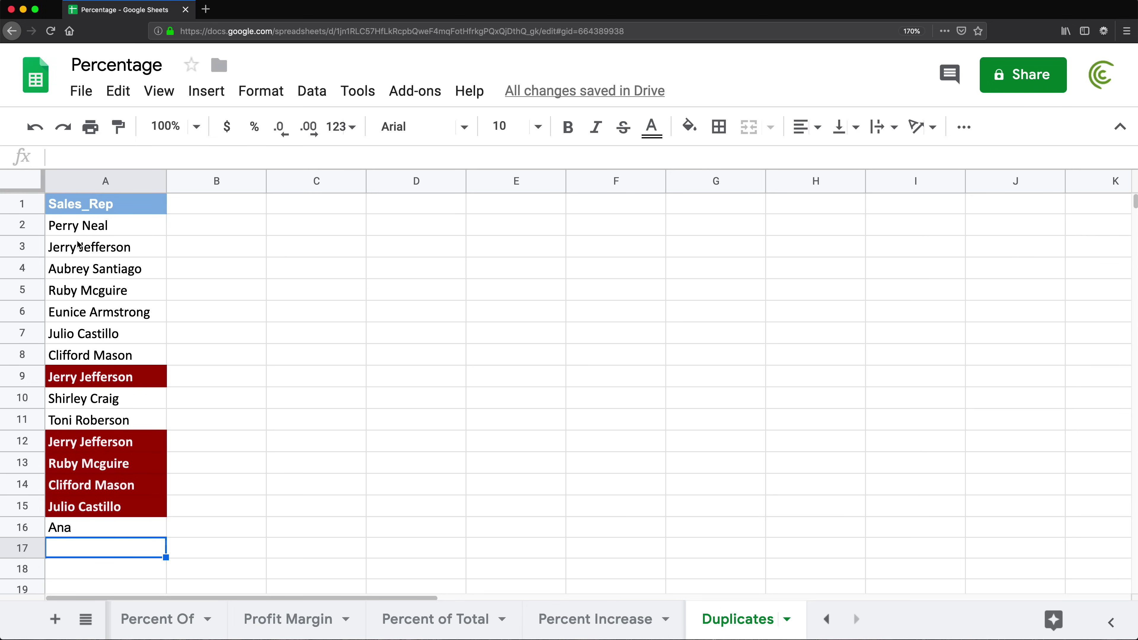
drag(73, 229, 96, 530)
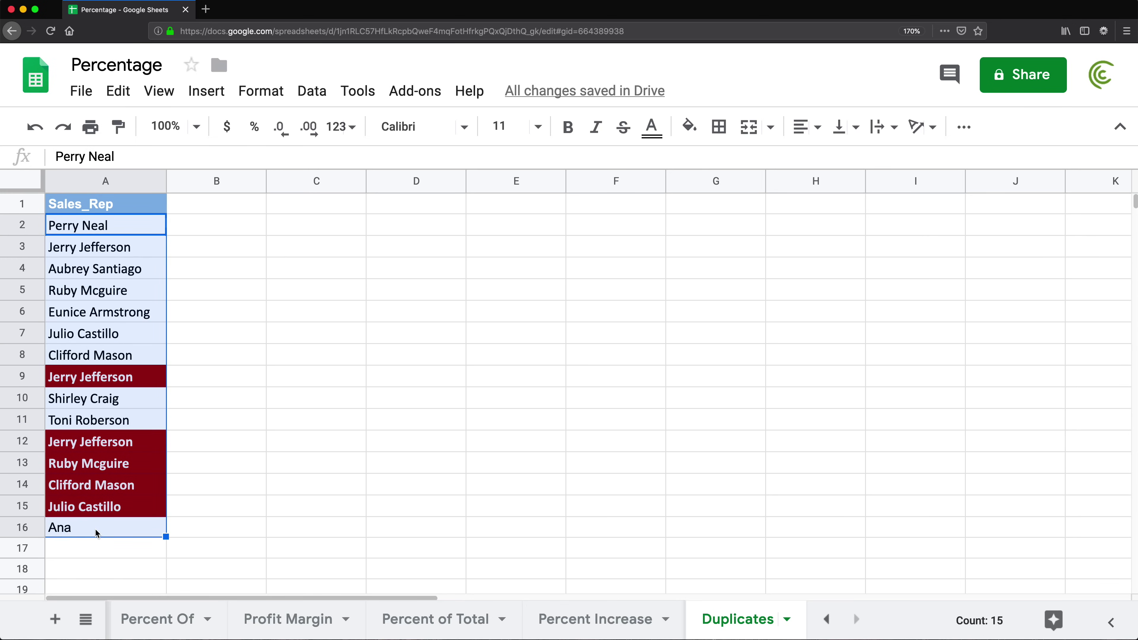
Clear the names from A2:A16 and rename the A1 header to 'ids'.
key(BackSpace)
key(Up)
key(Down)
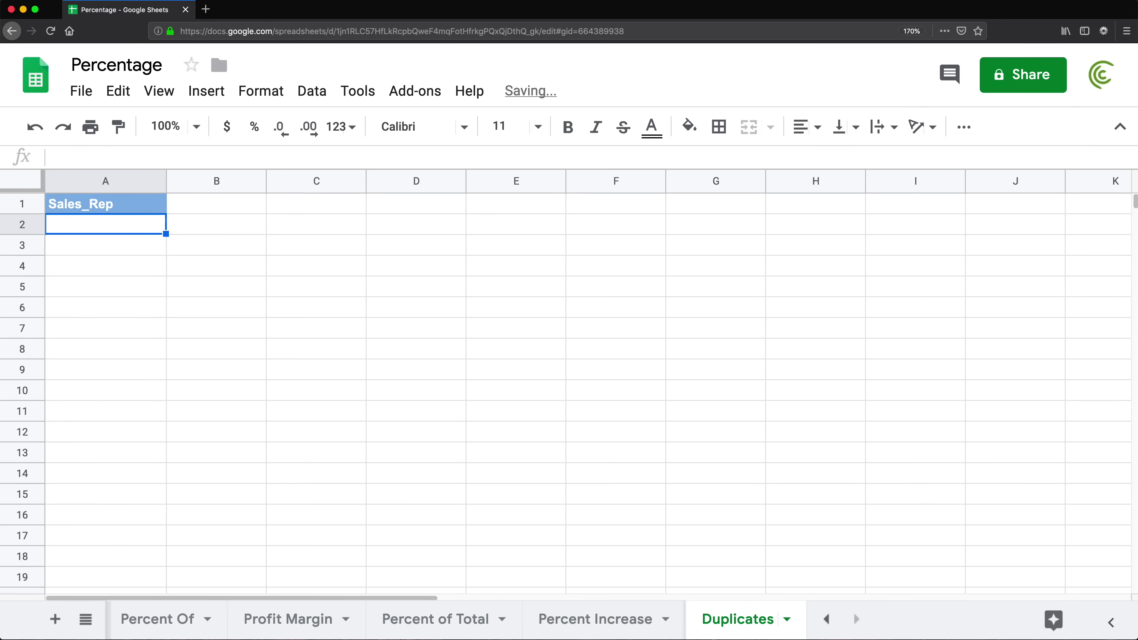
key(Up)
text(ids)
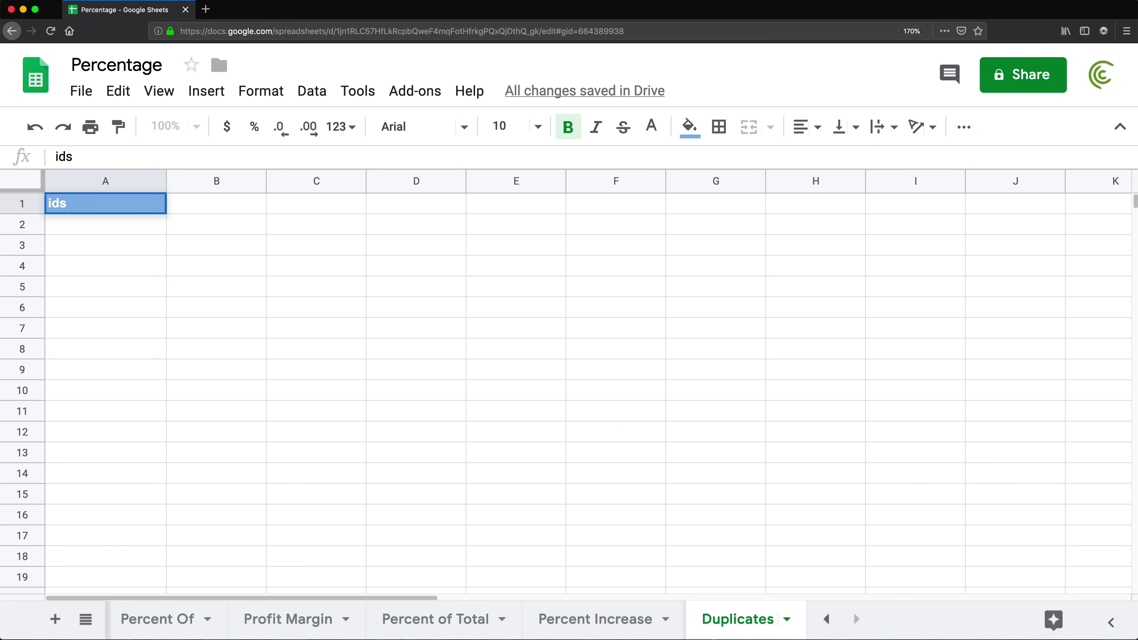
key(Return)
Enter the ids 5567, 8879, 4456 and a repeated 8879 in A2:A5.
text(5567)
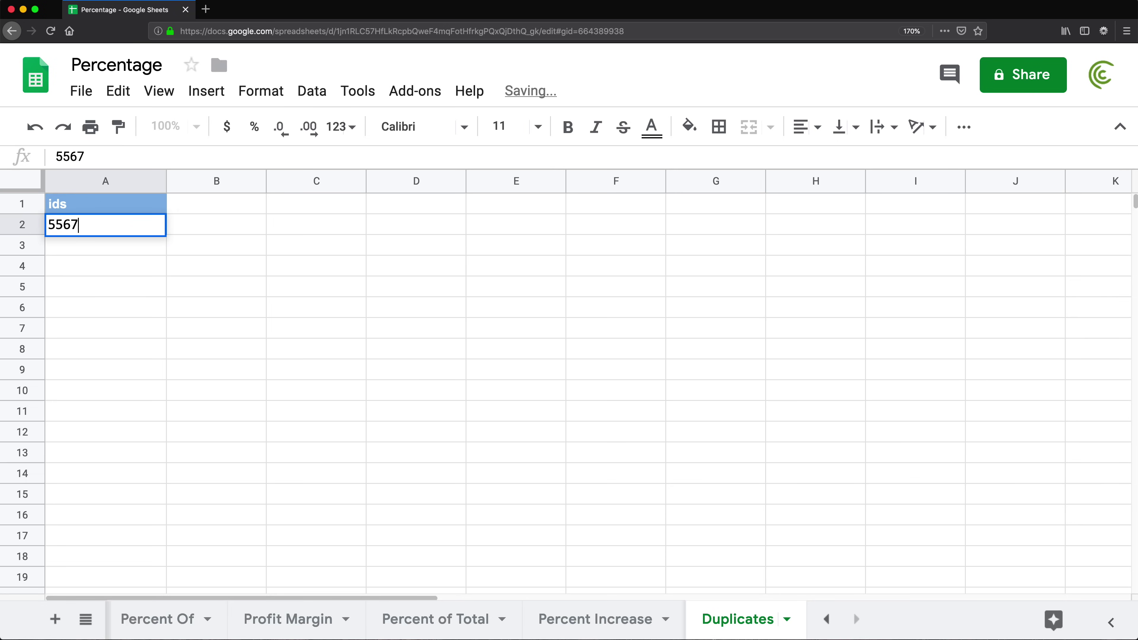
key(Return)
text(8879)
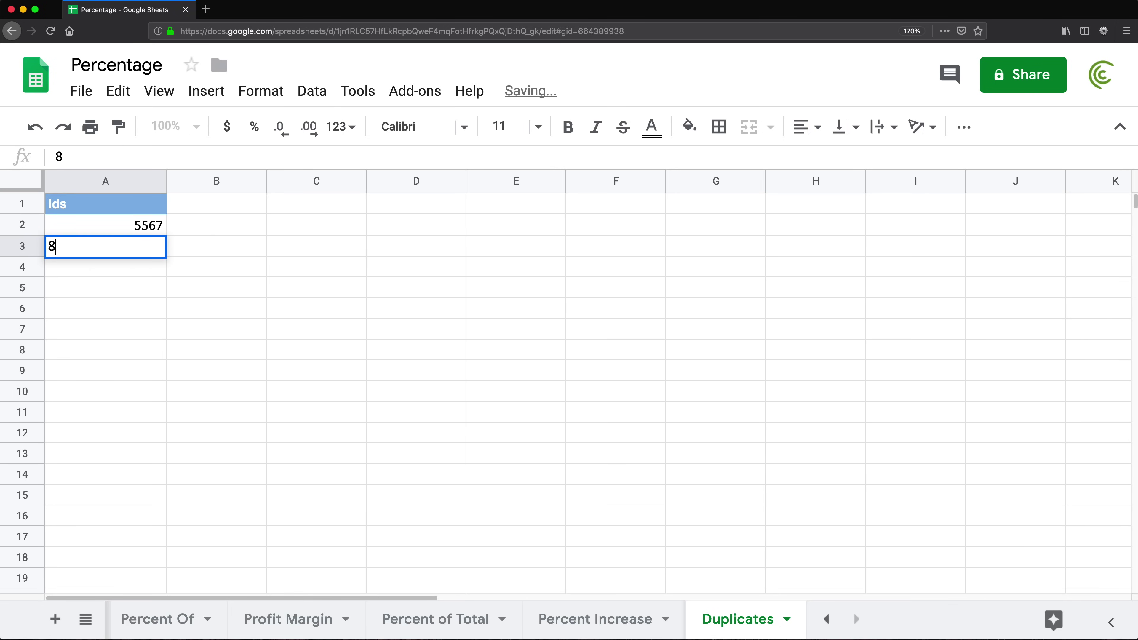
key(Return)
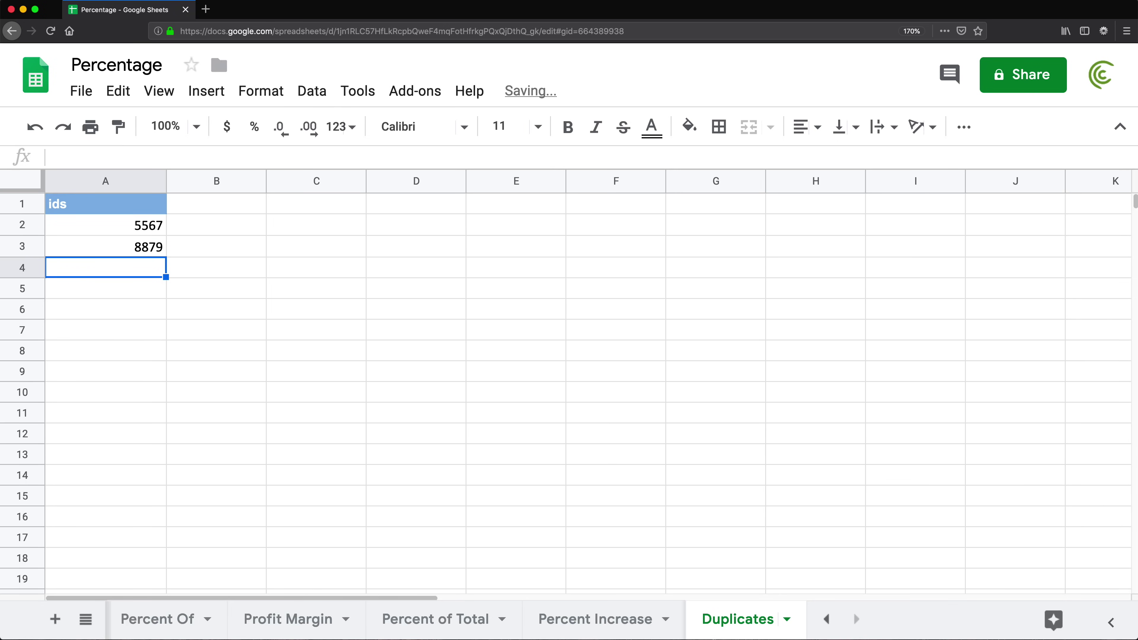
text(4456)
key(Return)
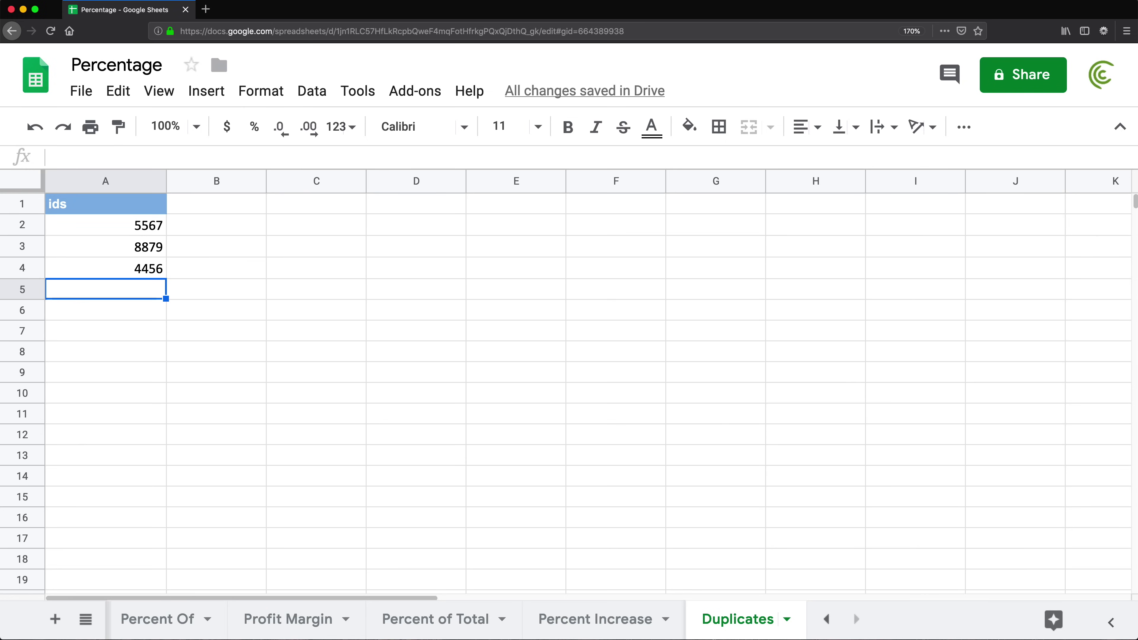
text(8879)
key(Return)
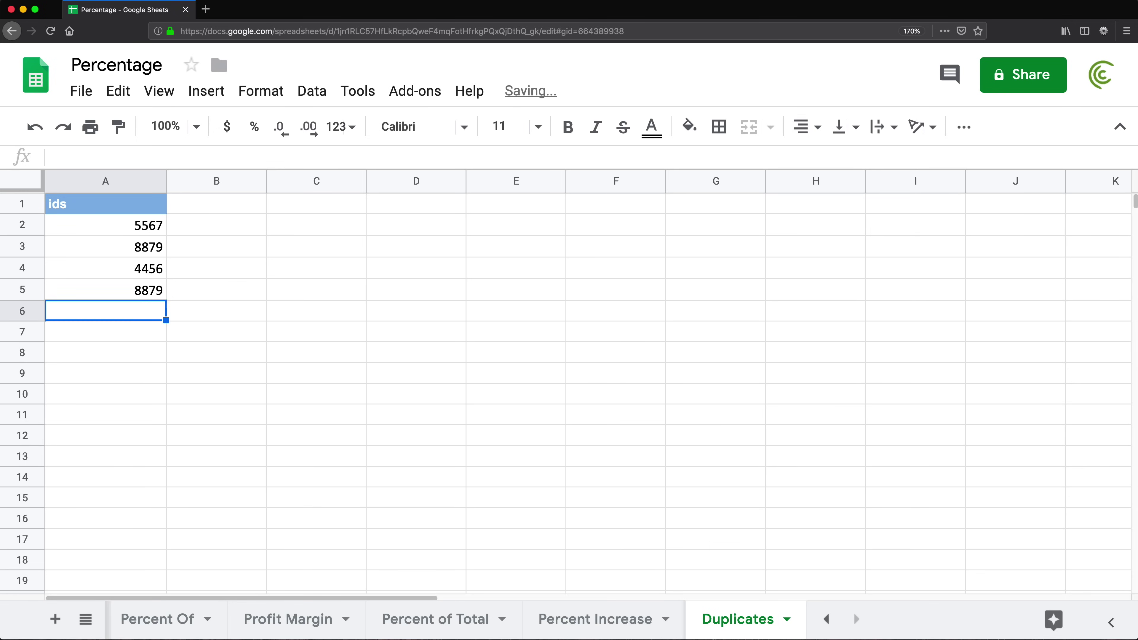